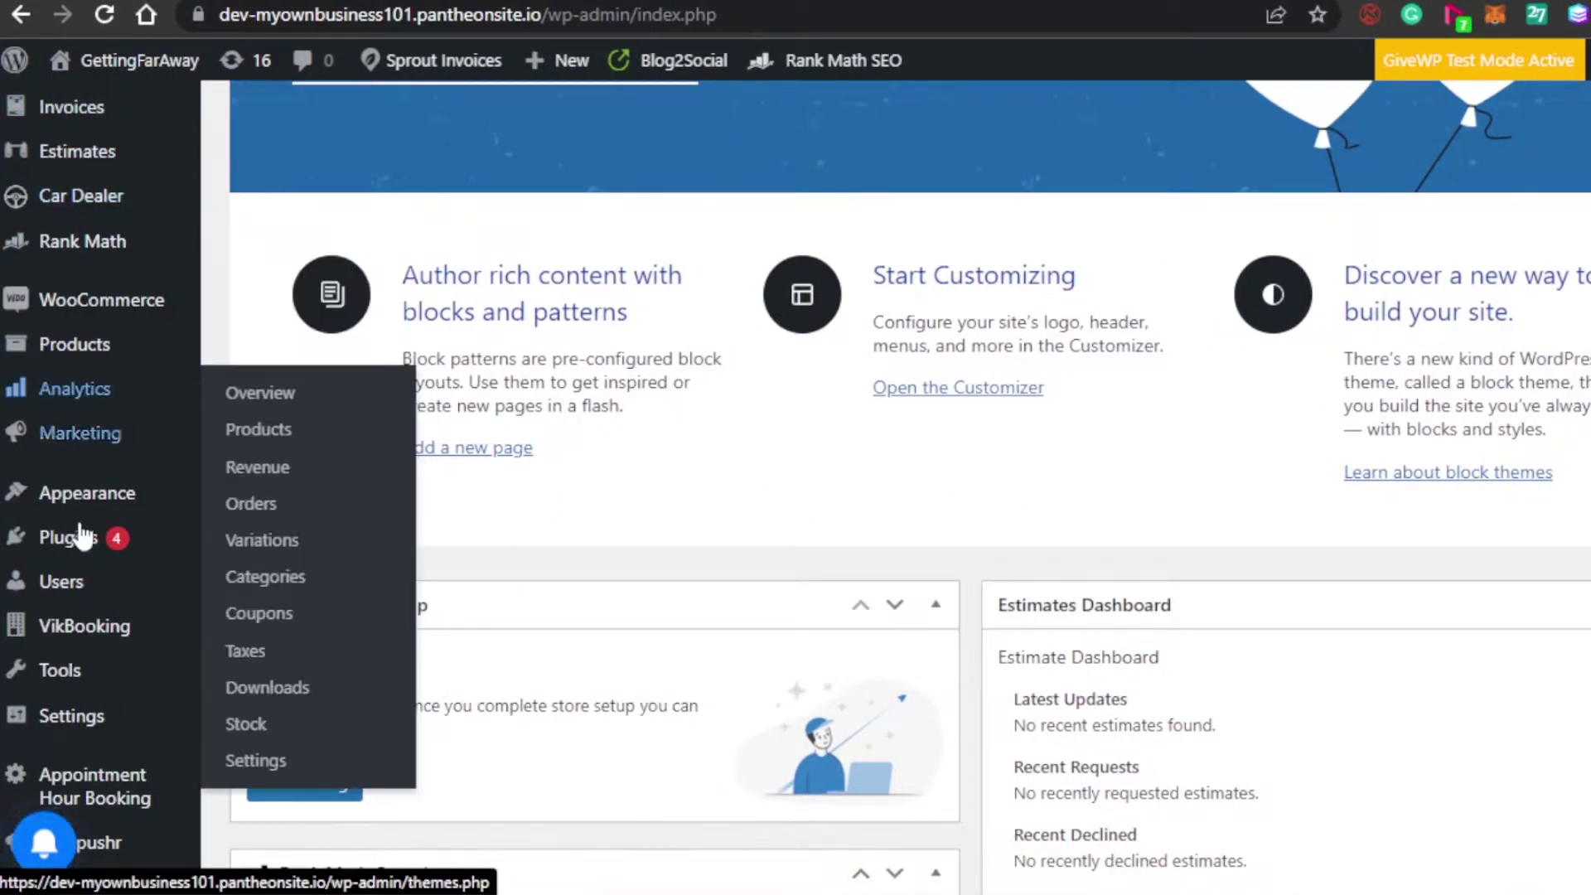
- Bring up the Plugins submenu flyout in the admin sidebar
{"action": "mouse_move", "coordinate": [25, 534]}
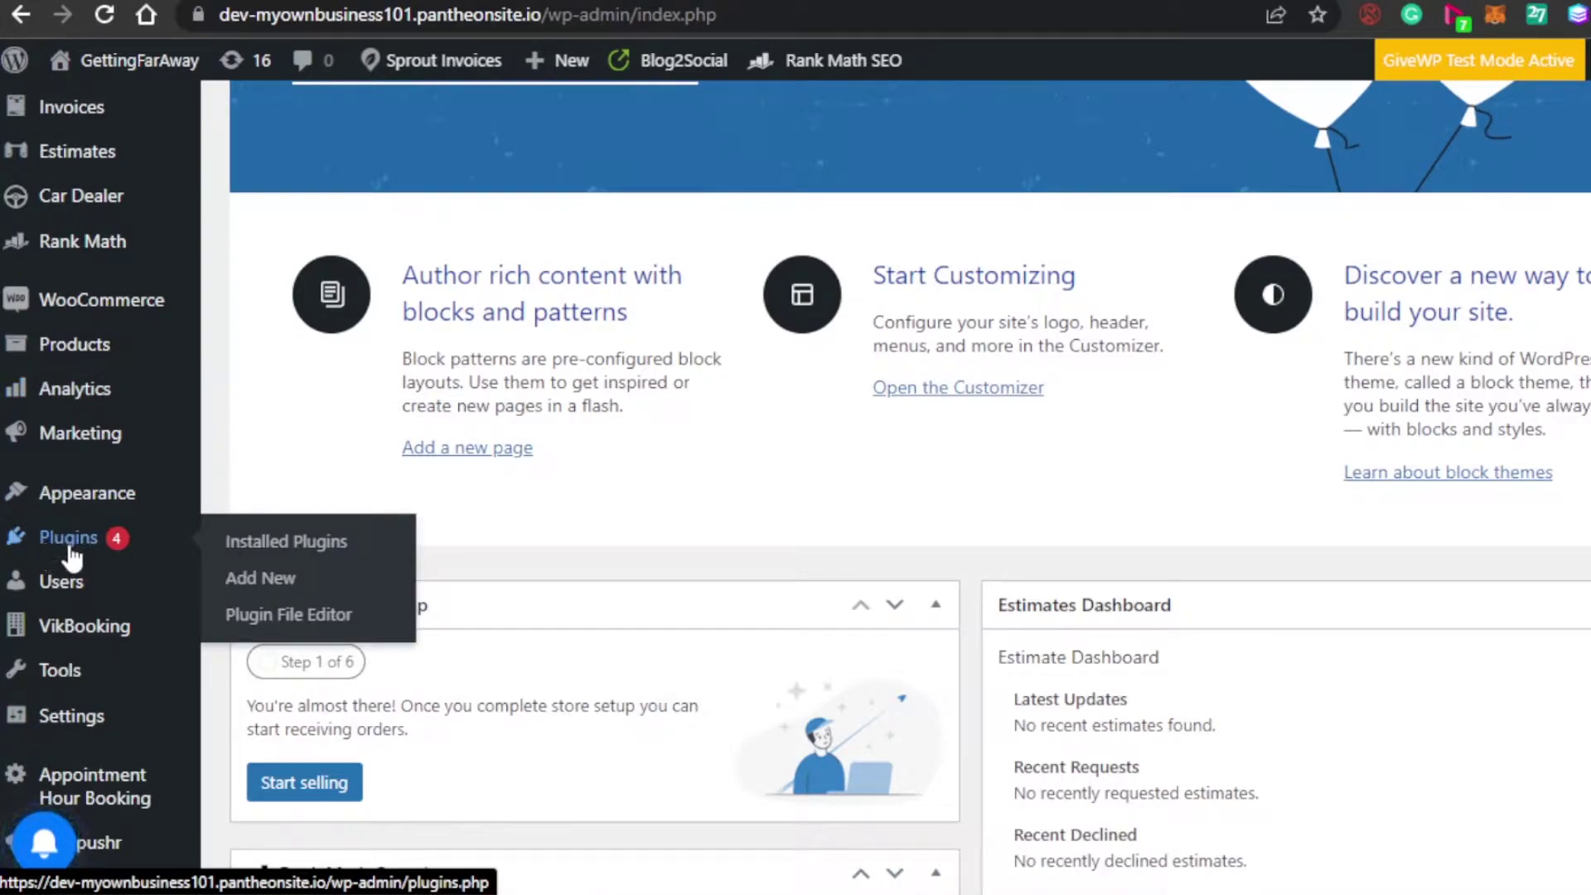
- Search Add Plugins for 'mystickymenu' to find Premio's myStickymenu plugin
{"action": "left_click", "coordinate": [270, 586]}
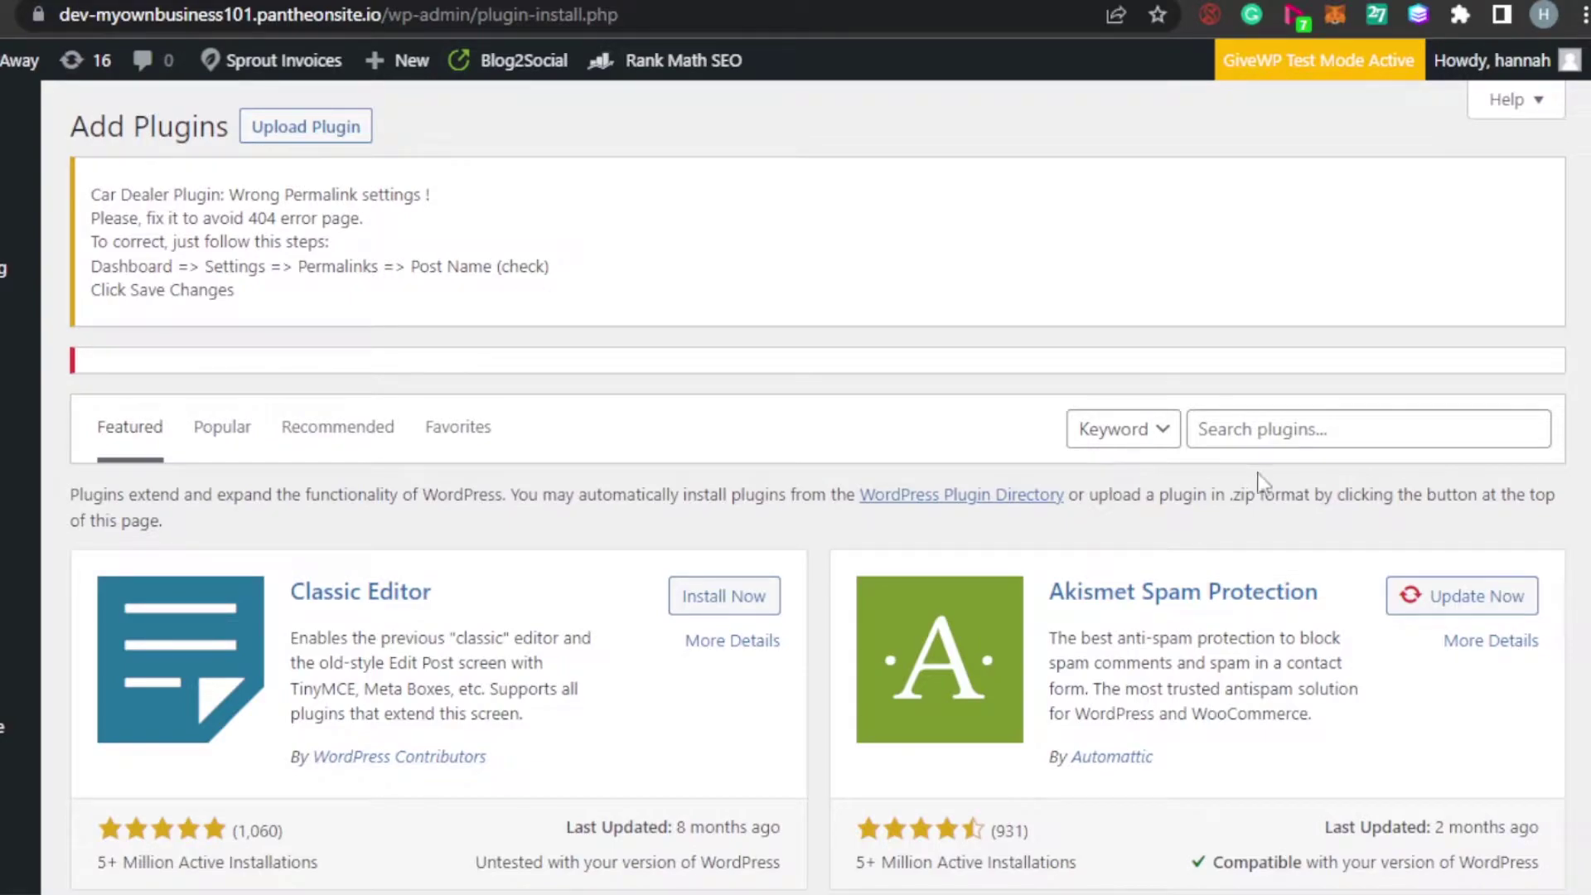
{"action": "left_click", "coordinate": [1259, 432]}
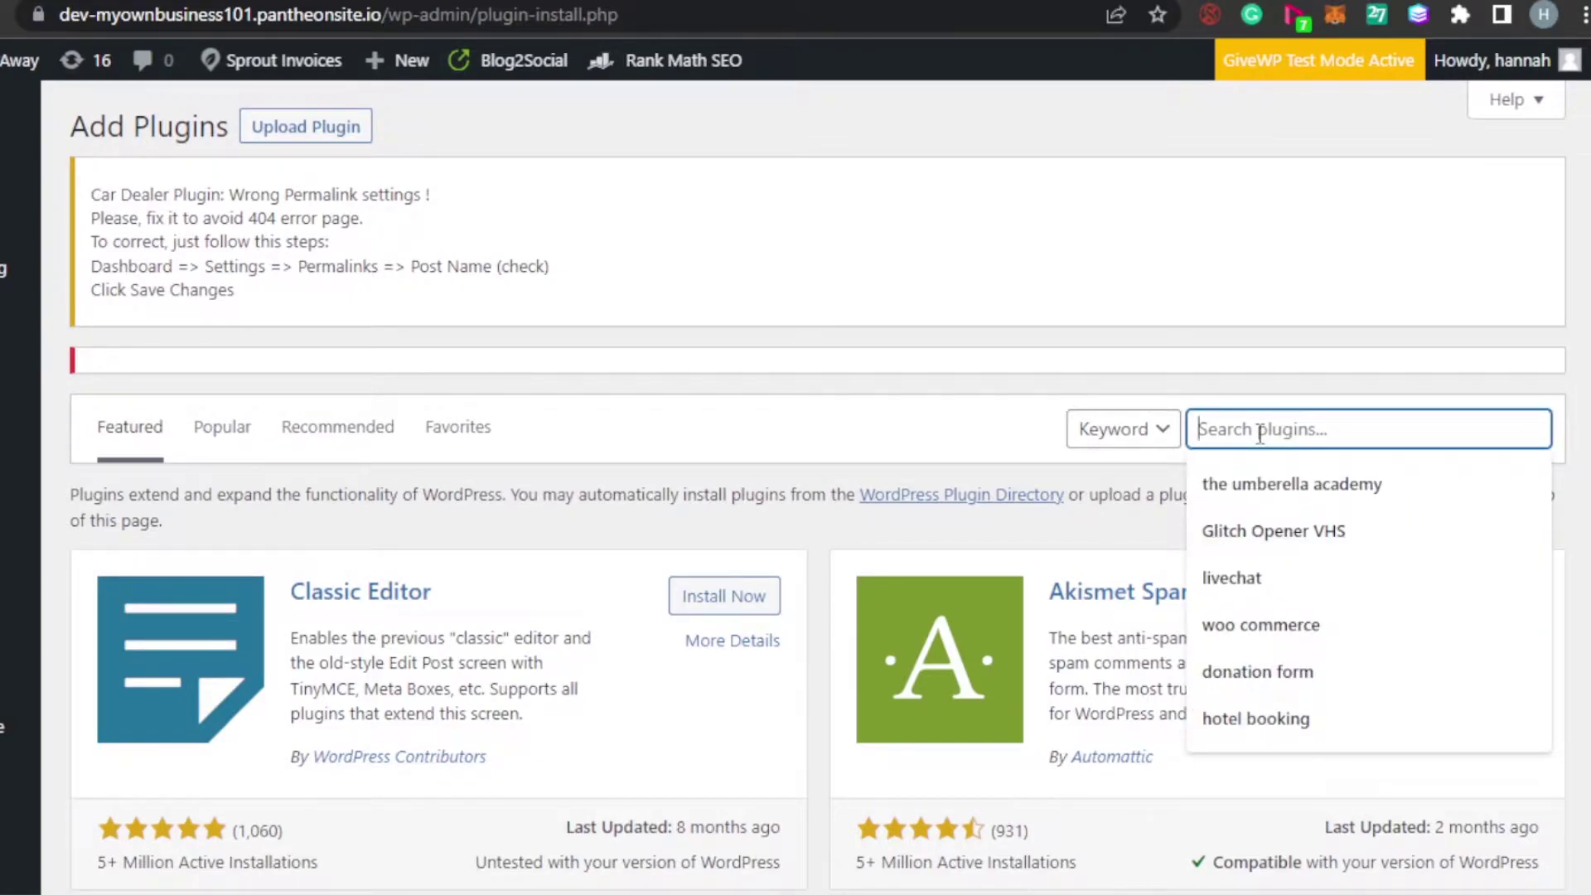
{"action": "type", "text": "mys"}
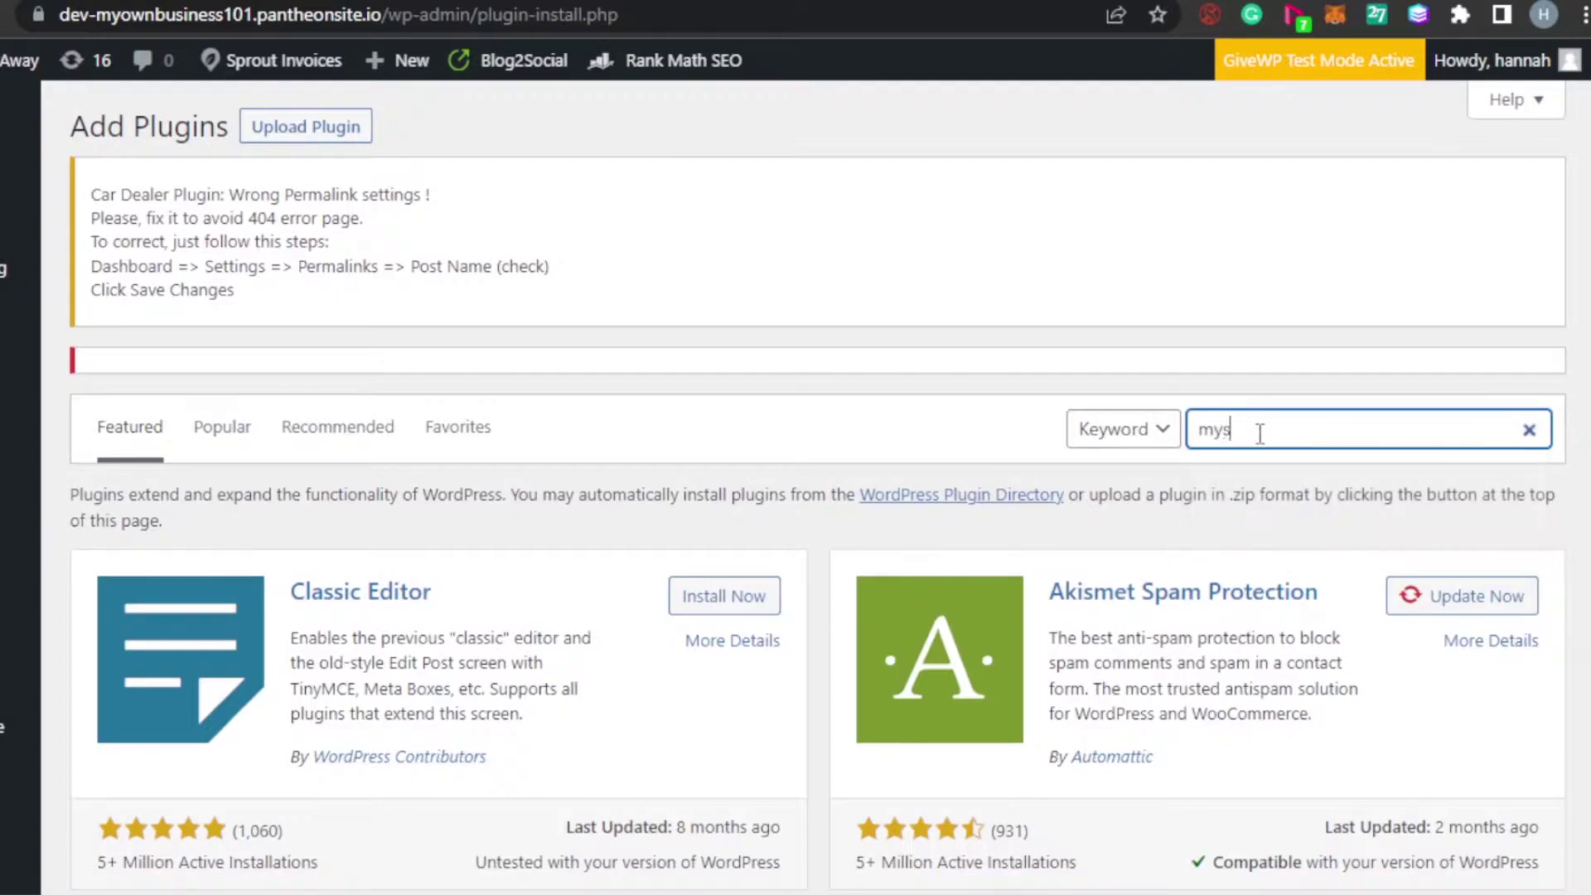
{"action": "type", "text": "tickymenu"}
{"action": "scroll", "coordinate": [295, 185], "scroll_direction": "down", "scroll_amount": 2}
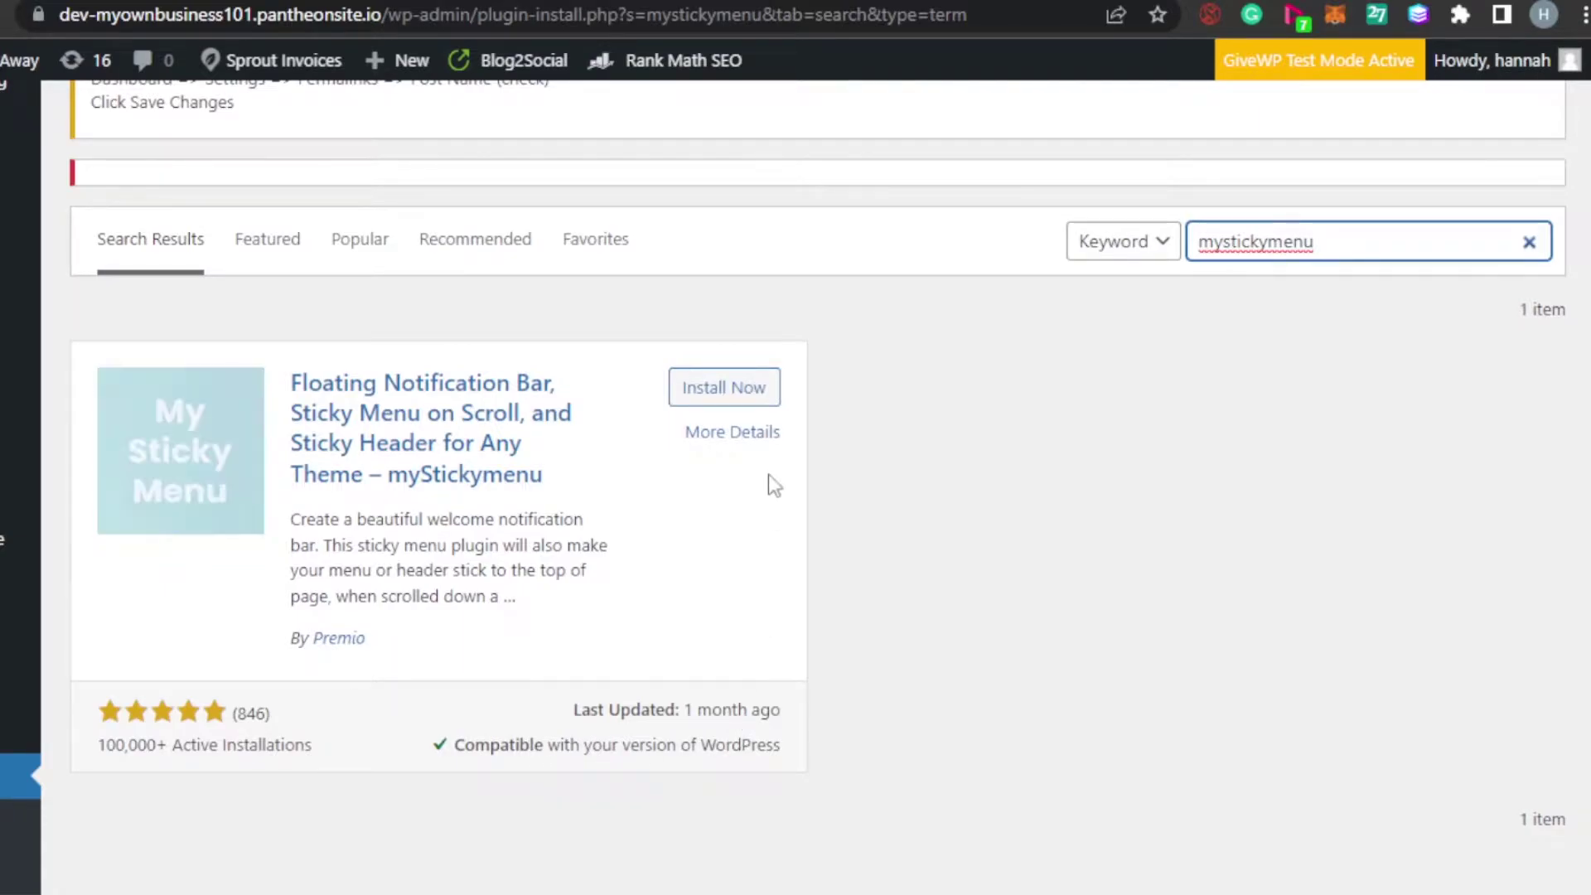
- Install and activate the myStickymenu plugin by Premio
{"action": "left_click", "coordinate": [737, 393]}
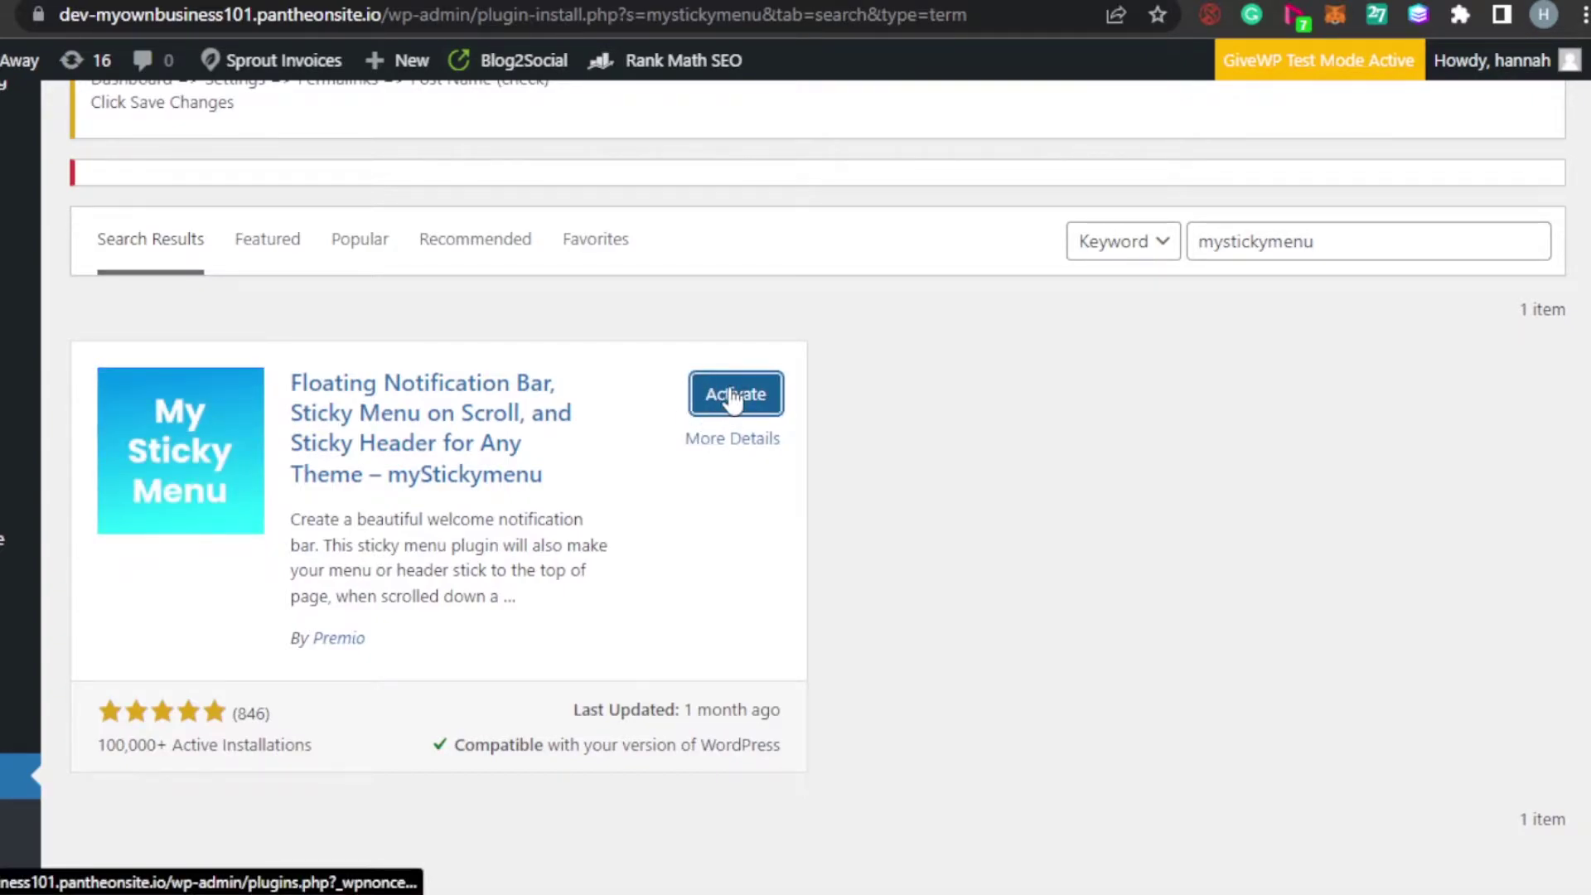
{"action": "left_click", "coordinate": [730, 389]}
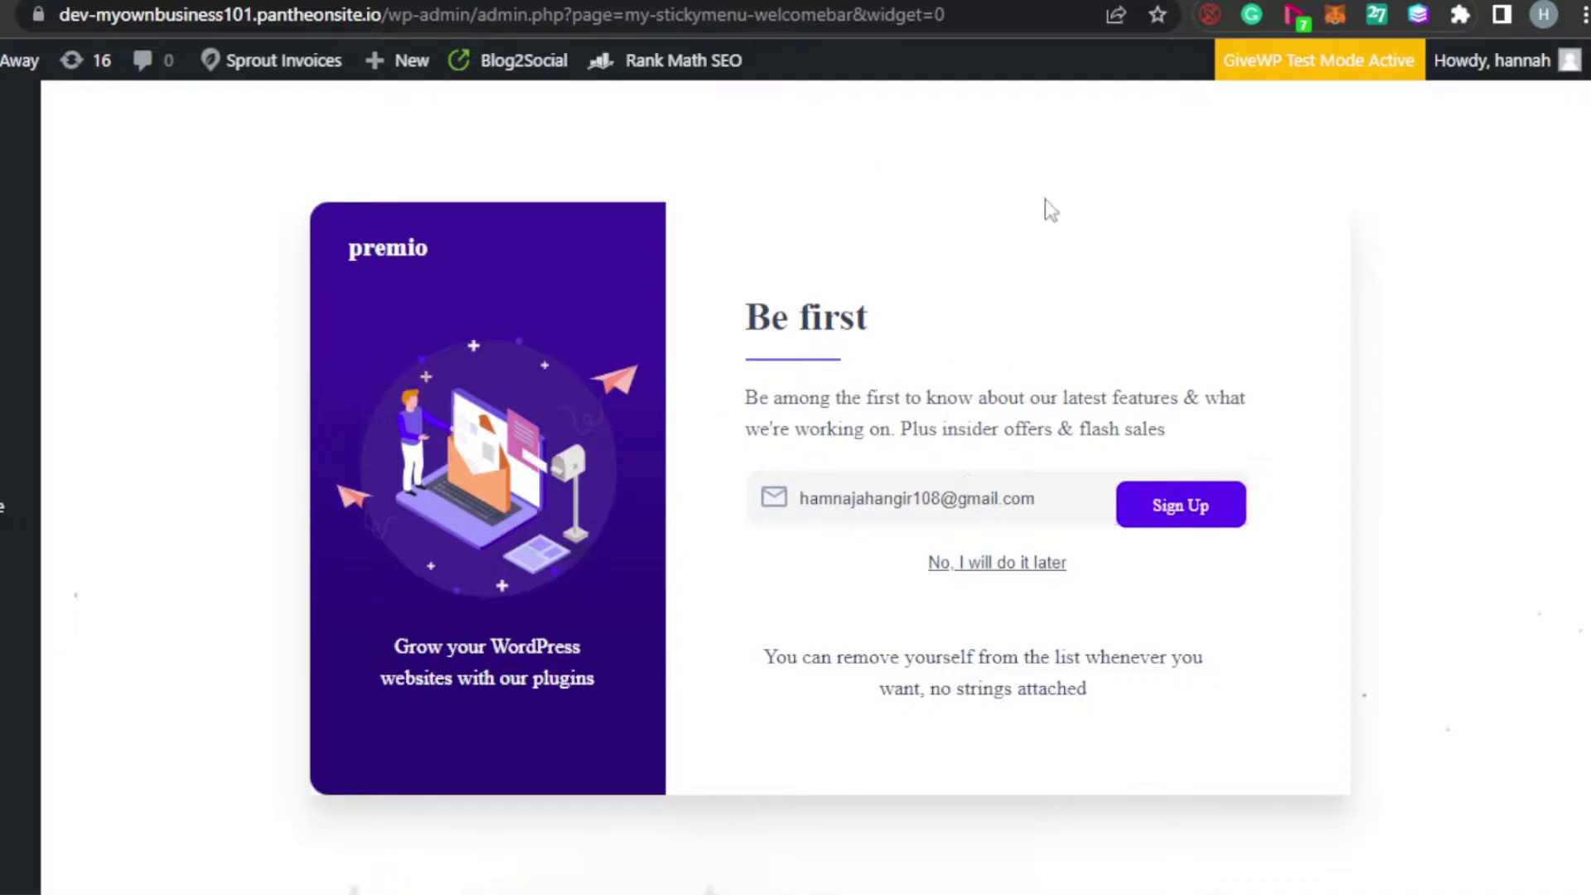
- Dismiss the 'Be first' signup popup and look over the Welcome Bar settings and preview
{"action": "left_click", "coordinate": [1172, 505]}
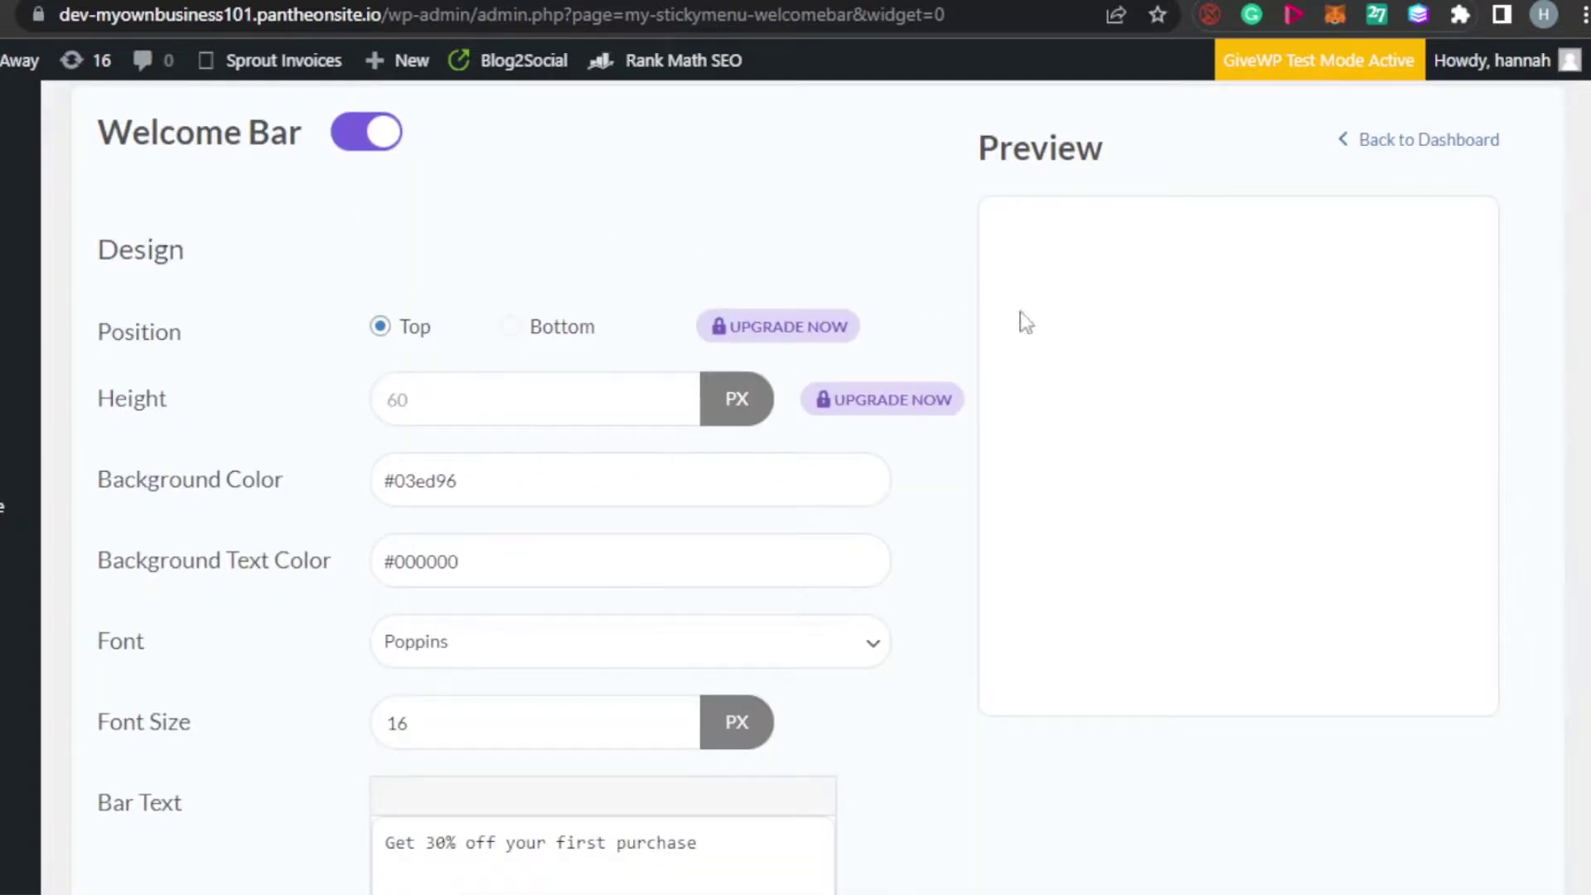
{"action": "scroll", "coordinate": [795, 488], "scroll_direction": "up", "scroll_amount": 3}
{"action": "scroll", "coordinate": [795, 489], "scroll_direction": "down", "scroll_amount": 10}
{"action": "scroll", "coordinate": [795, 488], "scroll_direction": "up", "scroll_amount": 10}
{"action": "scroll", "coordinate": [795, 489], "scroll_direction": "down", "scroll_amount": 18}
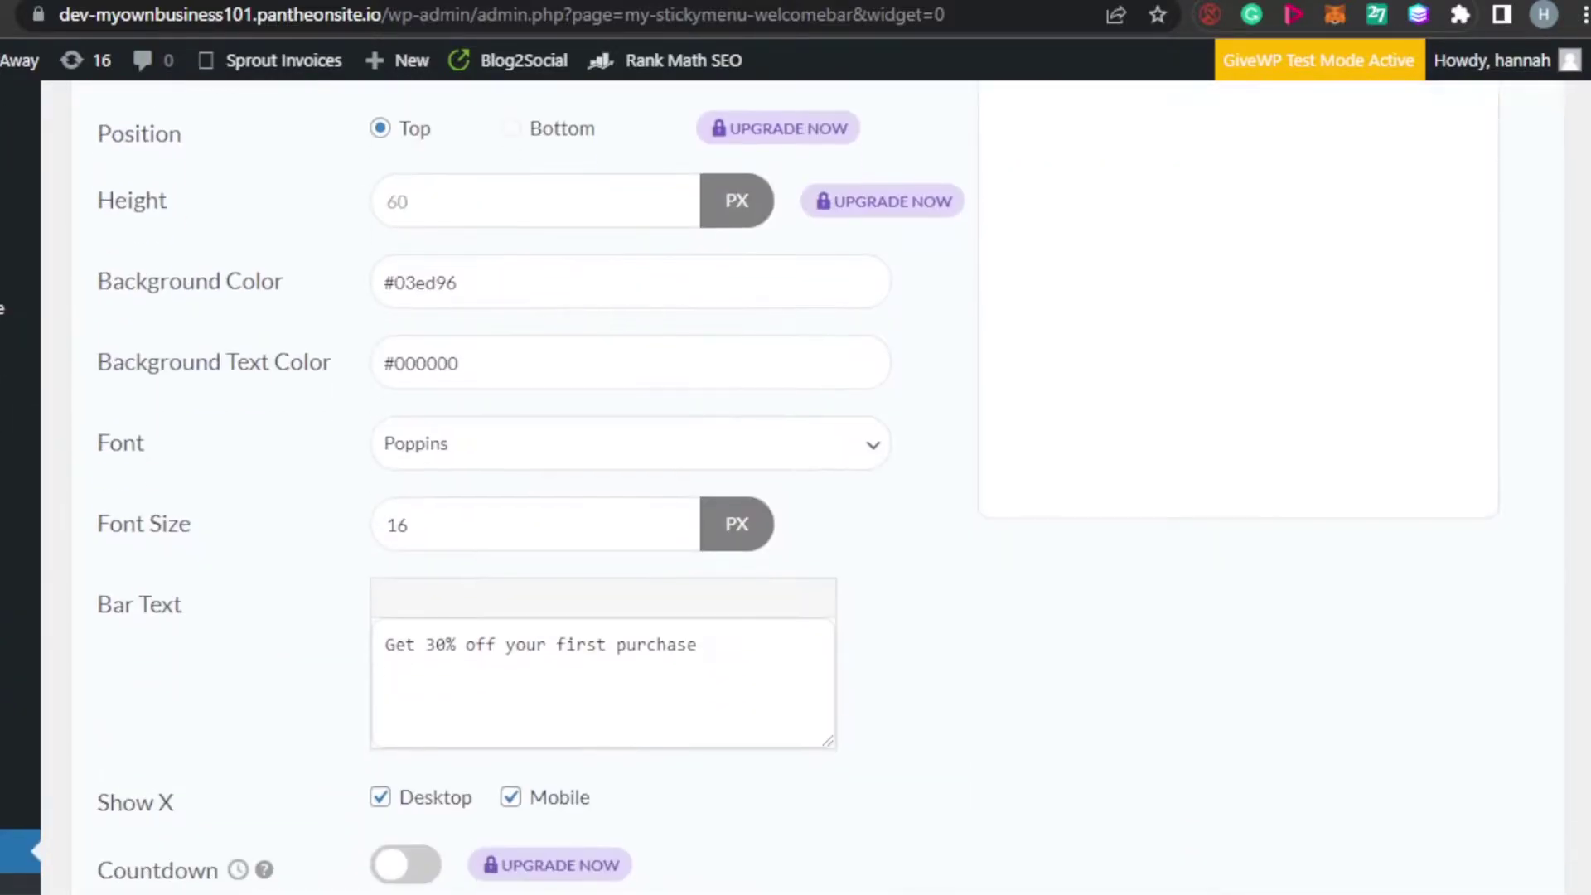
{"action": "scroll", "coordinate": [796, 489], "scroll_direction": "down", "scroll_amount": 2}
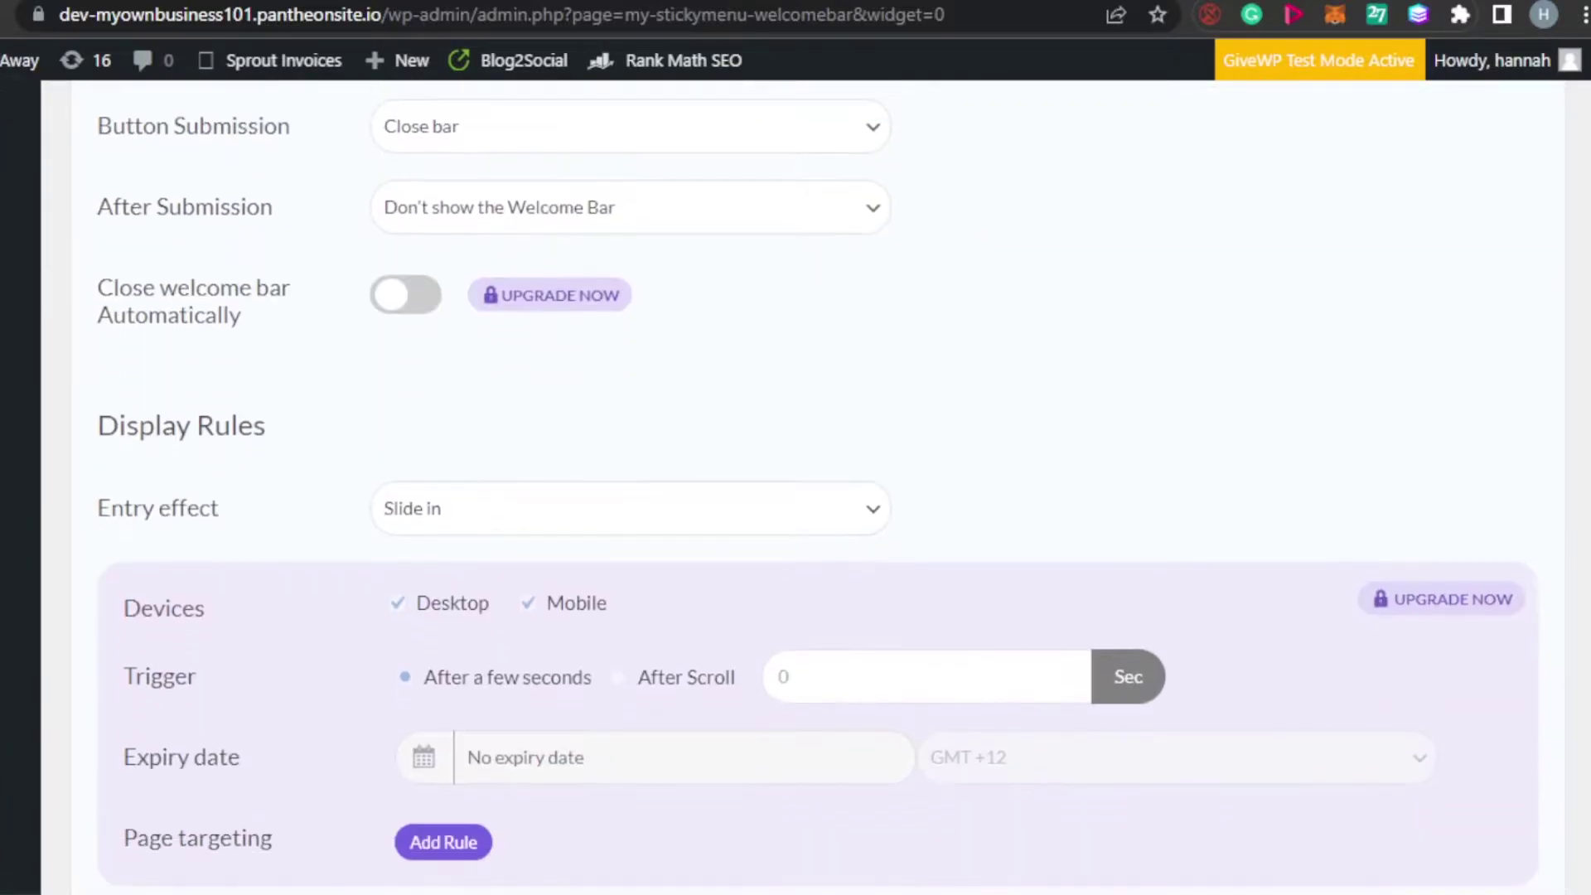
{"action": "scroll", "coordinate": [795, 489], "scroll_direction": "up", "scroll_amount": 16}
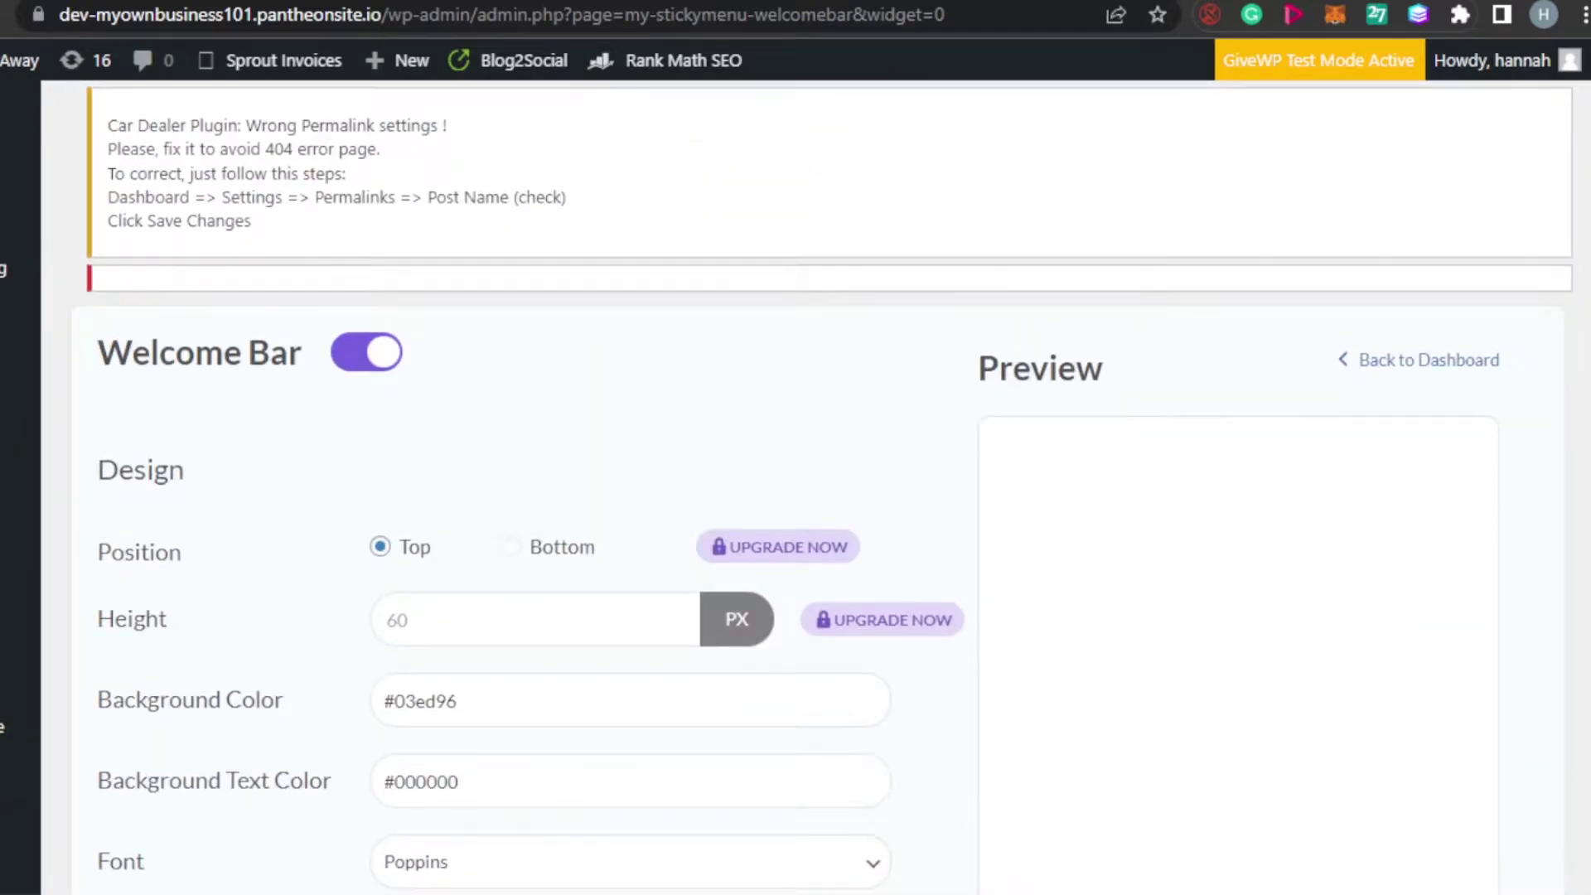
{"action": "scroll", "coordinate": [1587, 491], "scroll_direction": "down", "scroll_amount": 12}
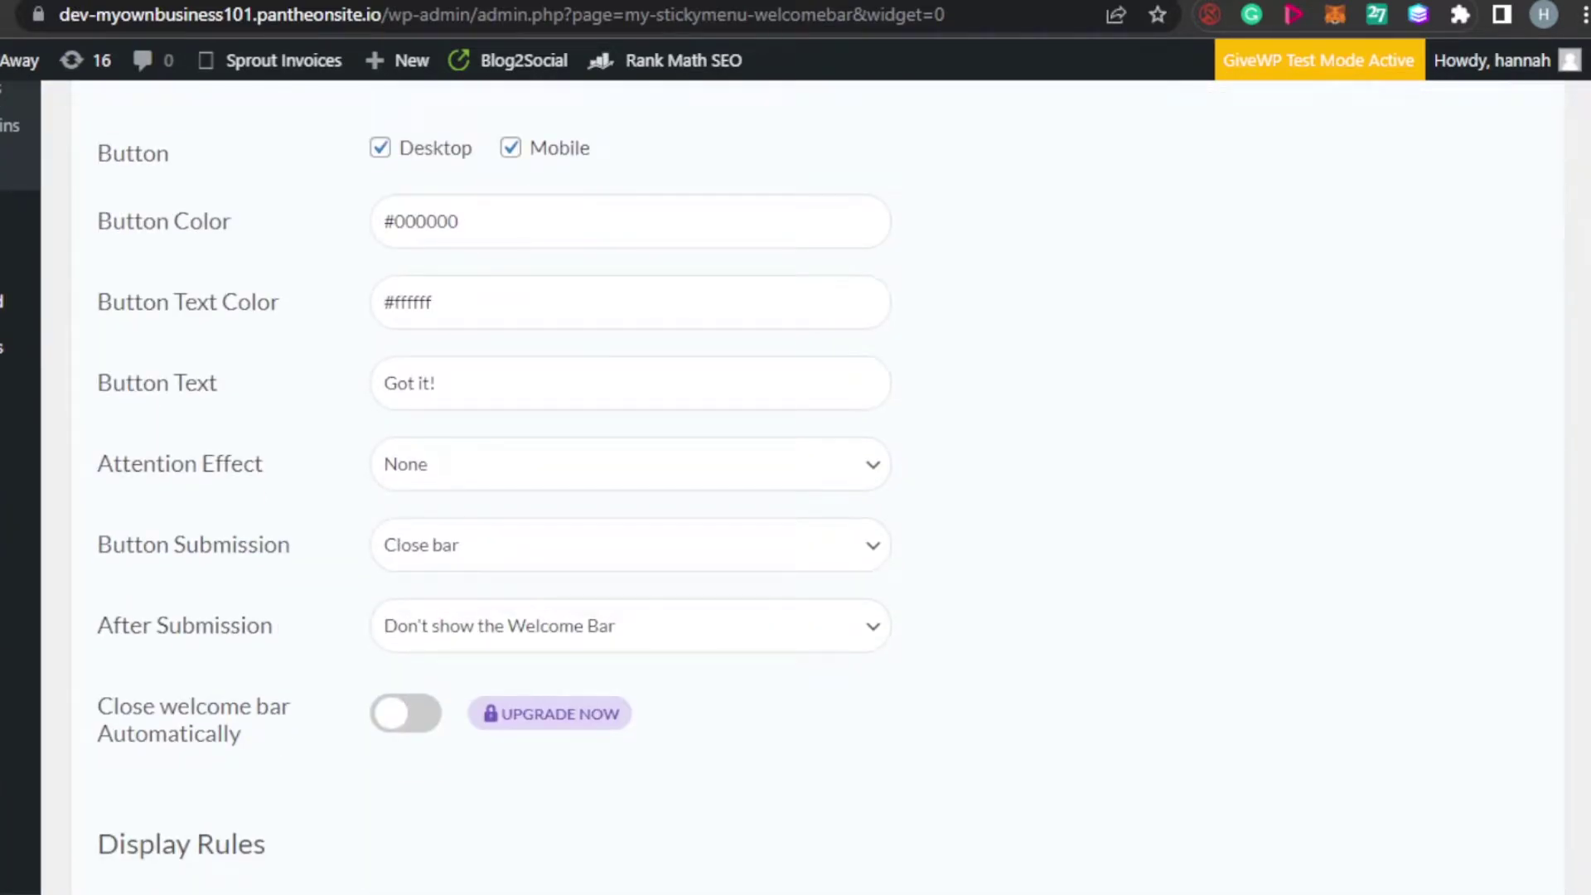
{"action": "scroll", "coordinate": [795, 489], "scroll_direction": "down", "scroll_amount": 4}
{"action": "scroll", "coordinate": [795, 489], "scroll_direction": "up", "scroll_amount": 18}
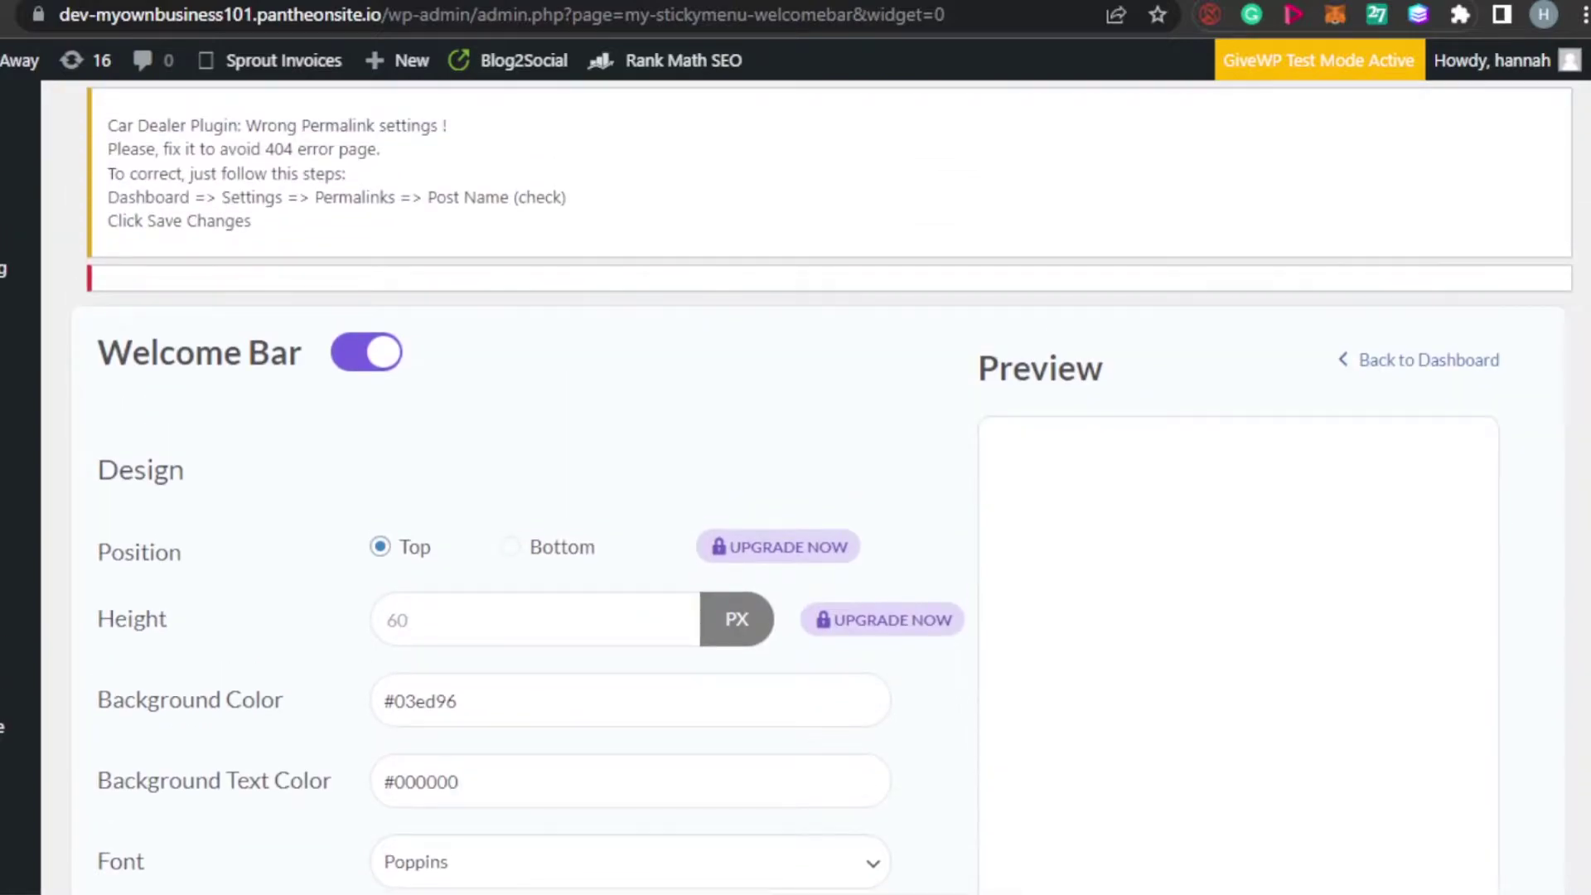
{"action": "scroll", "coordinate": [795, 489], "scroll_direction": "down", "scroll_amount": 3}
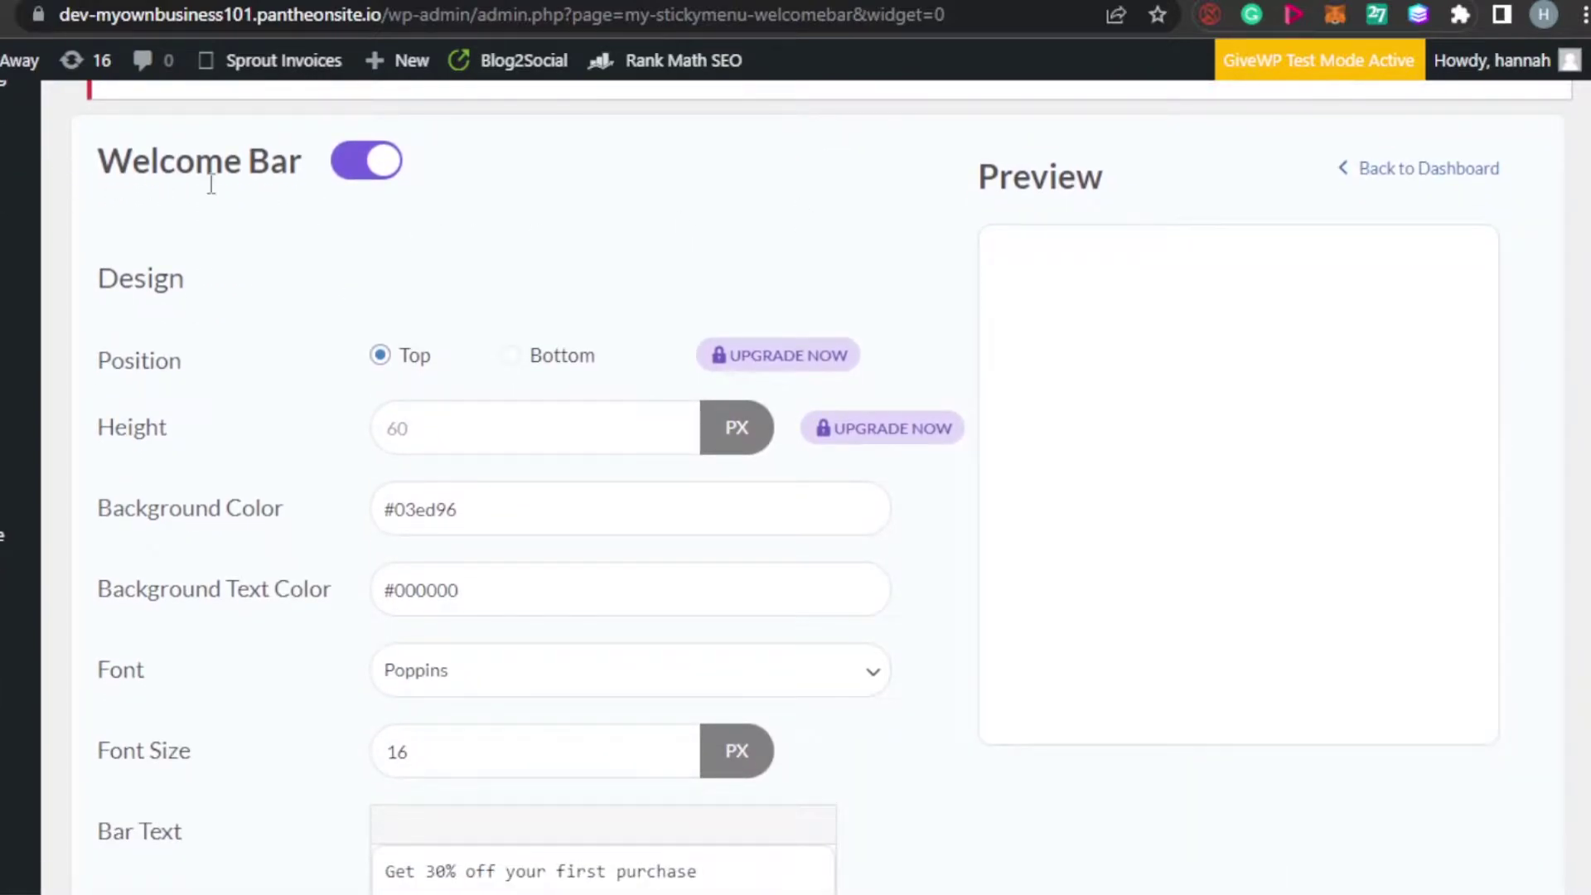
{"action": "scroll", "coordinate": [795, 489], "scroll_direction": "down", "scroll_amount": 12}
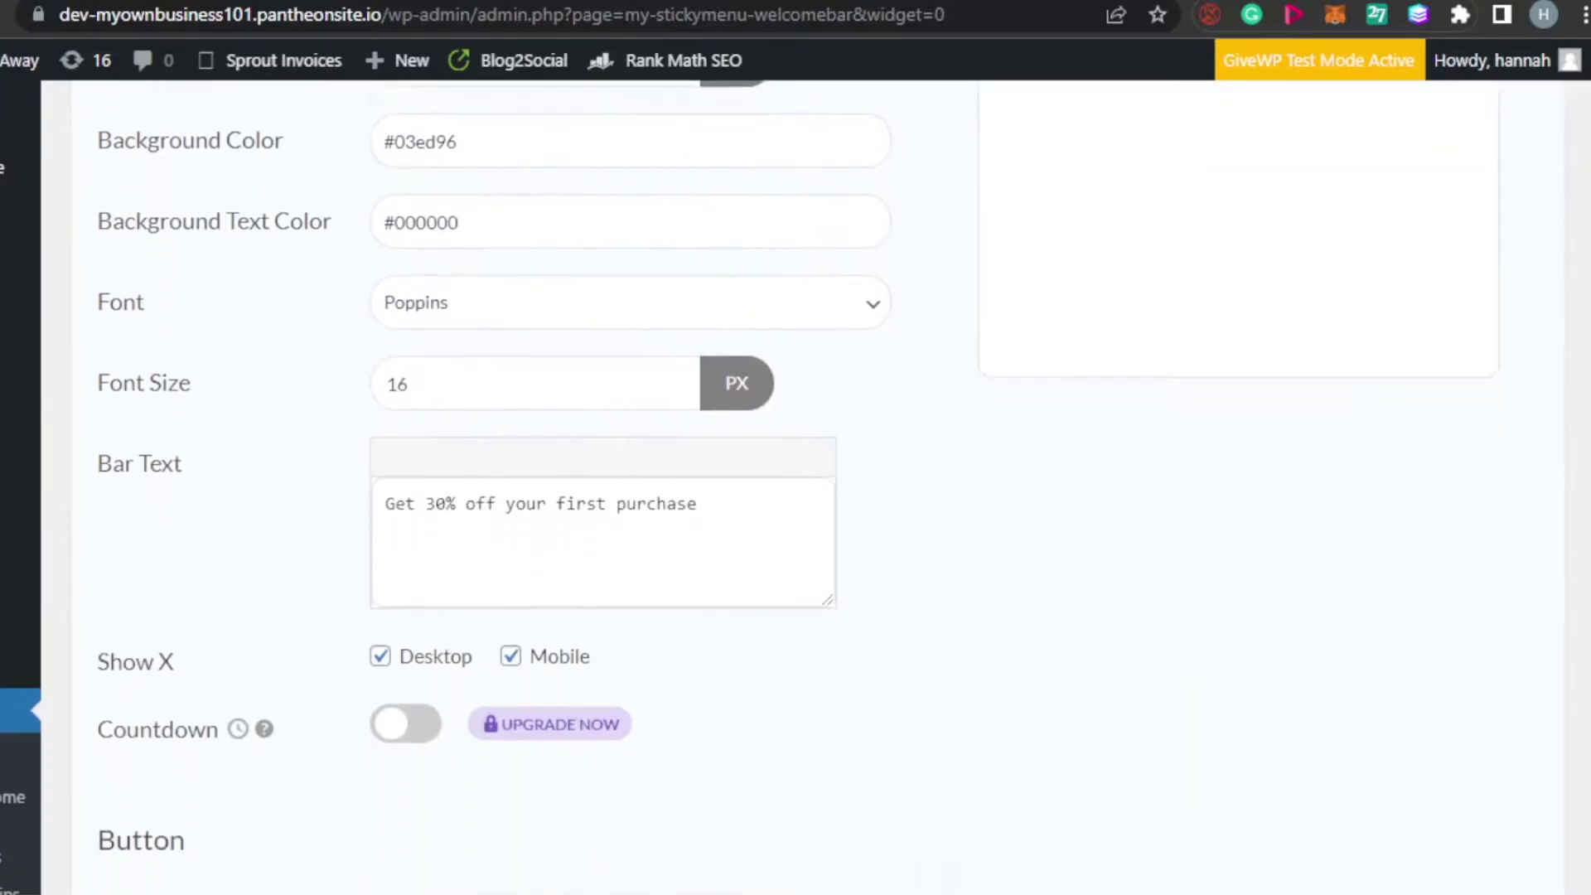
{"action": "scroll", "coordinate": [795, 489], "scroll_direction": "down", "scroll_amount": 8}
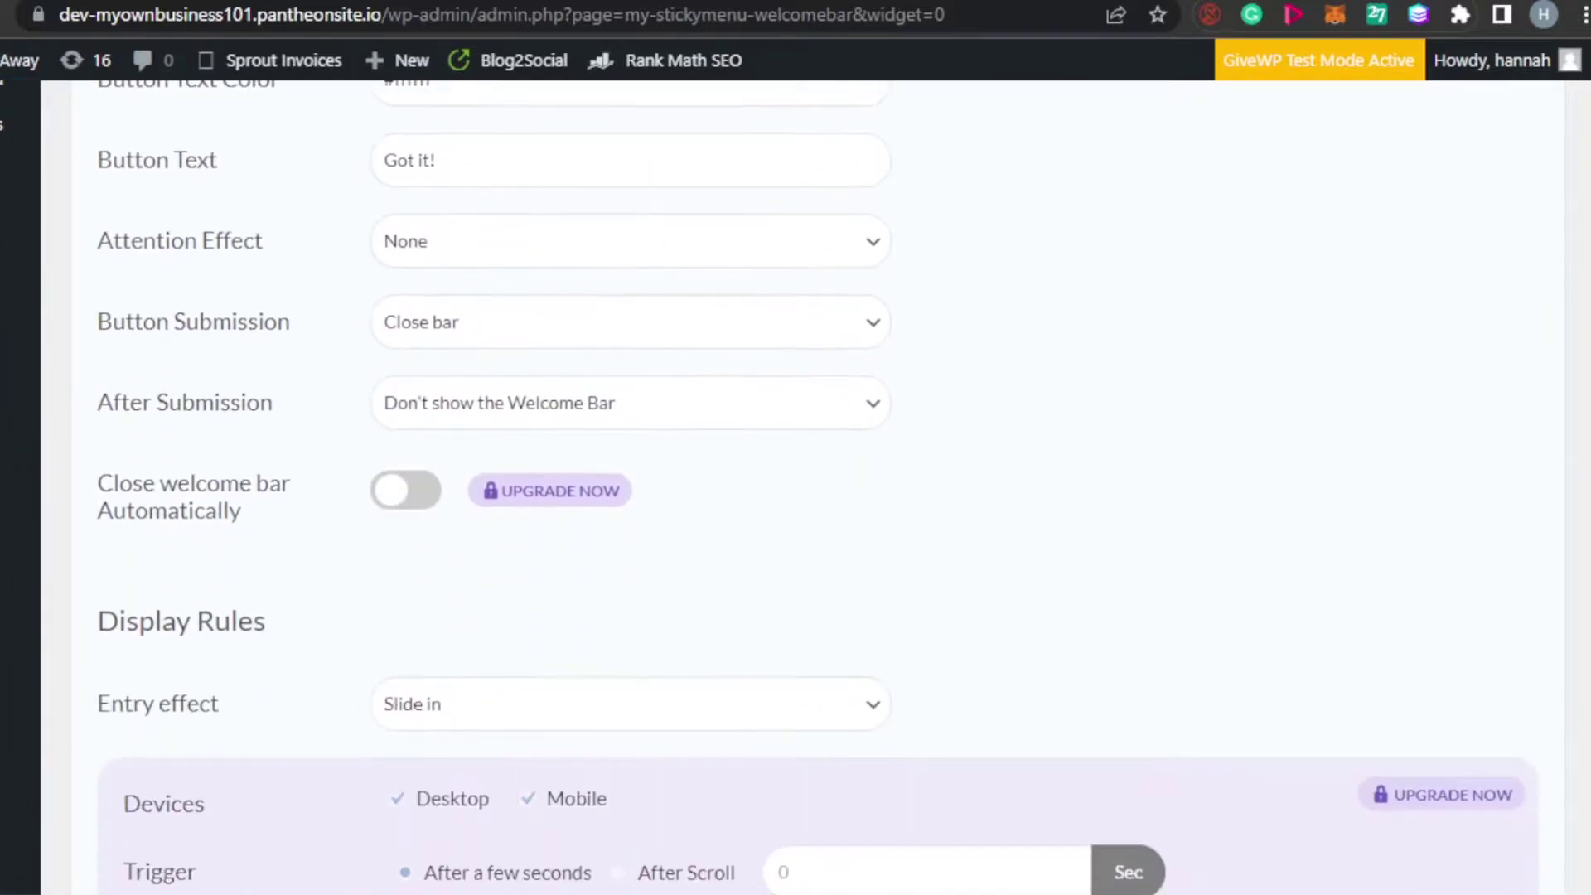
{"action": "scroll", "coordinate": [795, 489], "scroll_direction": "up", "scroll_amount": 20}
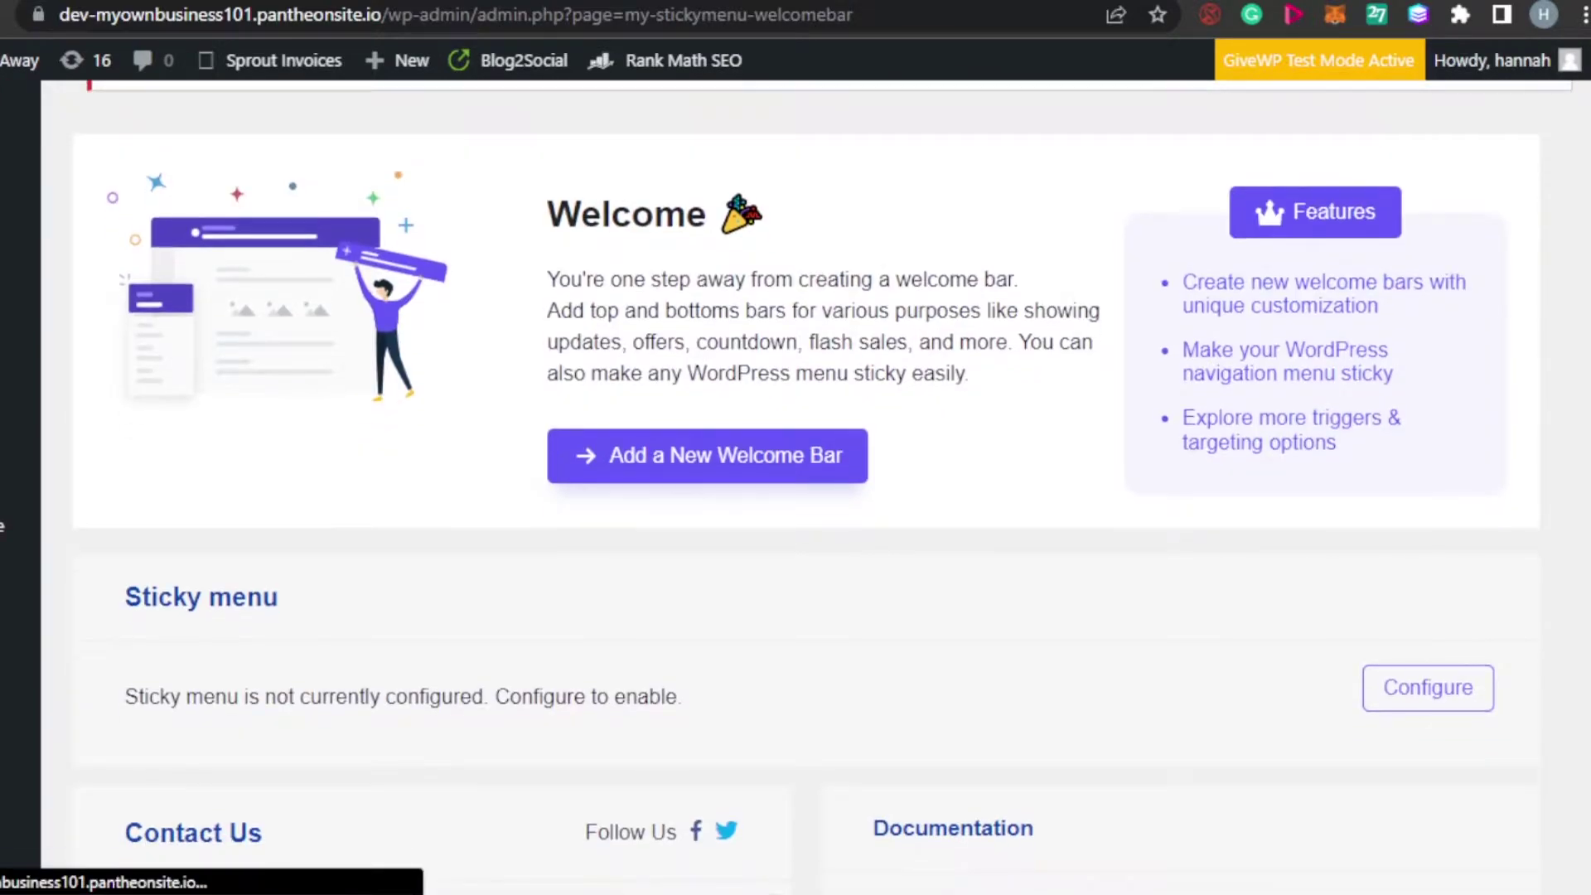
{"action": "scroll", "coordinate": [795, 489], "scroll_direction": "down", "scroll_amount": 5}
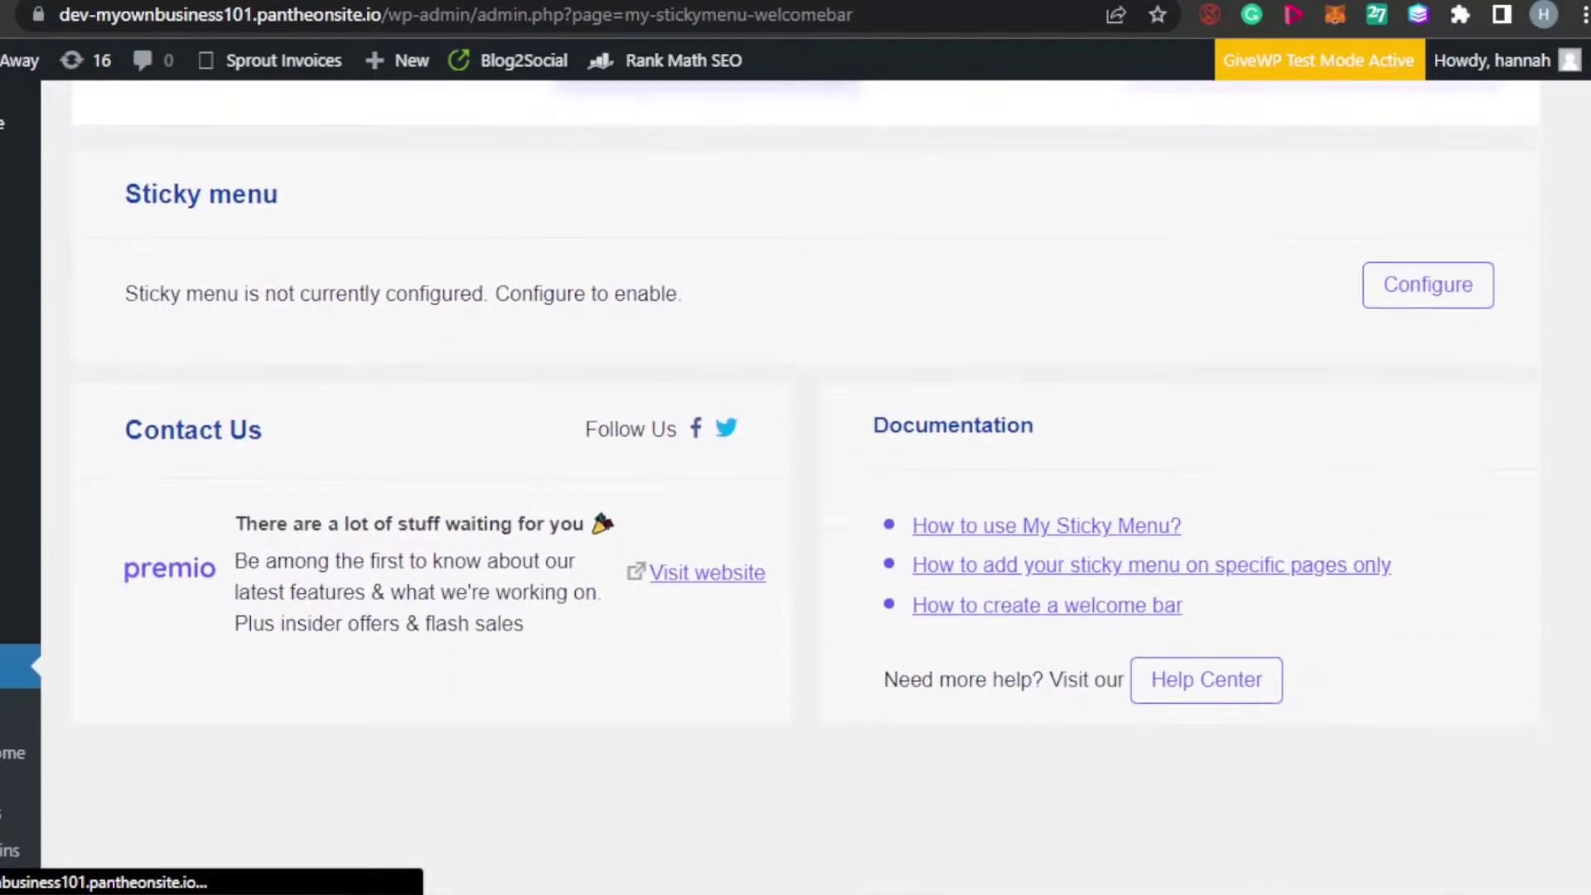
{"action": "scroll", "coordinate": [795, 489], "scroll_direction": "up", "scroll_amount": 10}
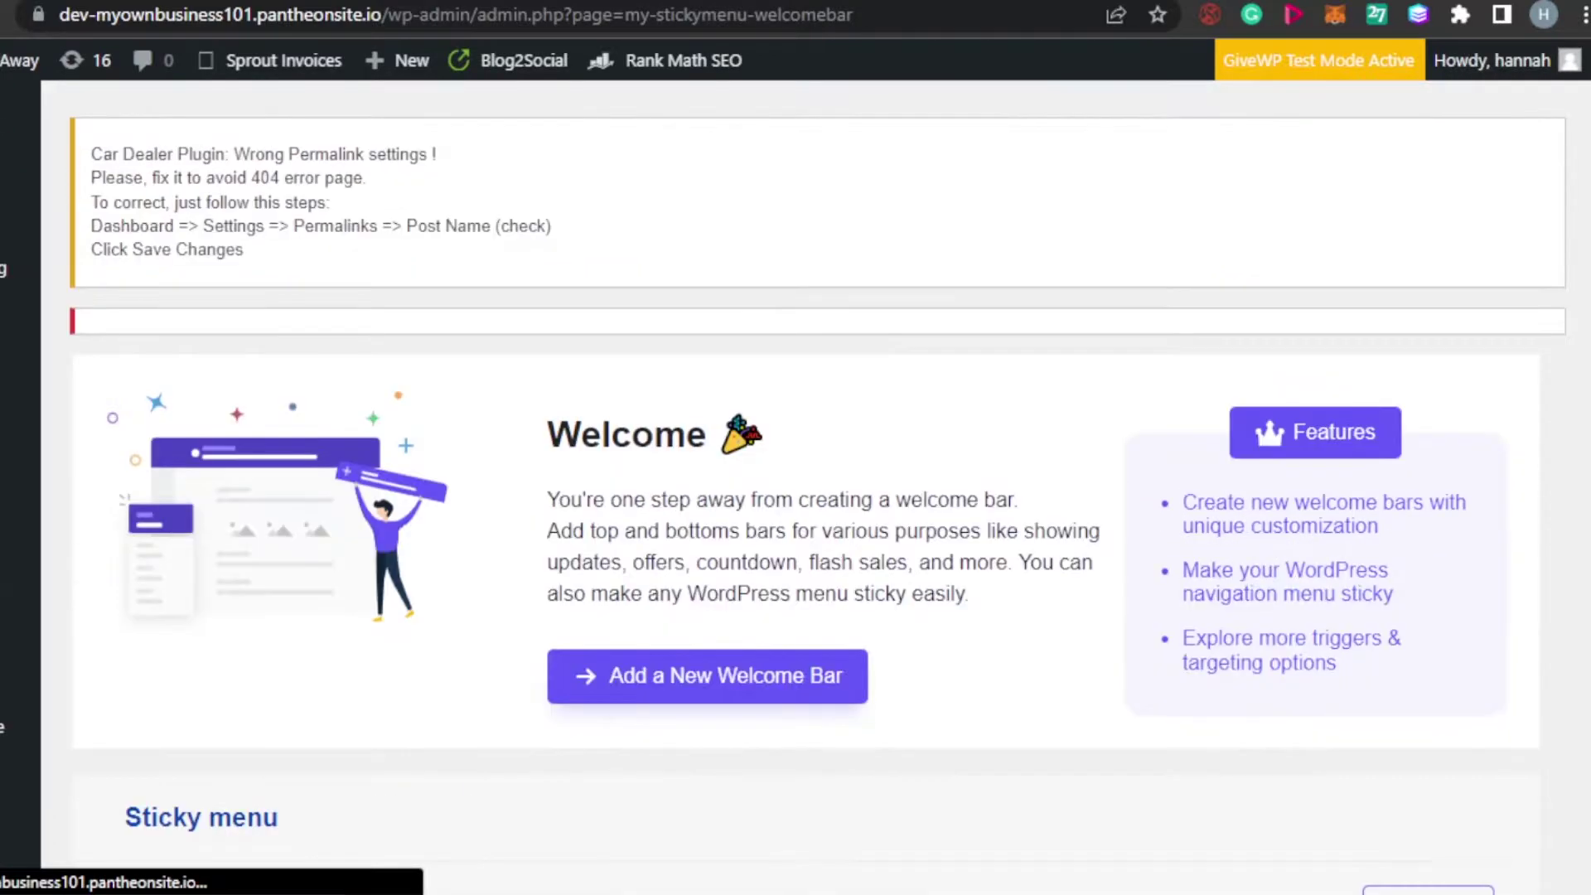
{"action": "scroll", "coordinate": [795, 489], "scroll_direction": "down", "scroll_amount": 2}
{"action": "scroll", "coordinate": [480, 495], "scroll_direction": "down", "scroll_amount": 3}
{"action": "scroll", "coordinate": [480, 495], "scroll_direction": "up", "scroll_amount": 3}
{"action": "scroll", "coordinate": [481, 495], "scroll_direction": "down", "scroll_amount": 1}
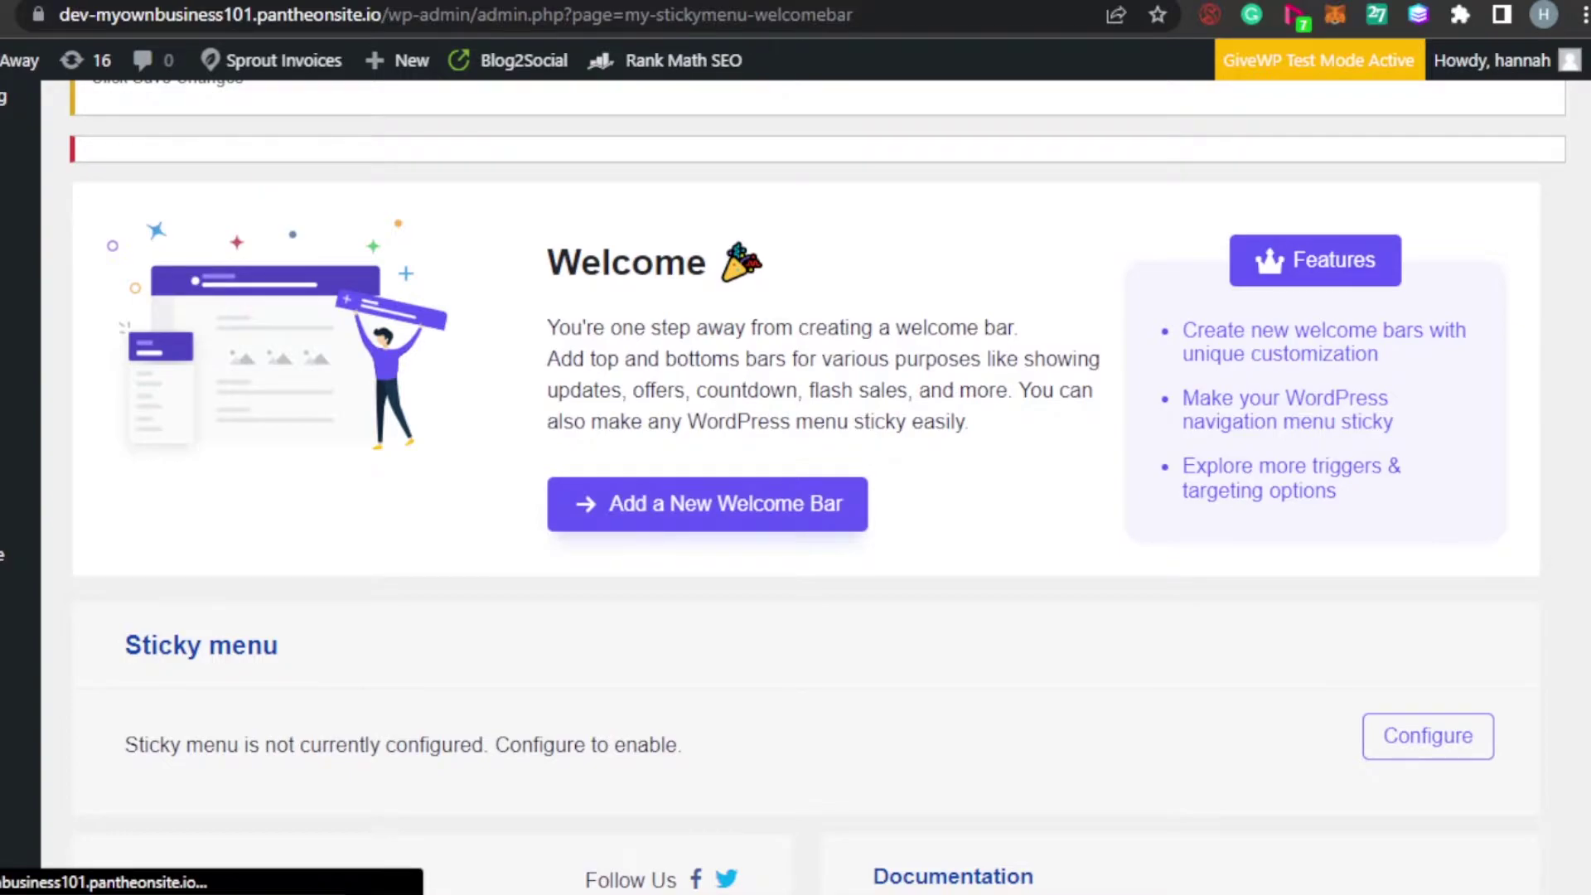
{"action": "scroll", "coordinate": [795, 489], "scroll_direction": "down", "scroll_amount": 5}
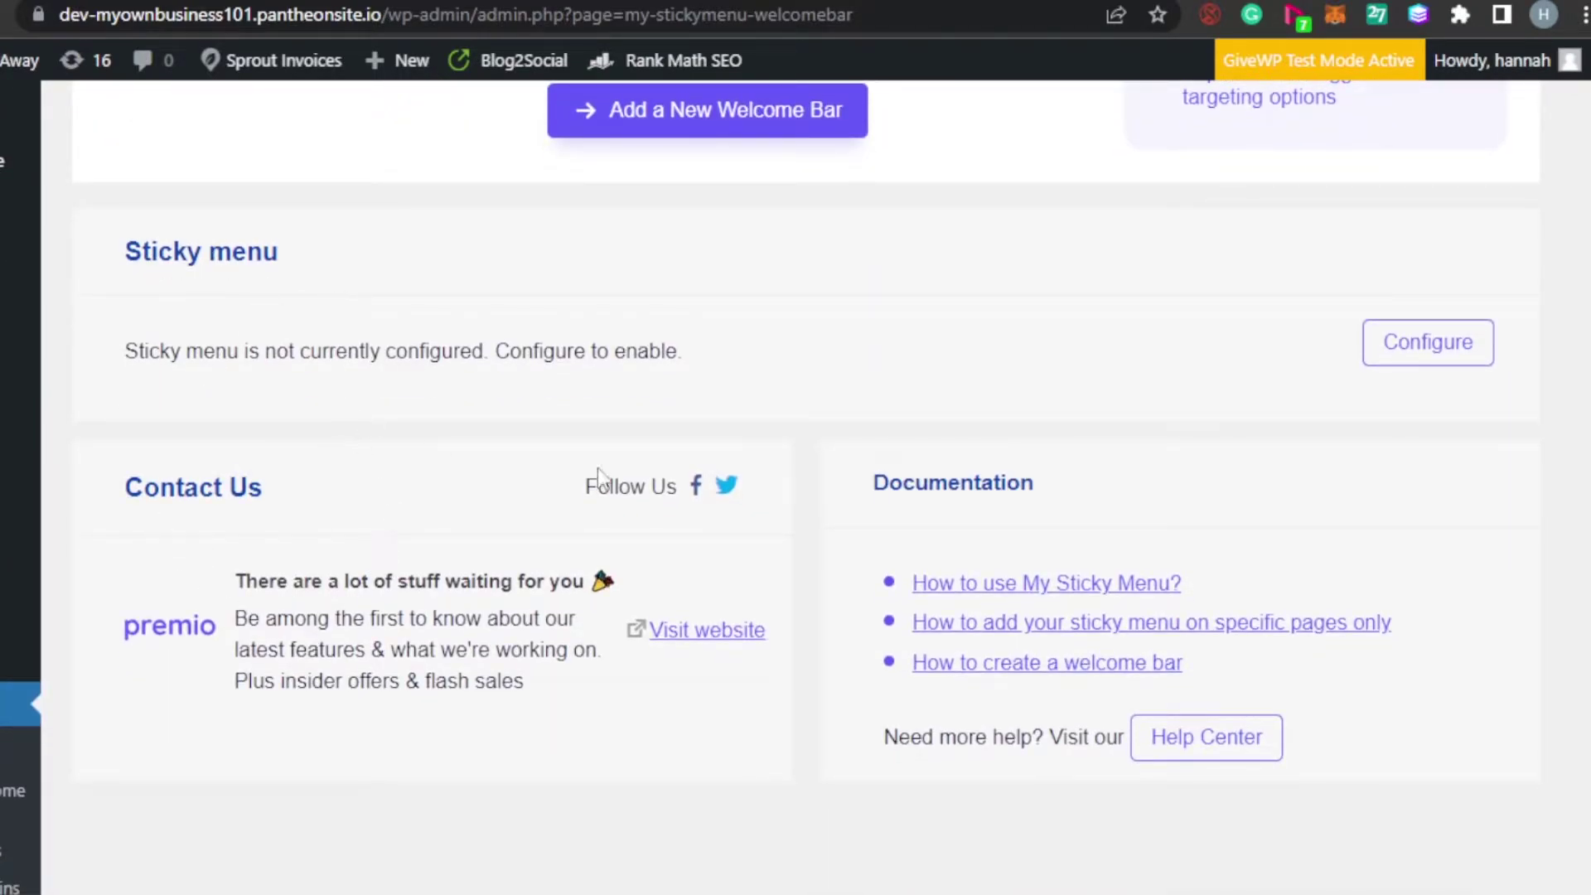
{"action": "scroll", "coordinate": [598, 474], "scroll_direction": "down", "scroll_amount": 1}
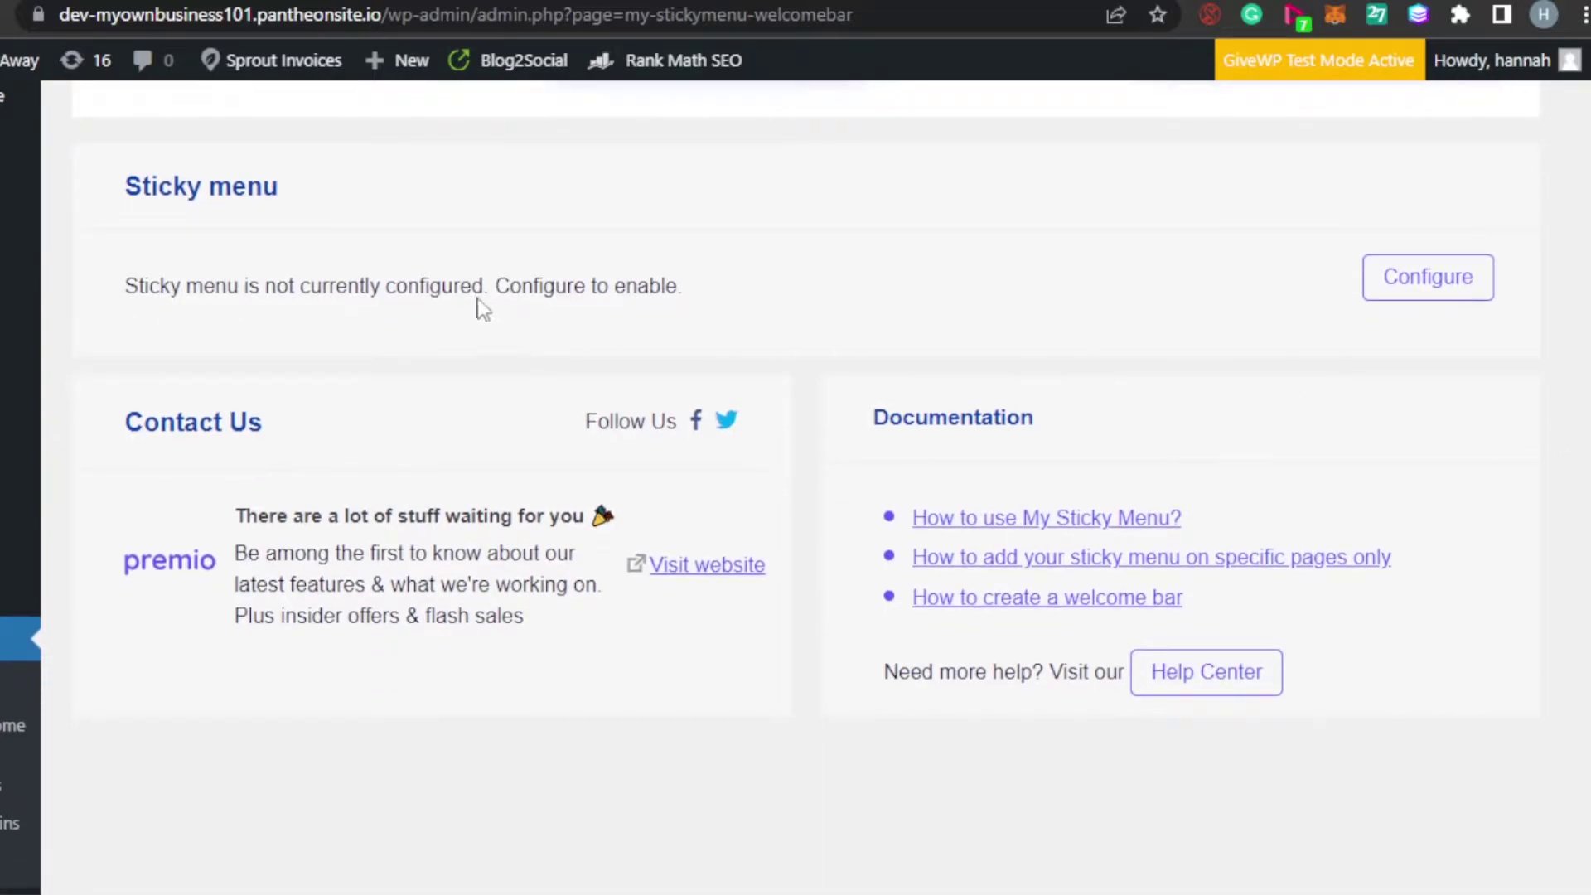
- Open the Sticky menu Configure page and review defaults like z-index 99990, Fade effect, opacity 90
{"action": "left_click", "coordinate": [1421, 294]}
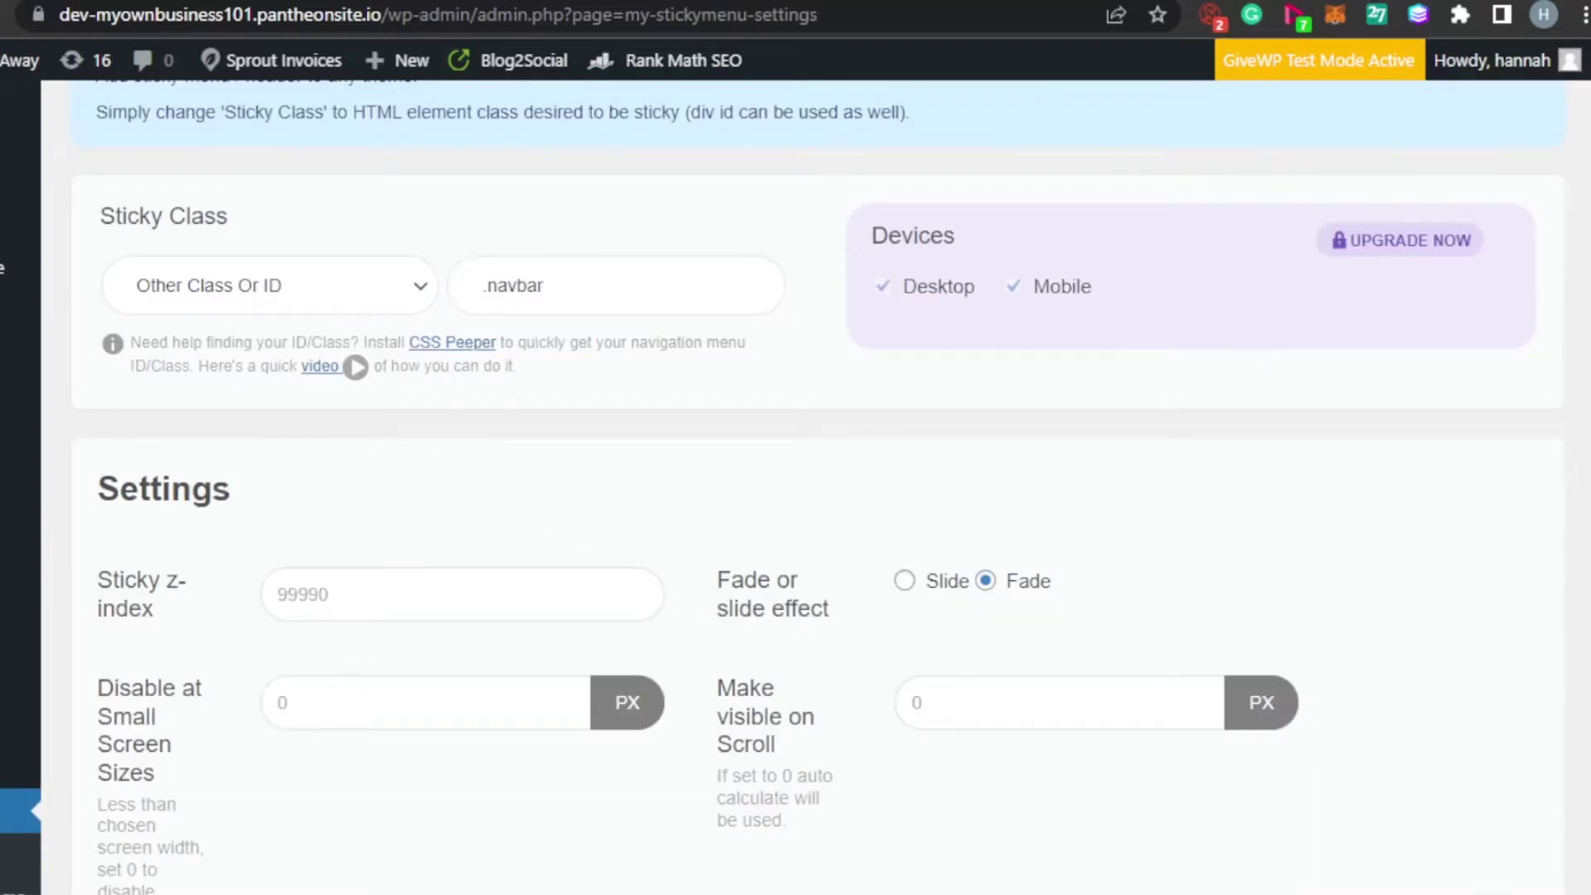
{"action": "scroll", "coordinate": [795, 497], "scroll_direction": "down", "scroll_amount": 5}
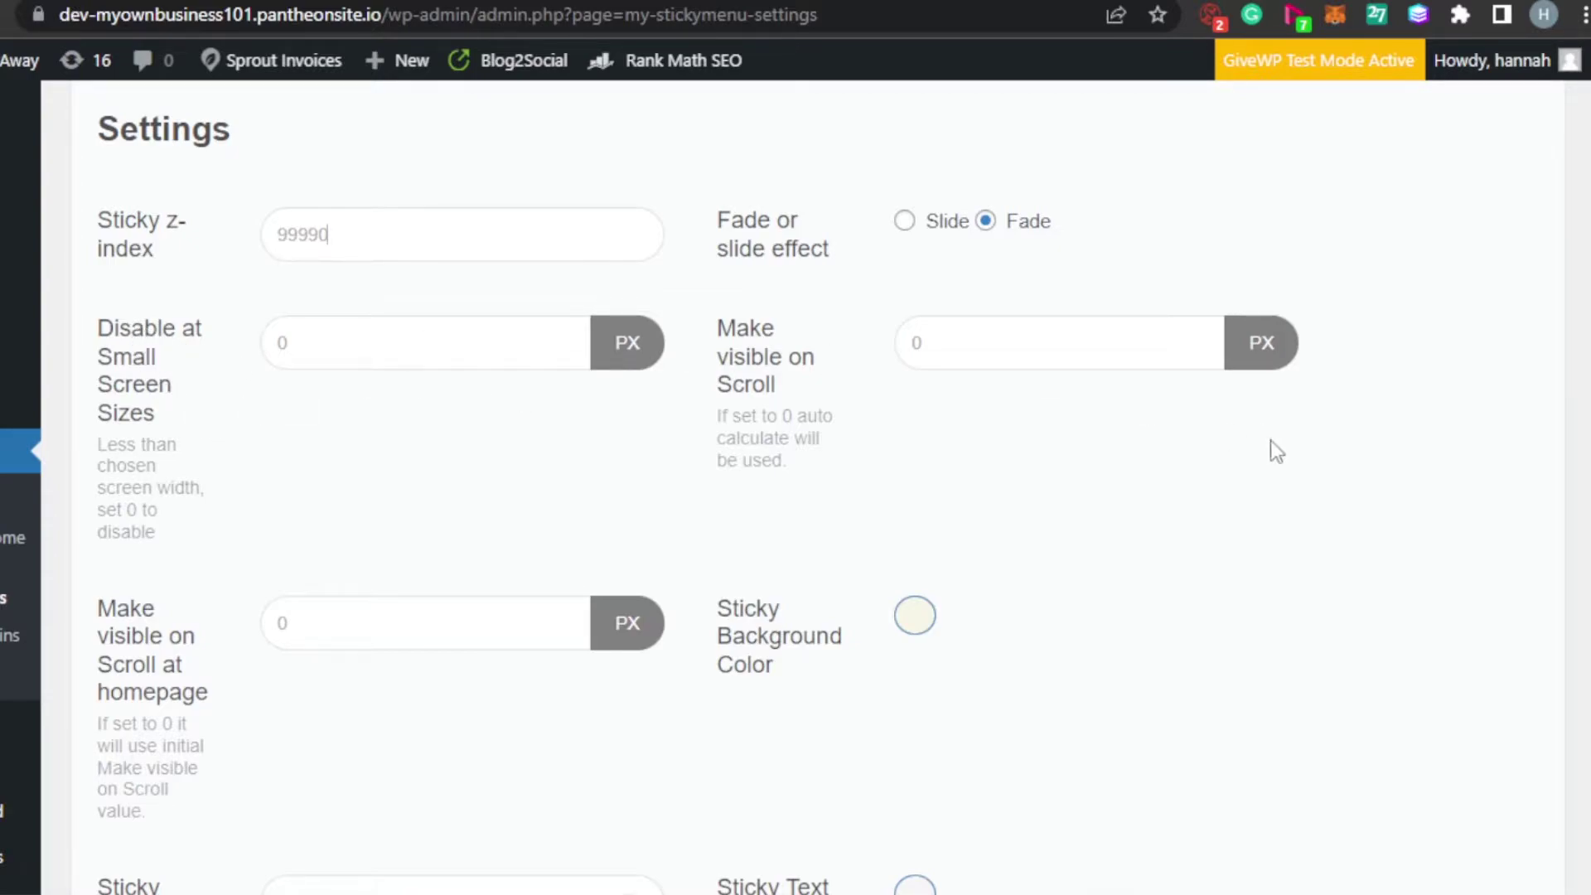
{"action": "scroll", "coordinate": [796, 497], "scroll_direction": "down", "scroll_amount": 5}
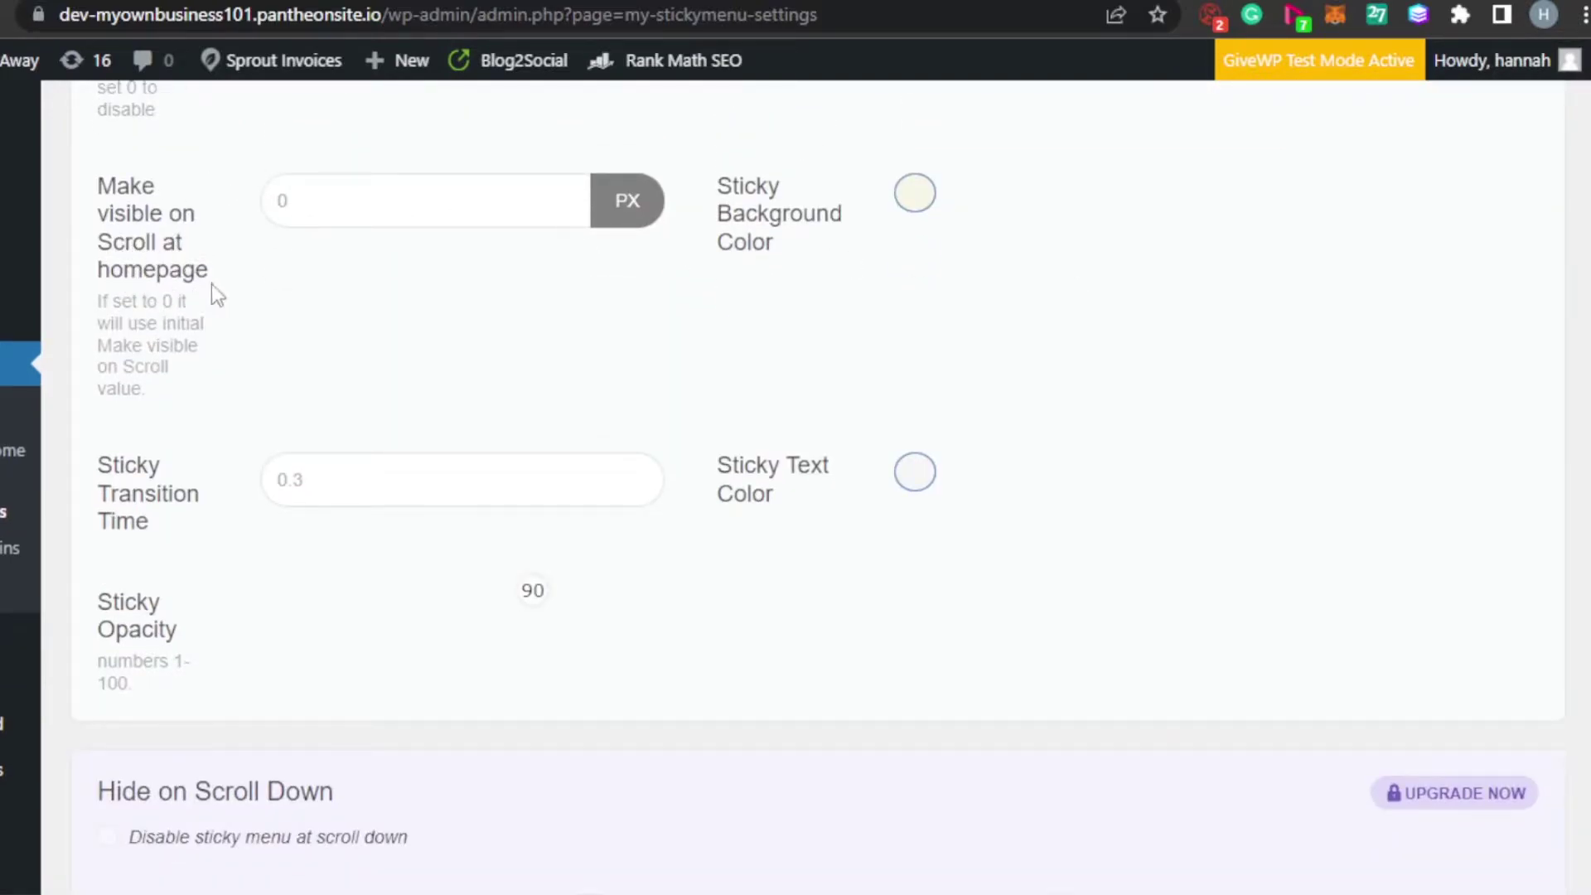
- Set Sticky Background Color to #847382 and Sticky Text Color to #282828
{"action": "left_click", "coordinate": [918, 197]}
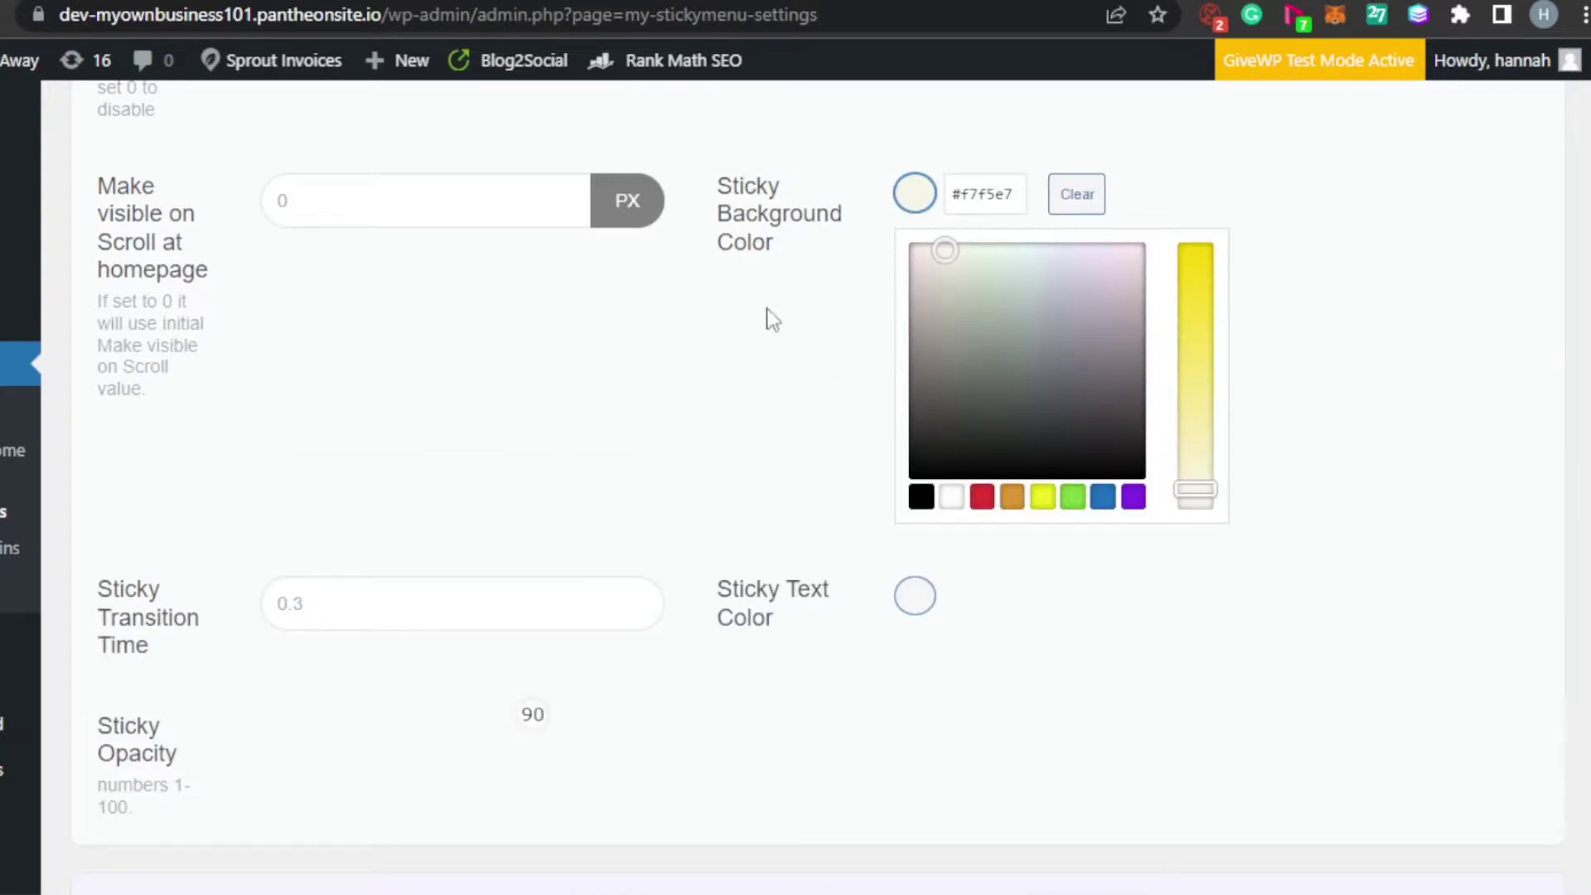
{"action": "left_click_drag", "start_coordinate": [947, 250], "coordinate": [1115, 364]}
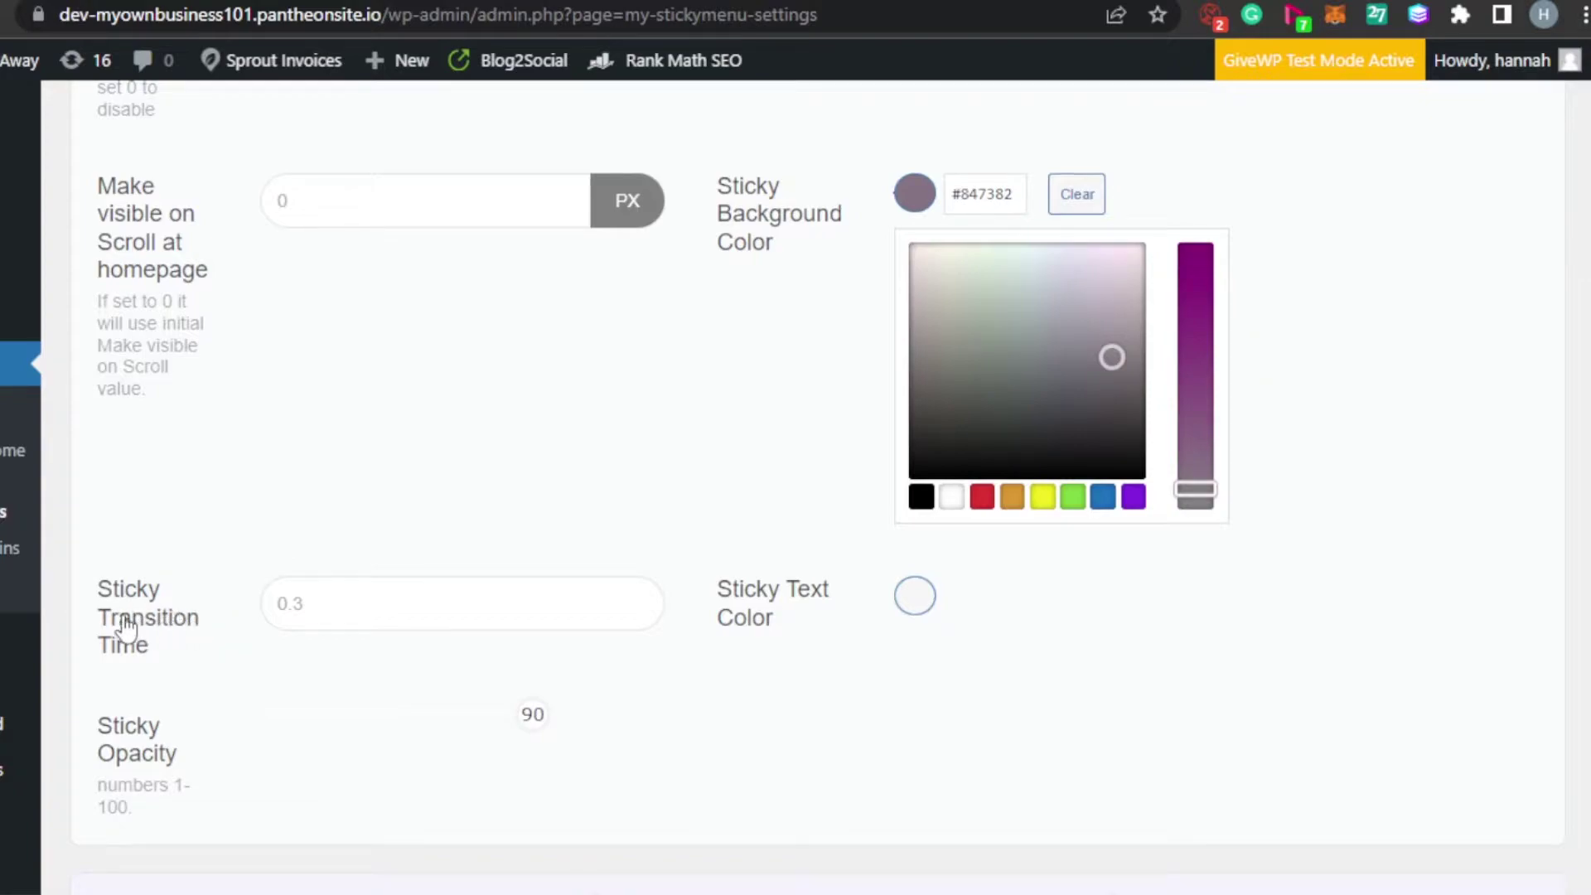
{"action": "left_click", "coordinate": [914, 594]}
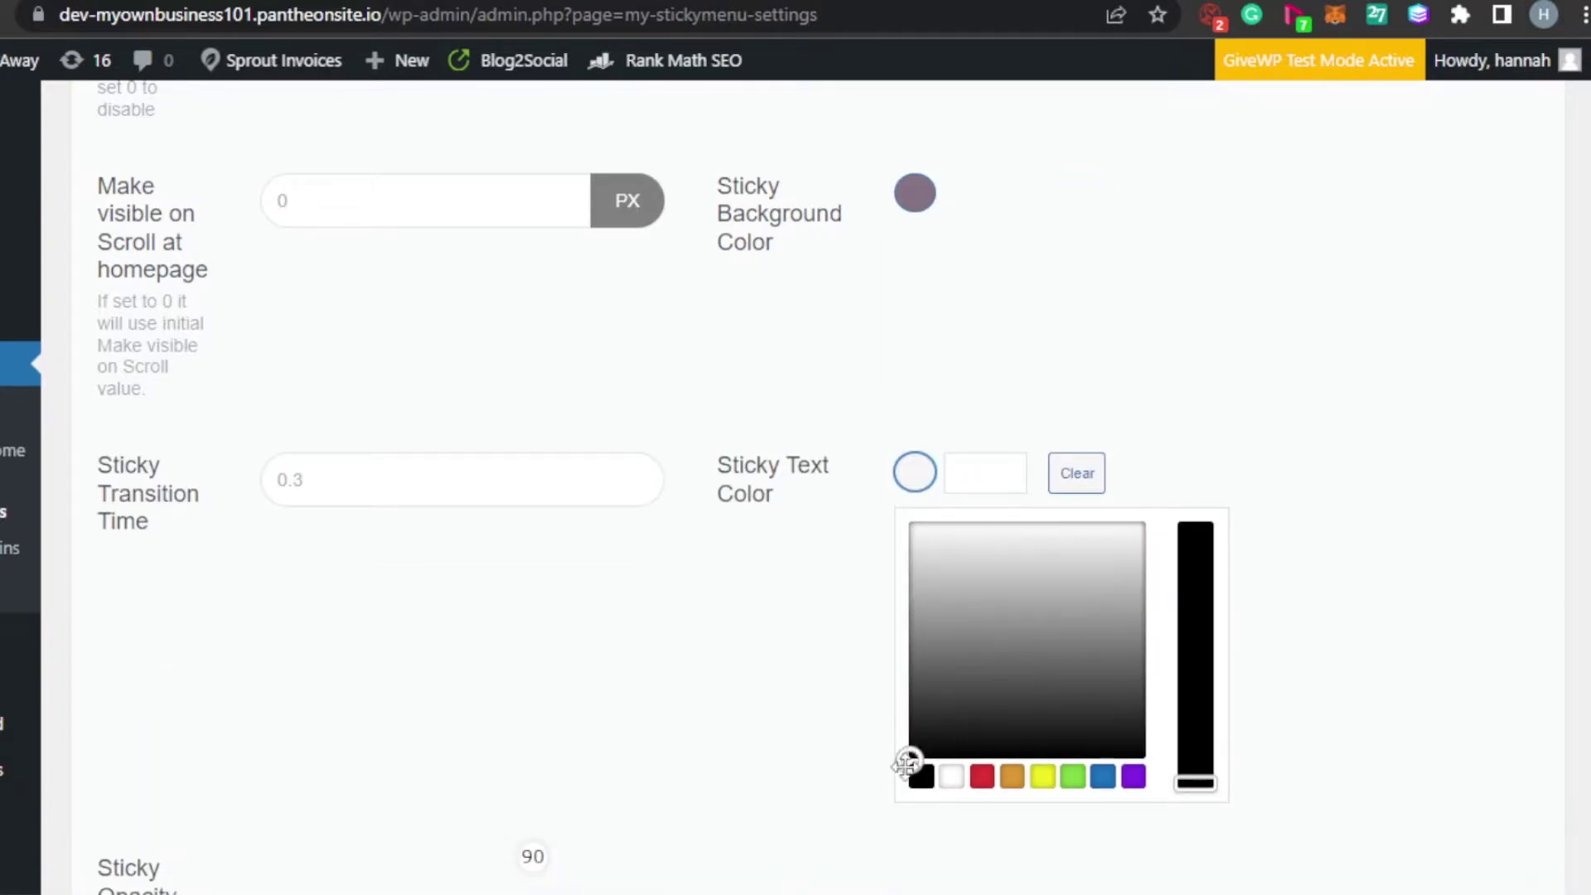
{"action": "left_click_drag", "start_coordinate": [908, 756], "coordinate": [937, 727]}
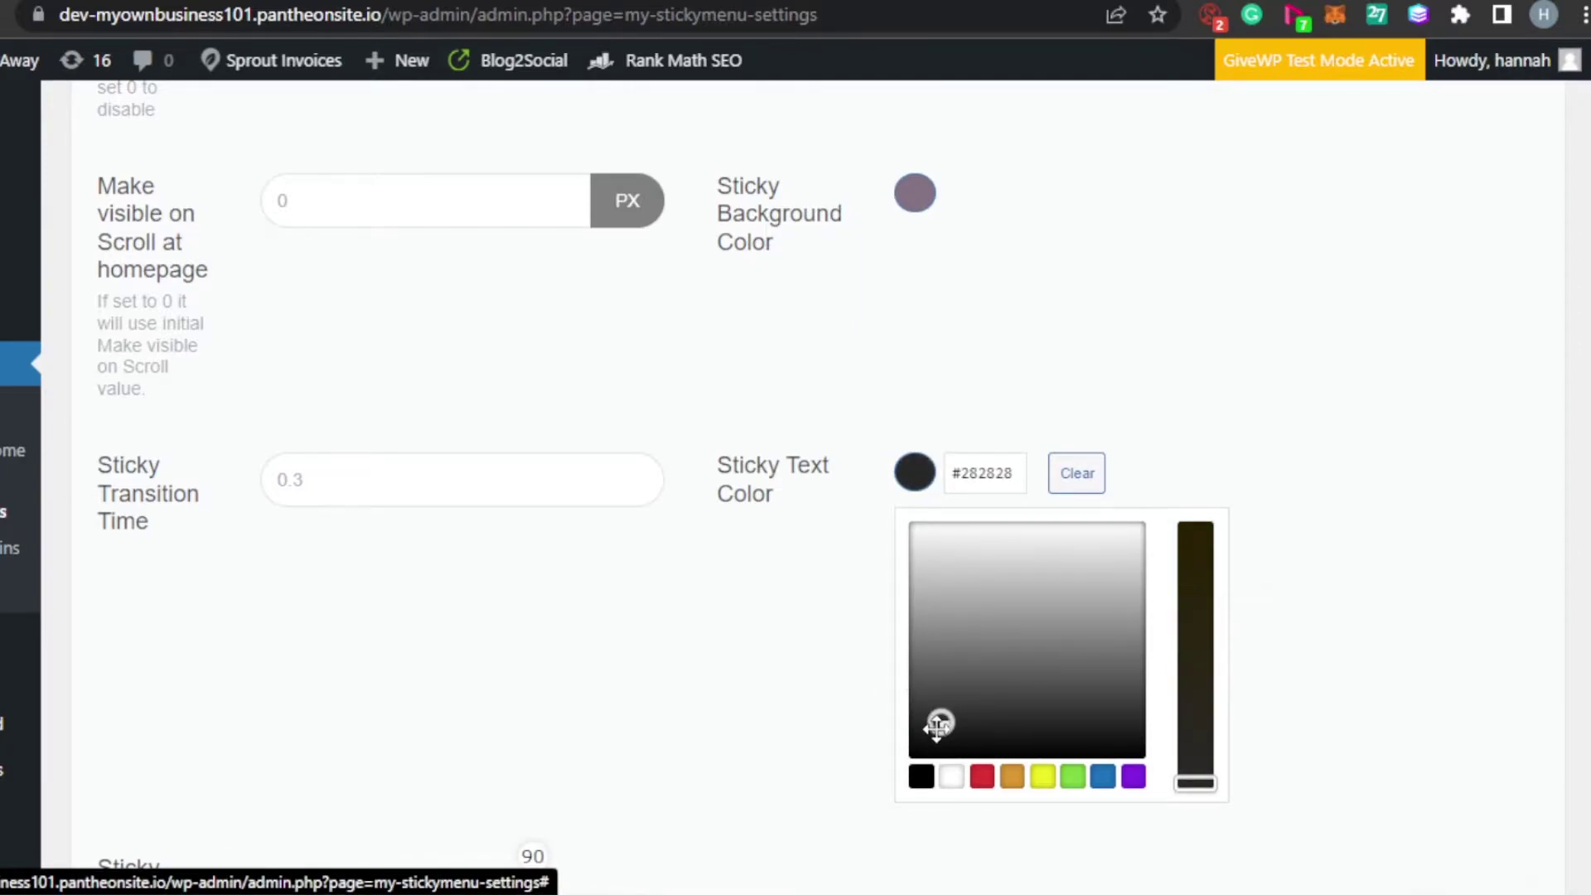
{"action": "scroll", "coordinate": [1414, 476], "scroll_direction": "down", "scroll_amount": 5}
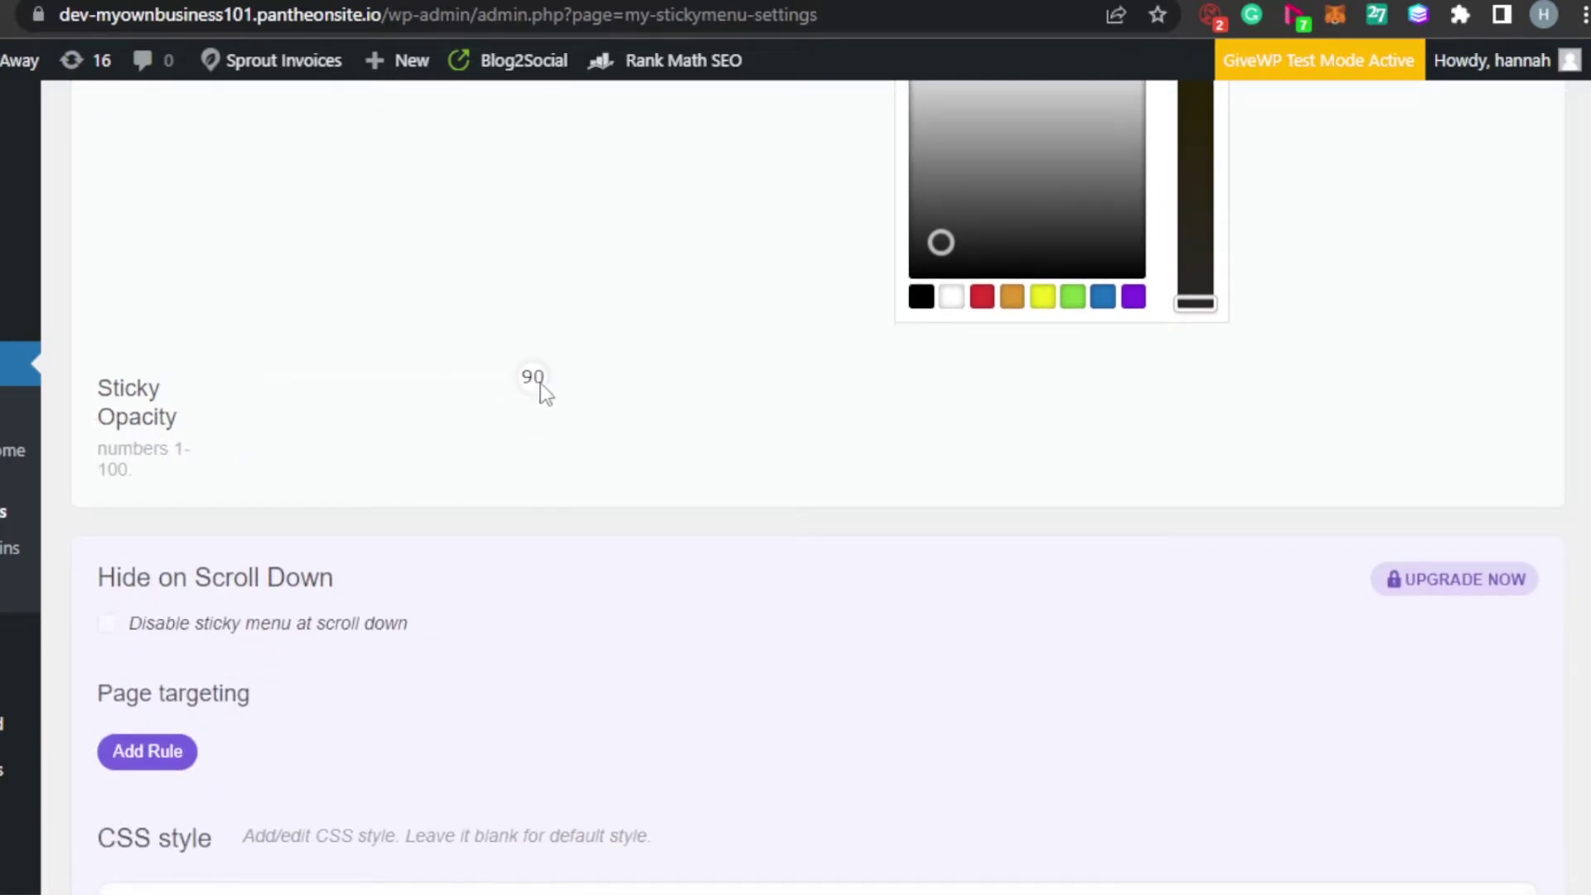
{"action": "left_click_drag", "start_coordinate": [409, 377], "coordinate": [535, 396]}
{"action": "scroll", "coordinate": [536, 396], "scroll_direction": "down", "scroll_amount": 5}
{"action": "scroll", "coordinate": [817, 485], "scroll_direction": "down", "scroll_amount": 1}
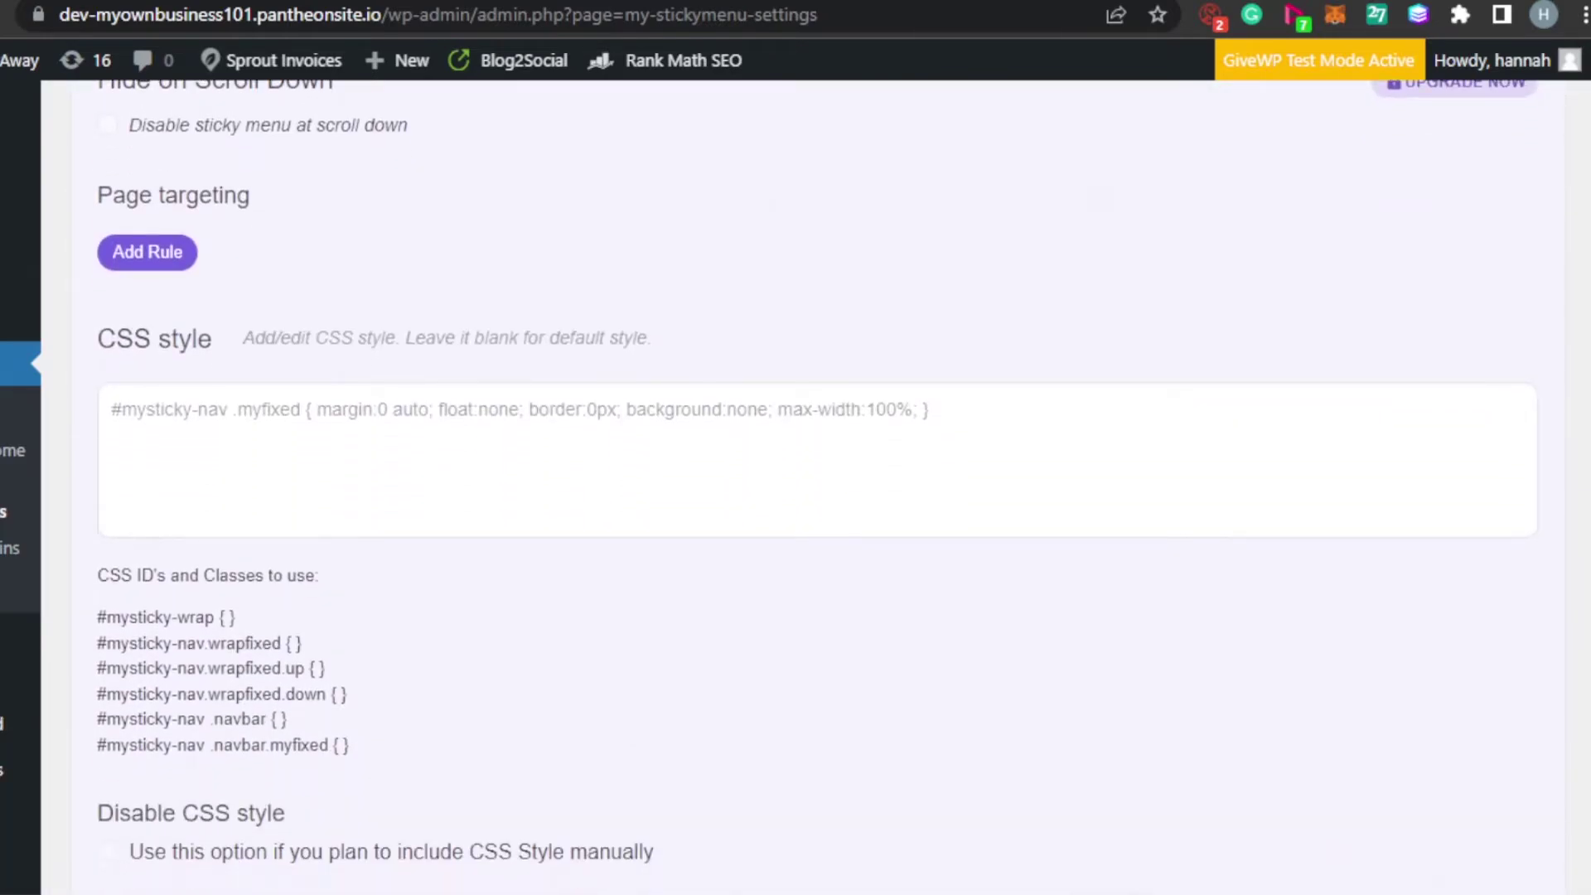
{"action": "scroll", "coordinate": [818, 485], "scroll_direction": "up", "scroll_amount": 2}
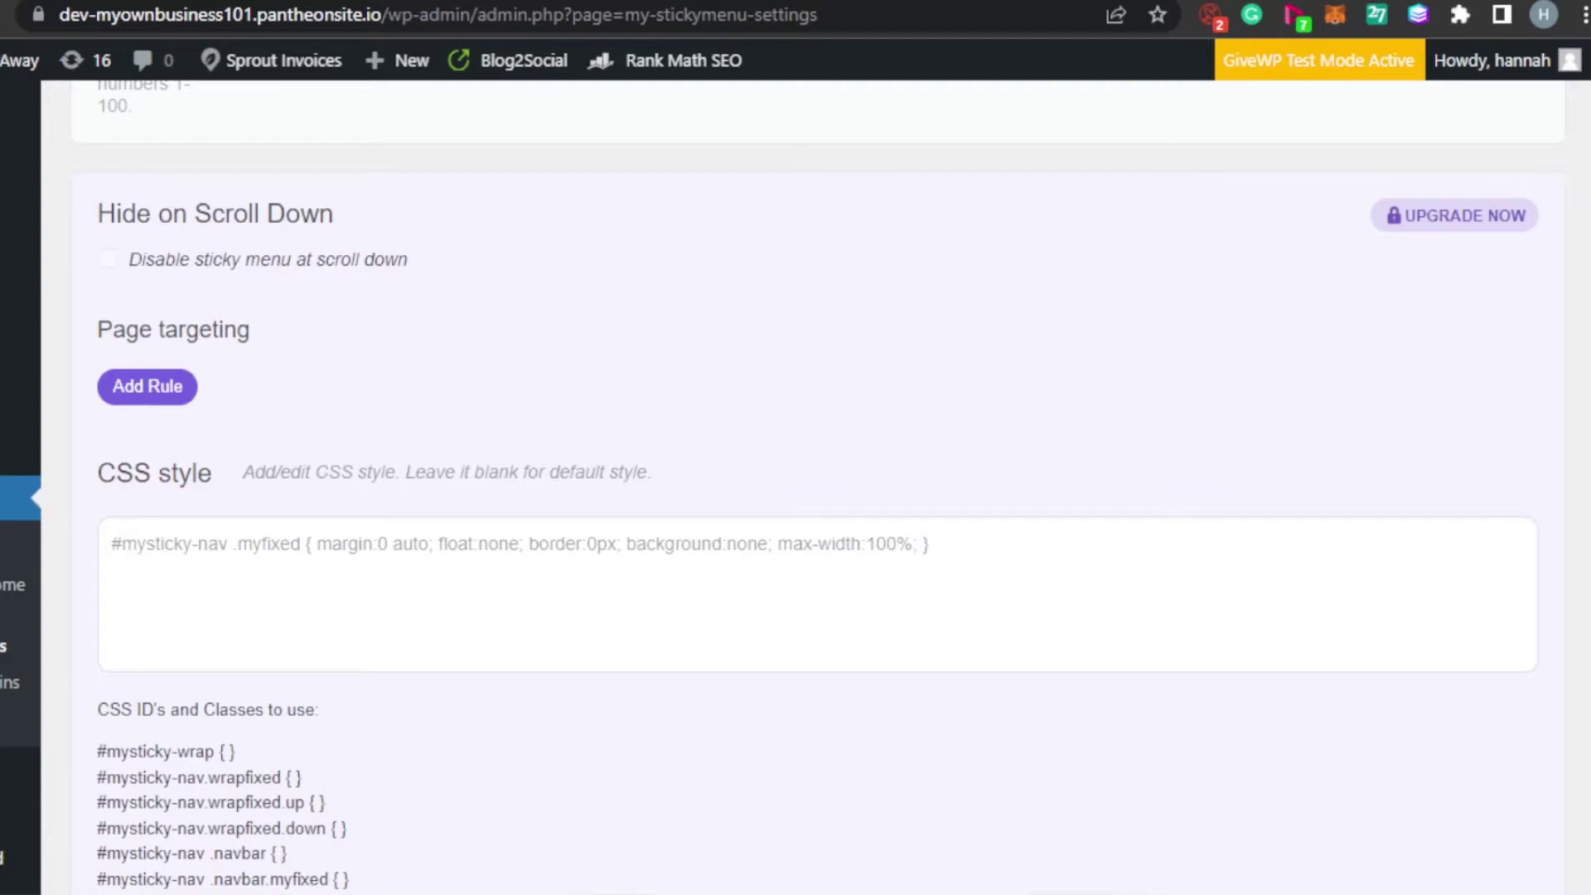
{"action": "scroll", "coordinate": [777, 354], "scroll_direction": "down", "scroll_amount": 3}
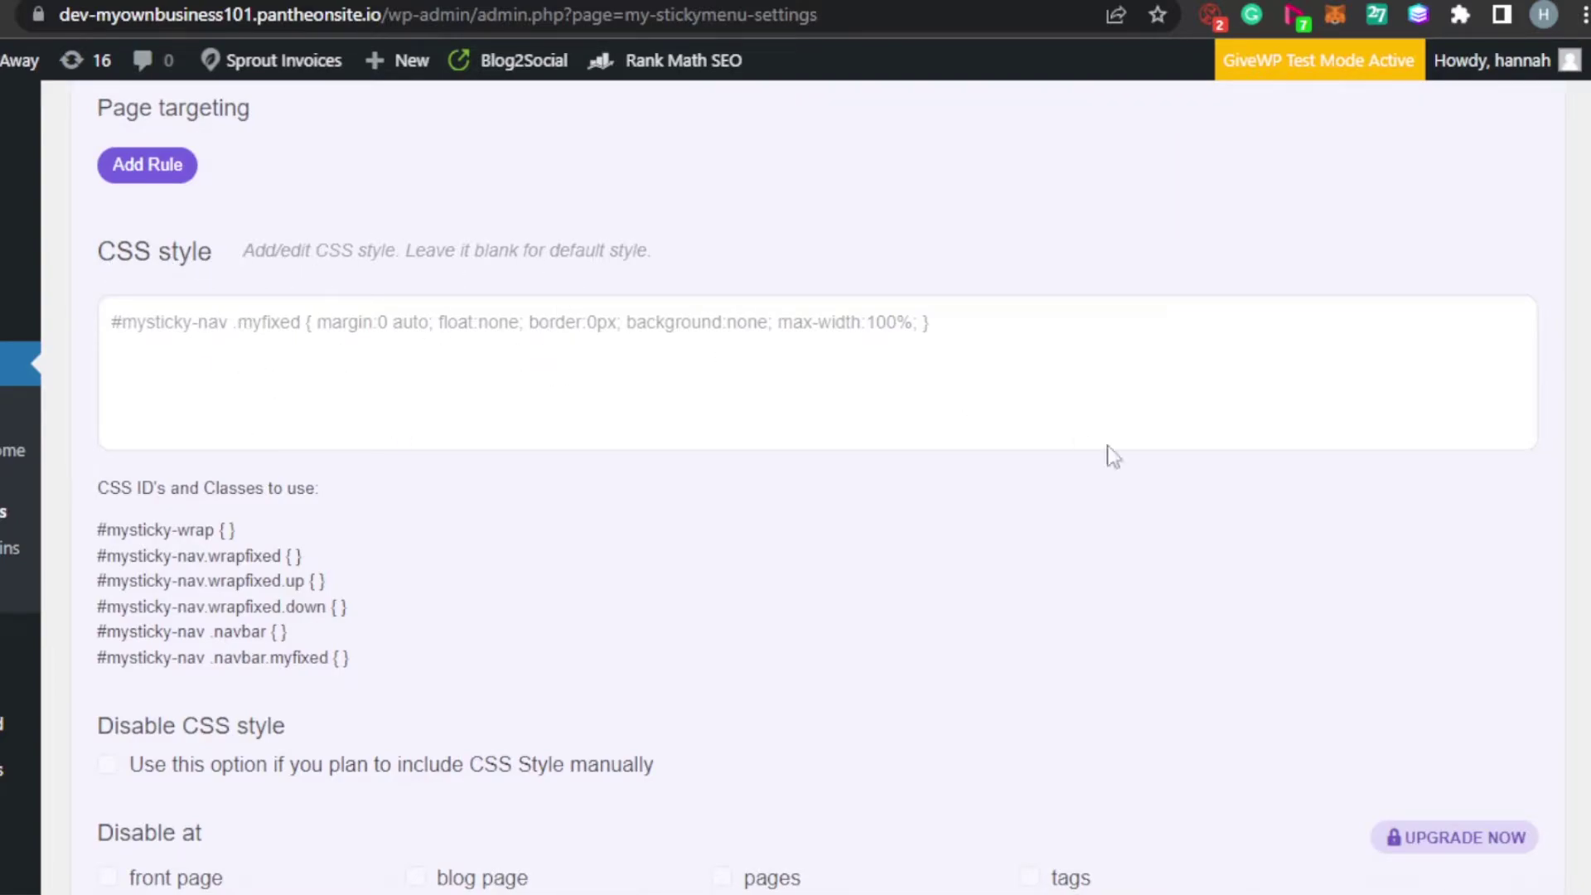
{"action": "scroll", "coordinate": [503, 419], "scroll_direction": "down", "scroll_amount": 3}
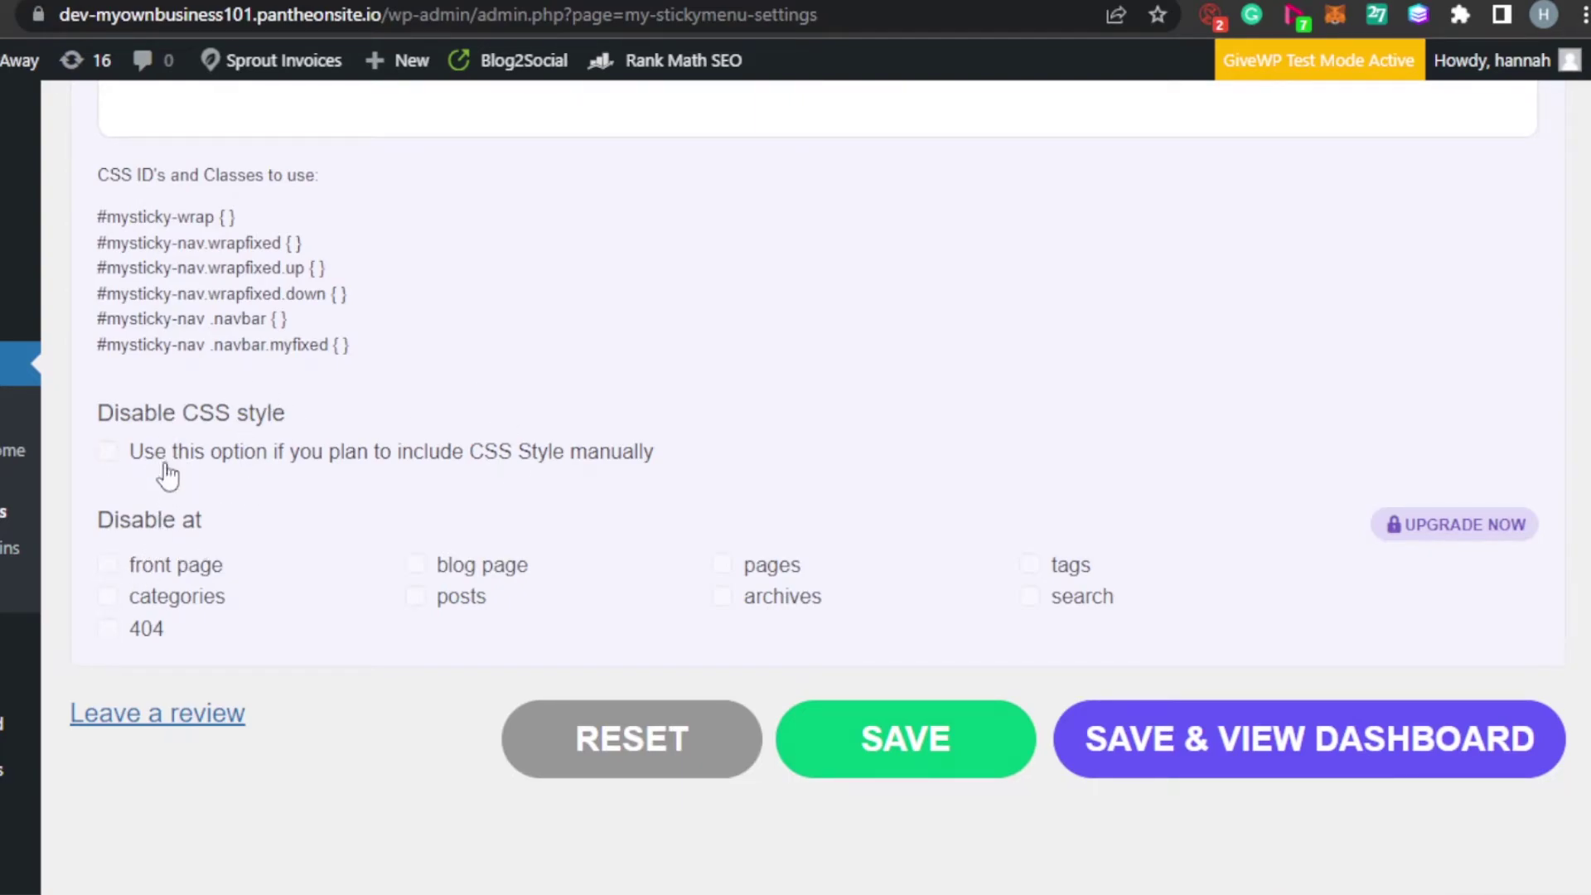
{"action": "scroll", "coordinate": [796, 487], "scroll_direction": "up", "scroll_amount": 15}
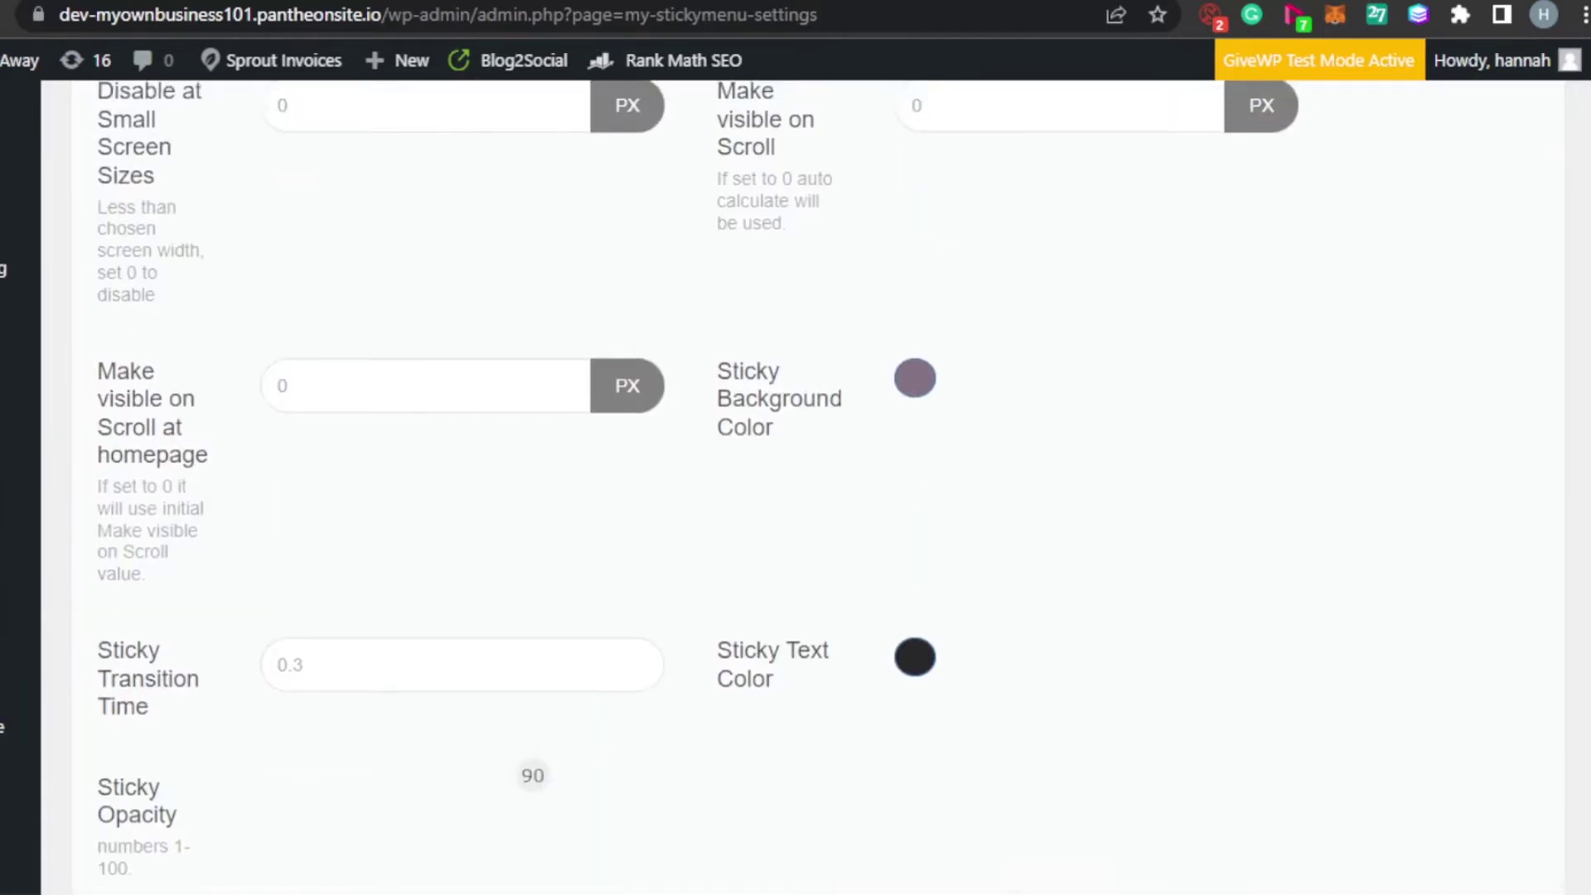
{"action": "scroll", "coordinate": [795, 487], "scroll_direction": "down", "scroll_amount": 5}
{"action": "scroll", "coordinate": [796, 487], "scroll_direction": "down", "scroll_amount": 5}
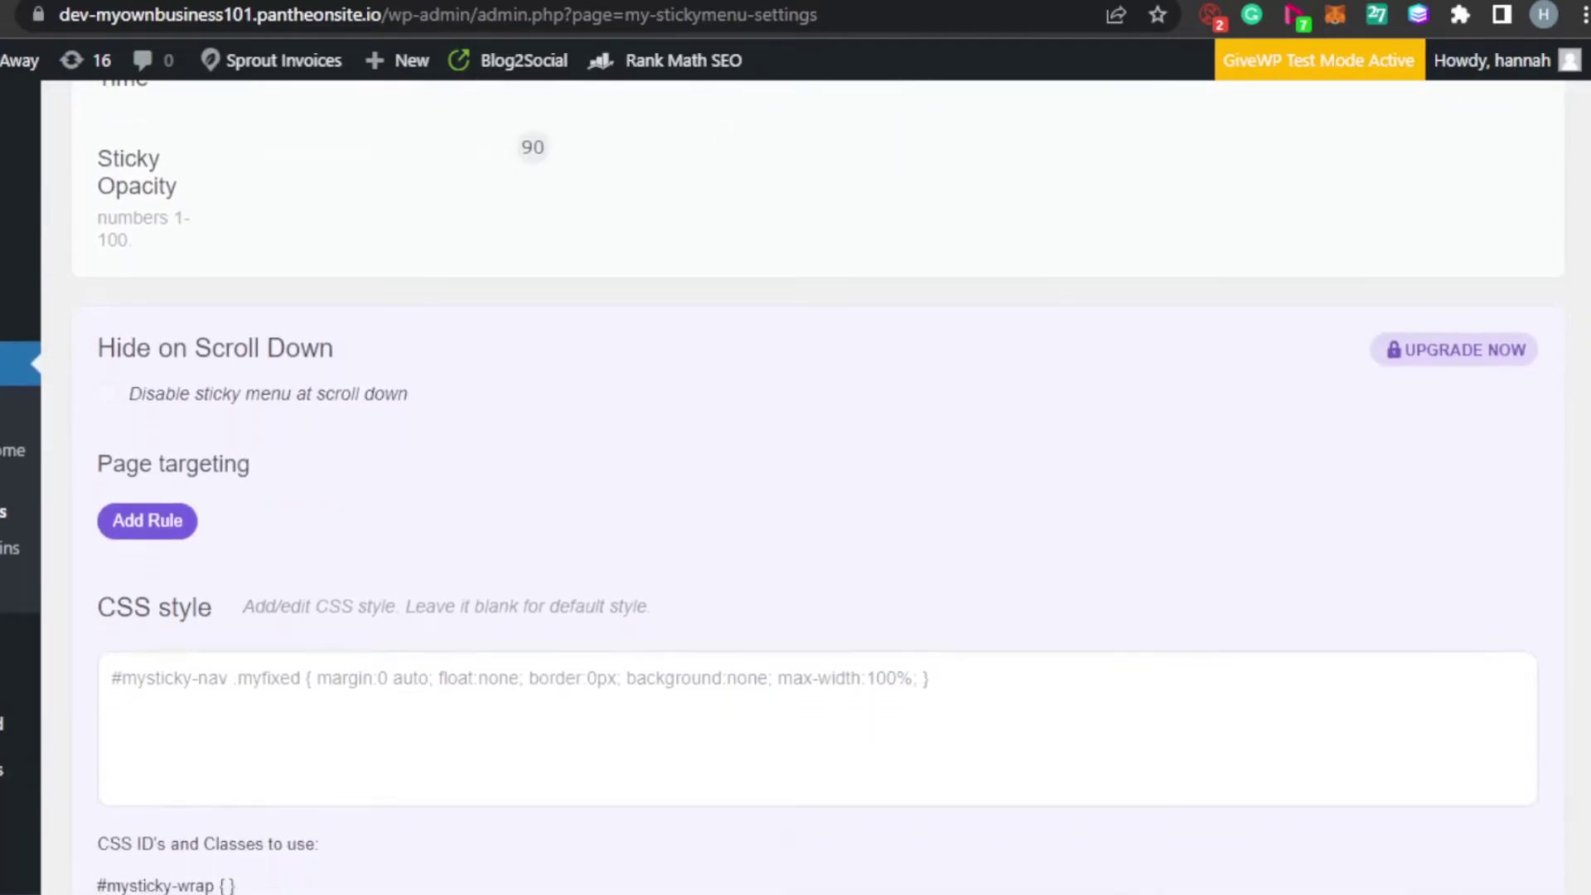
{"action": "scroll", "coordinate": [795, 487], "scroll_direction": "up", "scroll_amount": 10}
{"action": "scroll", "coordinate": [795, 487], "scroll_direction": "down", "scroll_amount": 10}
{"action": "scroll", "coordinate": [796, 488], "scroll_direction": "down", "scroll_amount": 8}
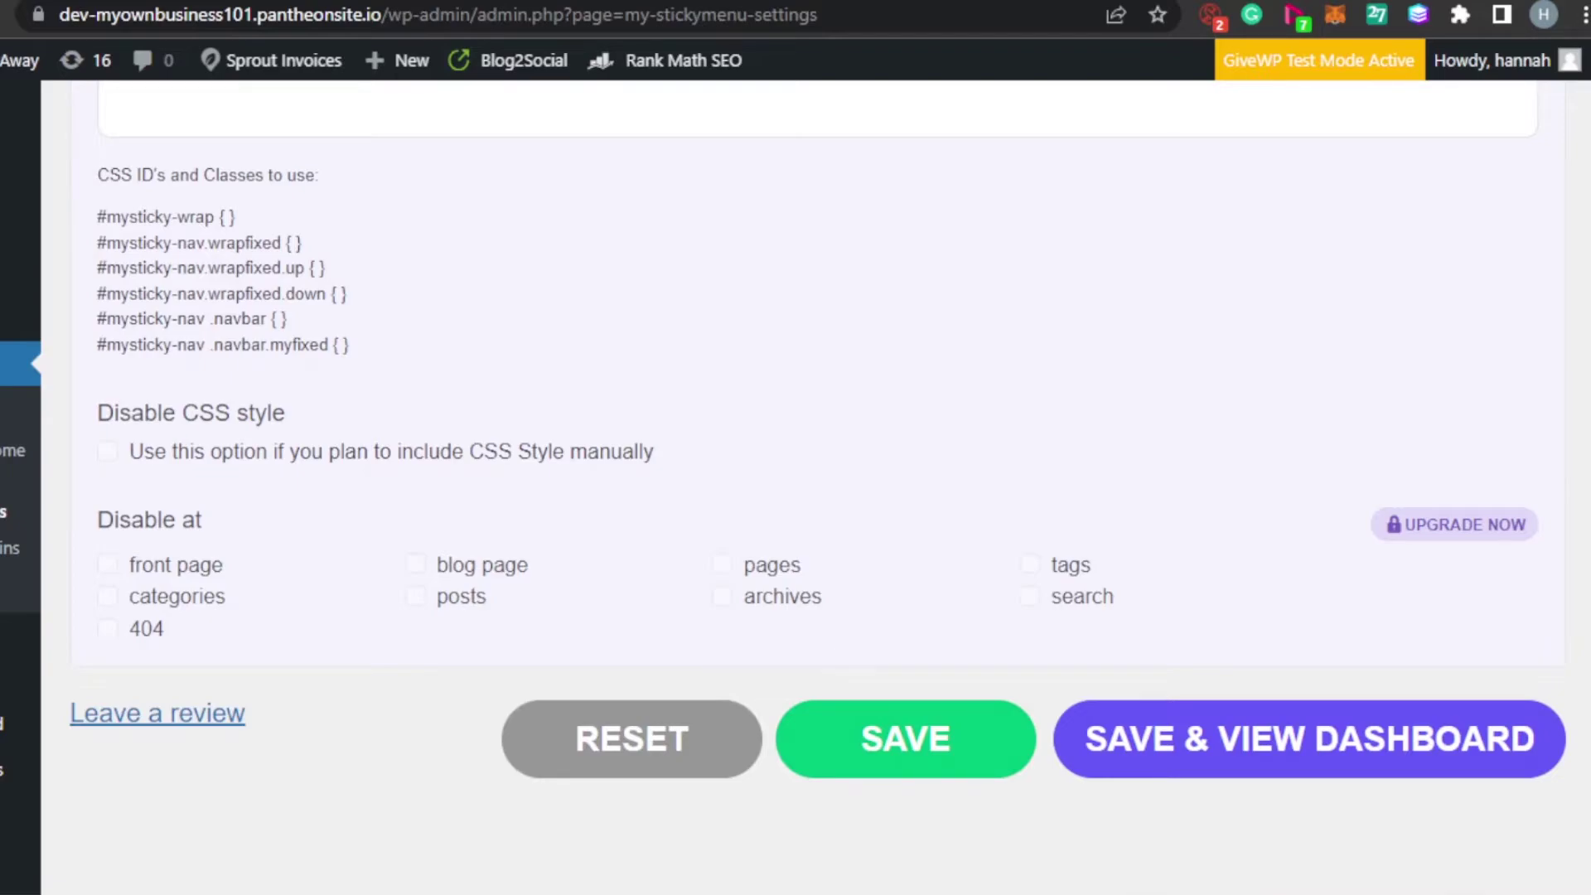
{"action": "scroll", "coordinate": [795, 488], "scroll_direction": "up", "scroll_amount": 20}
{"action": "scroll", "coordinate": [796, 488], "scroll_direction": "down", "scroll_amount": 10}
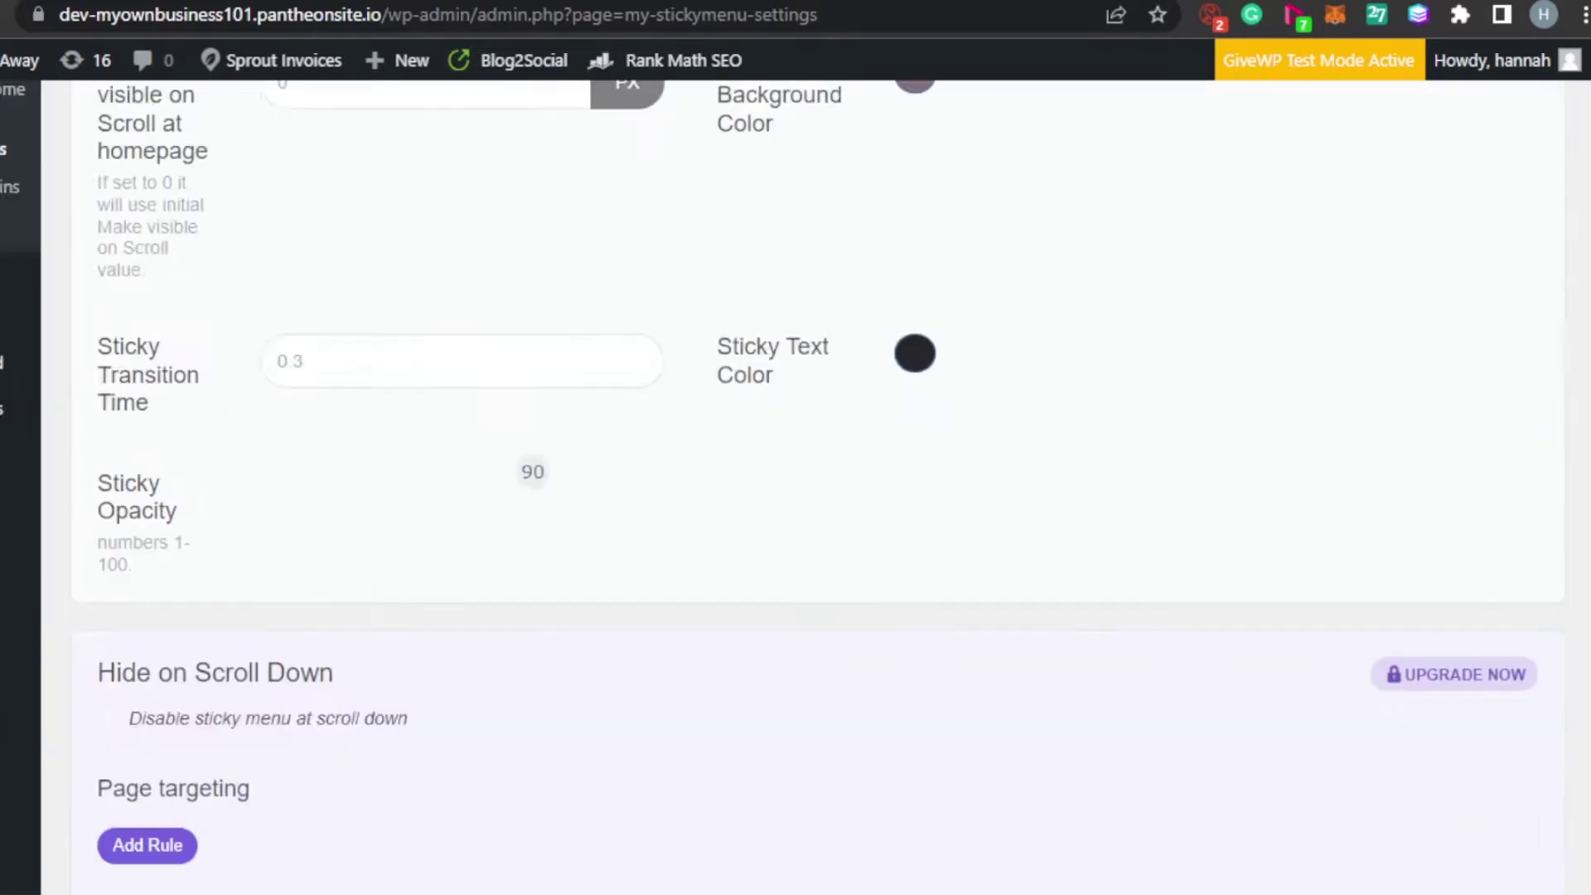
{"action": "scroll", "coordinate": [613, 684], "scroll_direction": "down", "scroll_amount": 10}
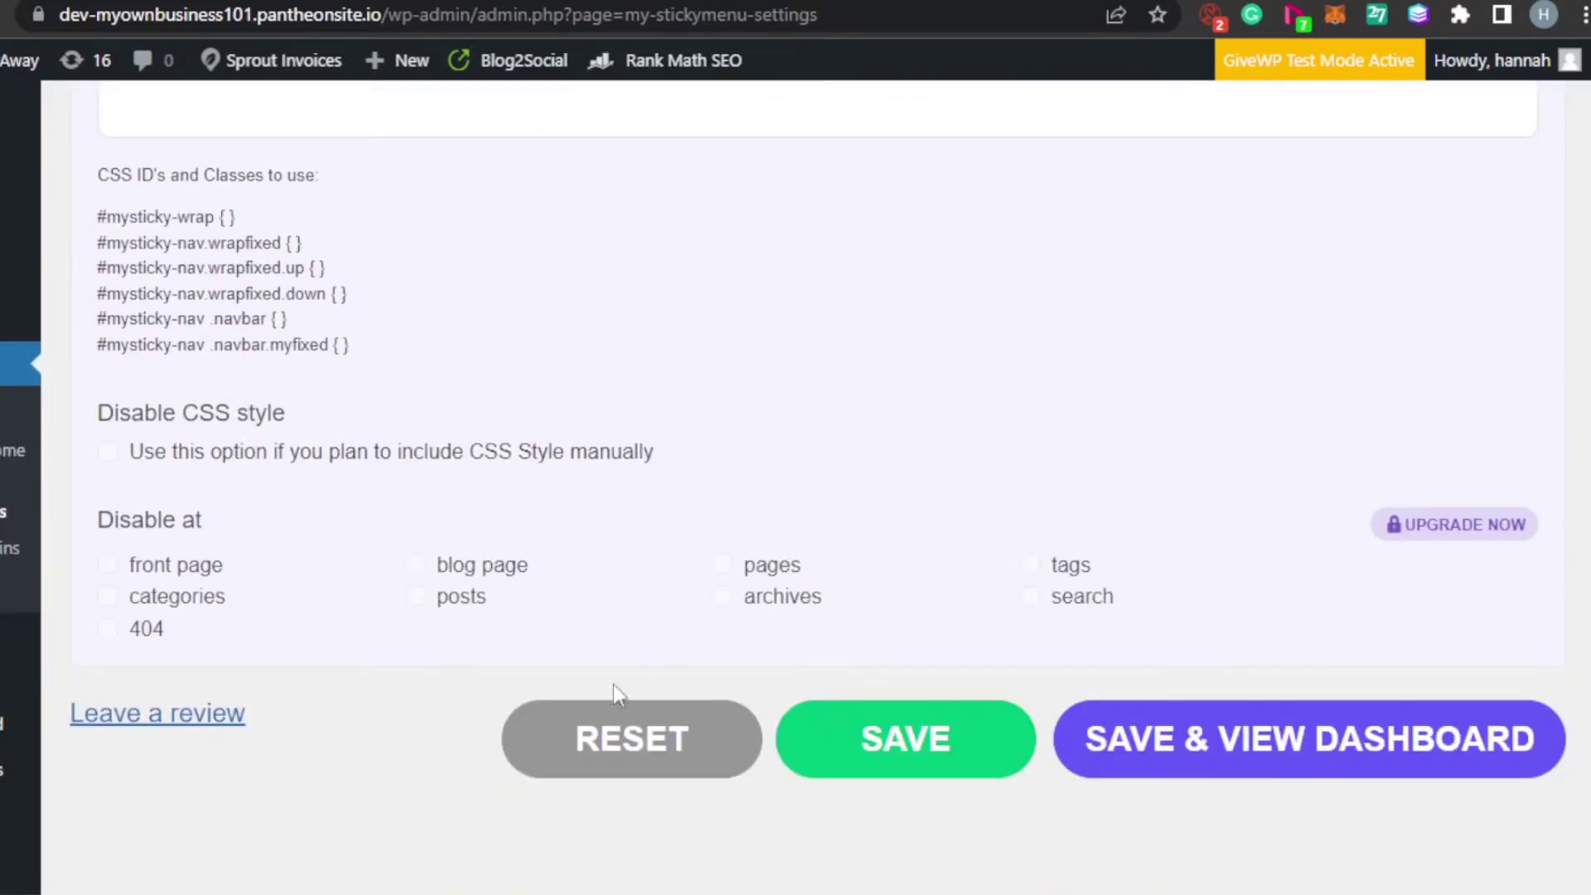
- Save with 'Save & Turn on Sticky Menu' and go back to the plugin dashboard
{"action": "left_click", "coordinate": [893, 744]}
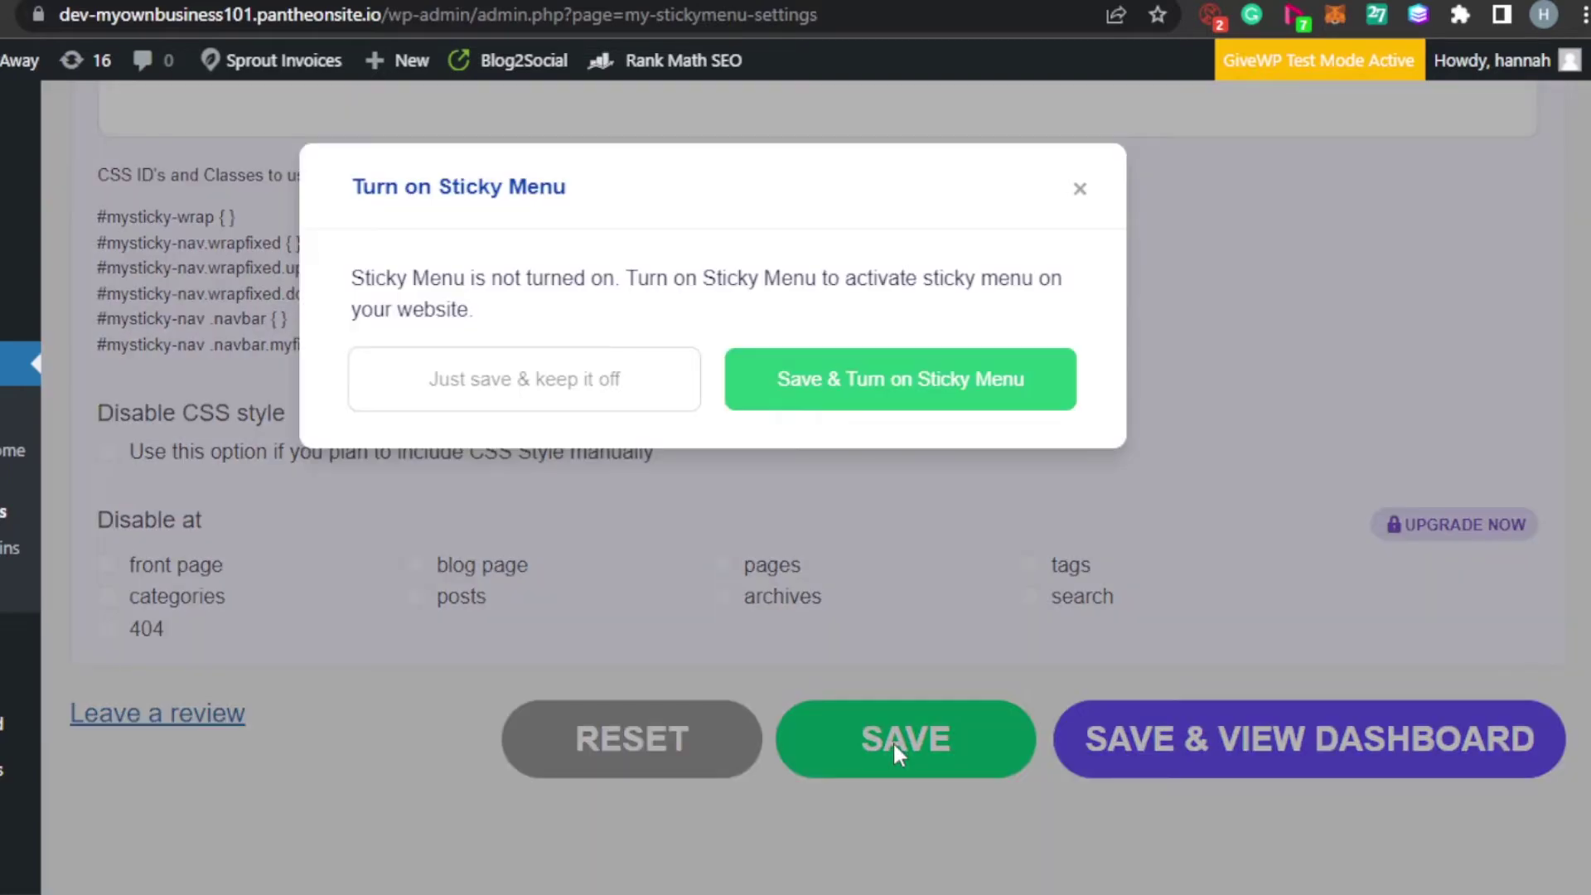
{"action": "left_click", "coordinate": [794, 373]}
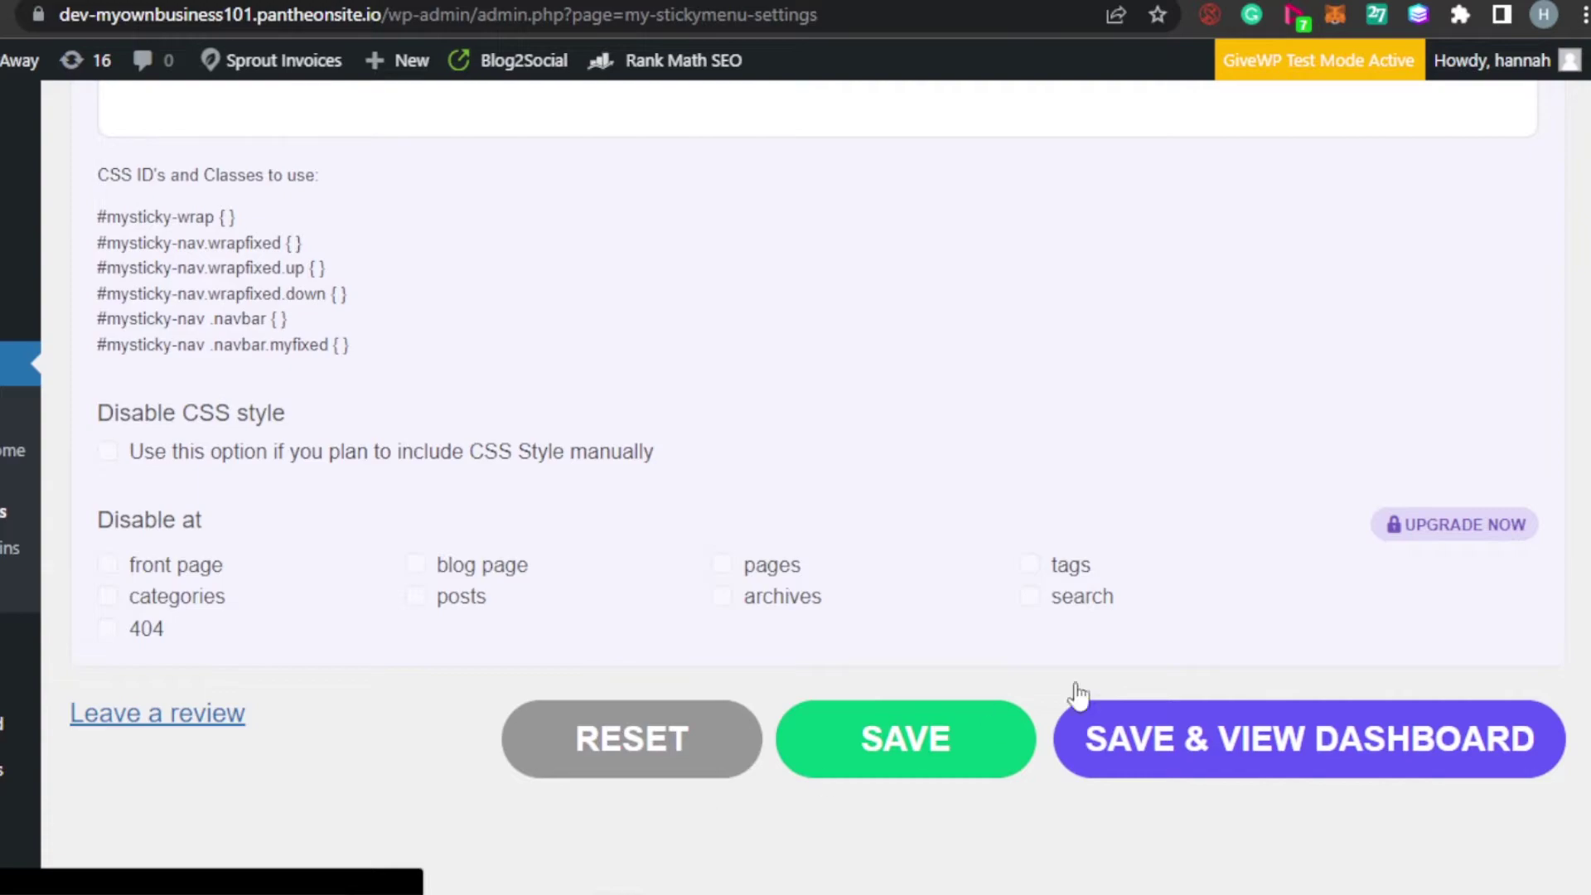
{"action": "left_click", "coordinate": [1202, 758]}
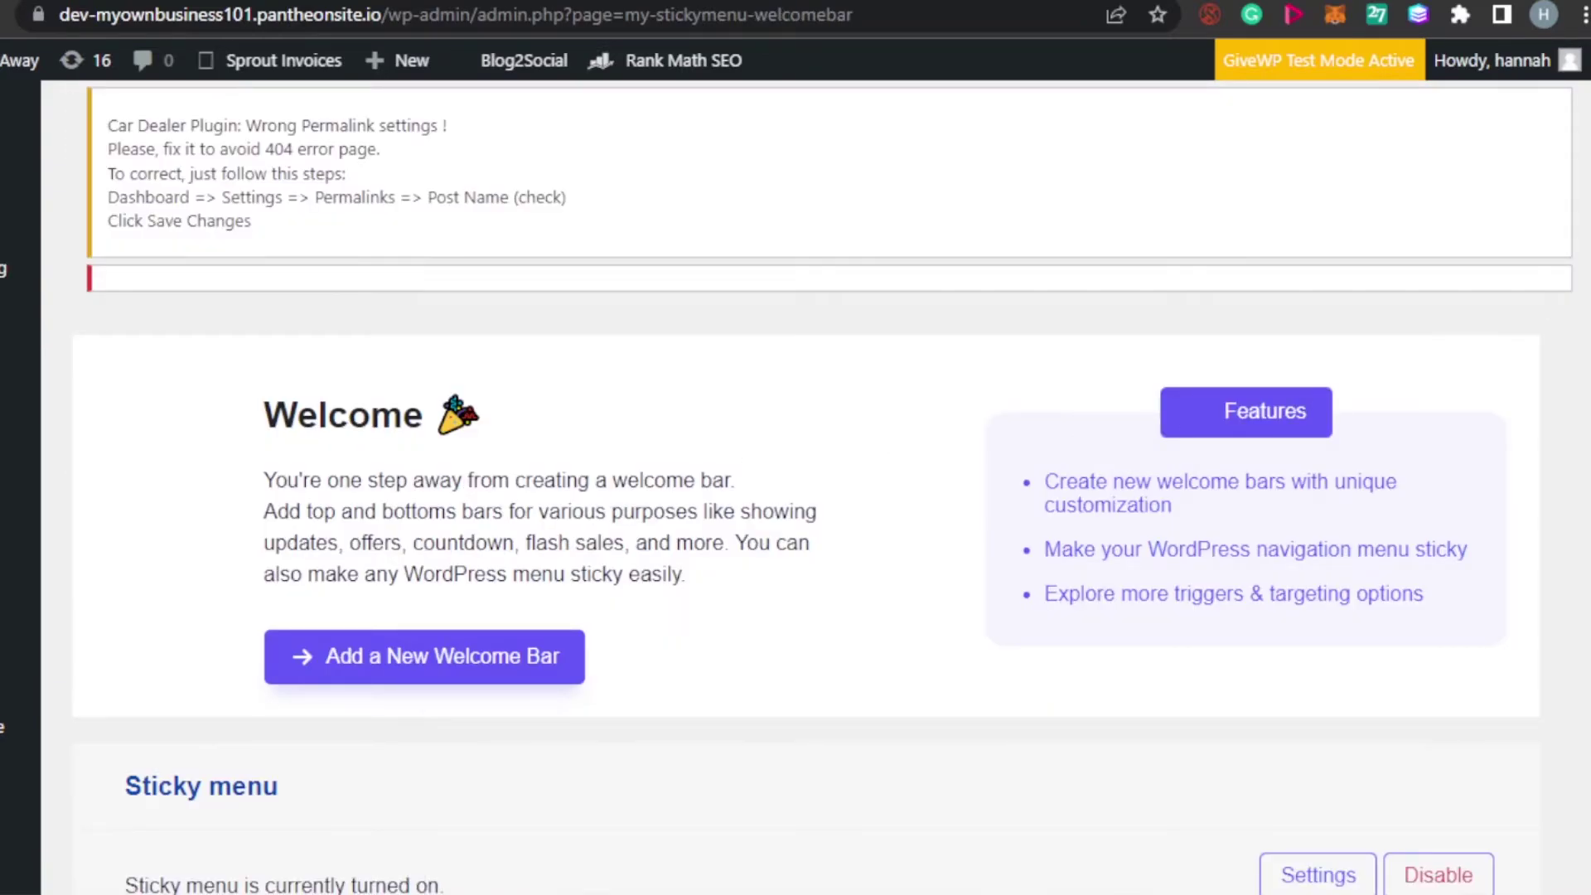
- Check on the myStickymenu dashboard that the sticky menu is now active
{"action": "scroll", "coordinate": [613, 507], "scroll_direction": "down", "scroll_amount": 9}
{"action": "scroll", "coordinate": [796, 487], "scroll_direction": "up", "scroll_amount": 9}
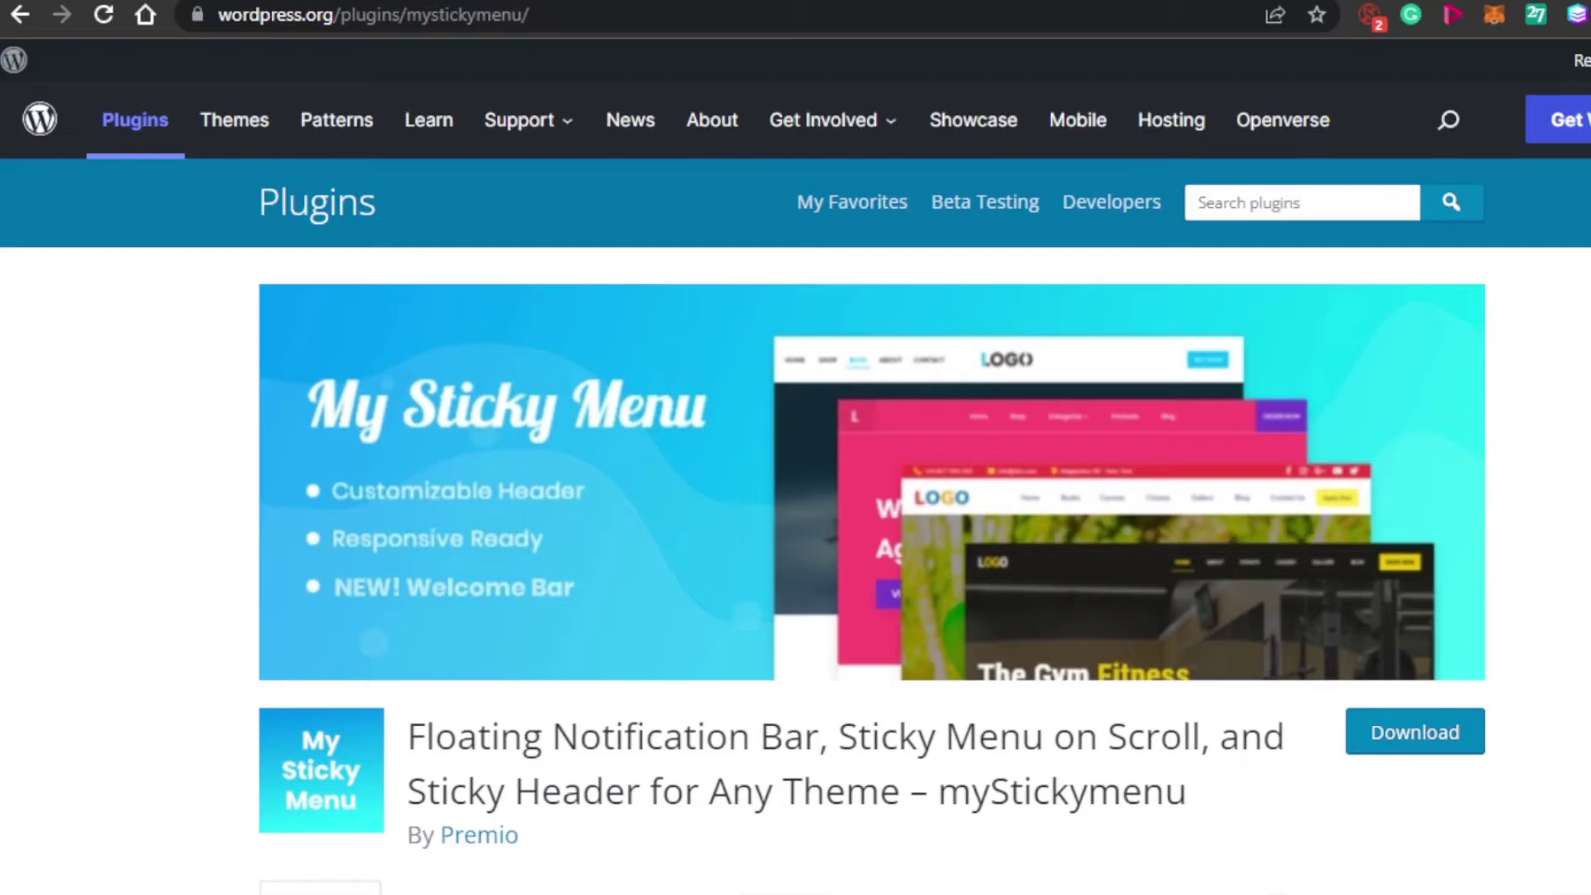
{"action": "scroll", "coordinate": [646, 554], "scroll_direction": "down", "scroll_amount": 15}
{"action": "scroll", "coordinate": [654, 526], "scroll_direction": "down", "scroll_amount": 15}
{"action": "scroll", "coordinate": [654, 526], "scroll_direction": "up", "scroll_amount": 10}
{"action": "scroll", "coordinate": [655, 526], "scroll_direction": "down", "scroll_amount": 5}
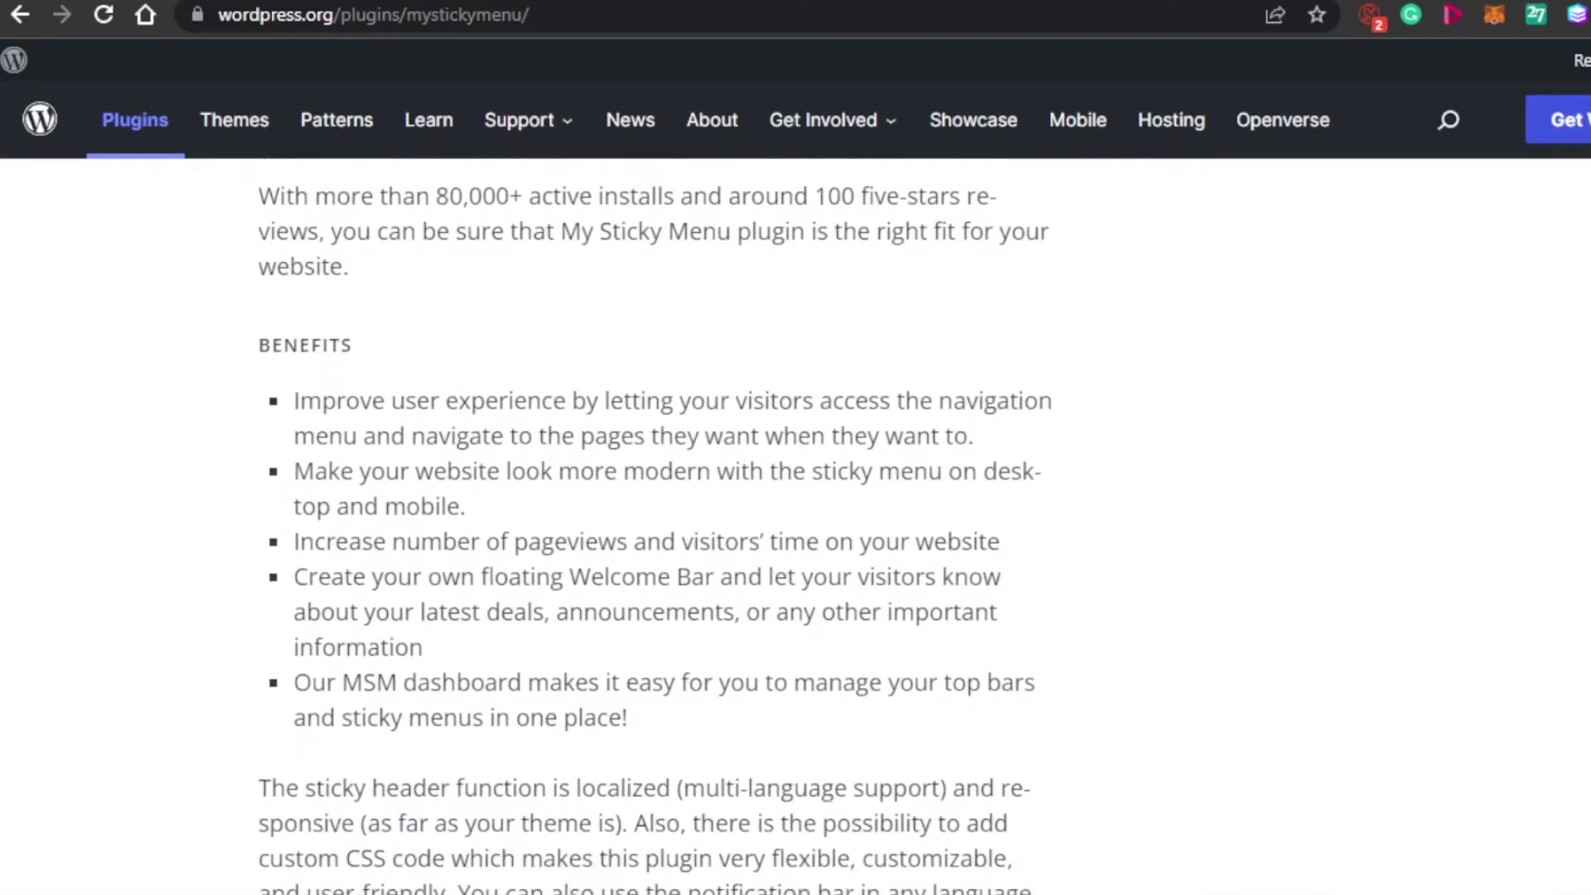
{"action": "scroll", "coordinate": [655, 526], "scroll_direction": "down", "scroll_amount": 1}
{"action": "scroll", "coordinate": [654, 526], "scroll_direction": "up", "scroll_amount": 15}
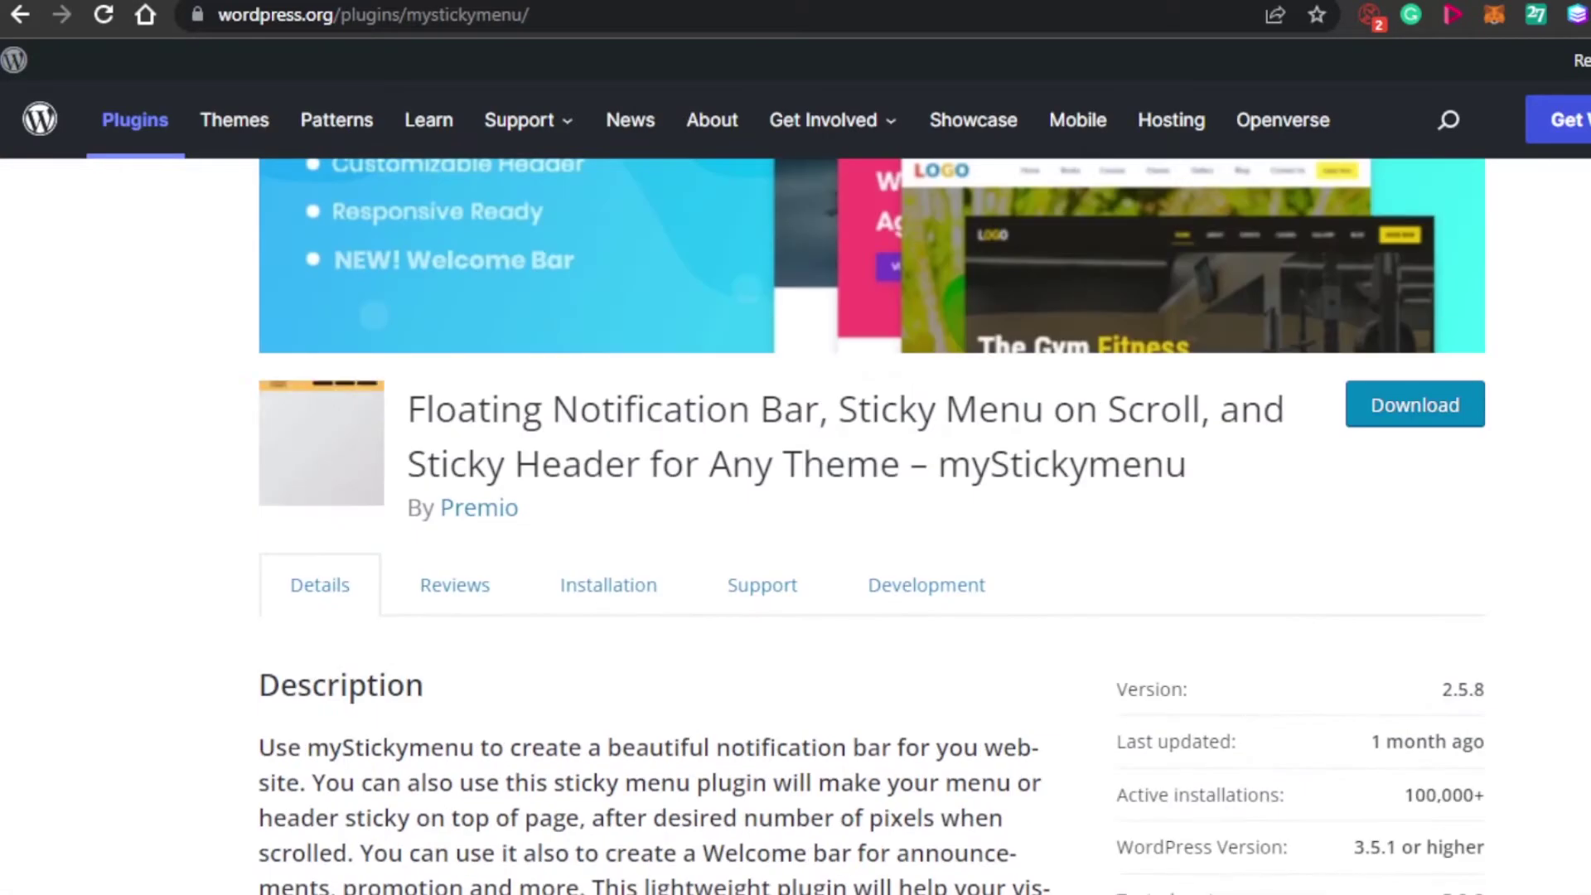
{"action": "scroll", "coordinate": [654, 526], "scroll_direction": "down", "scroll_amount": 3}
{"action": "scroll", "coordinate": [623, 305], "scroll_direction": "up", "scroll_amount": 3}
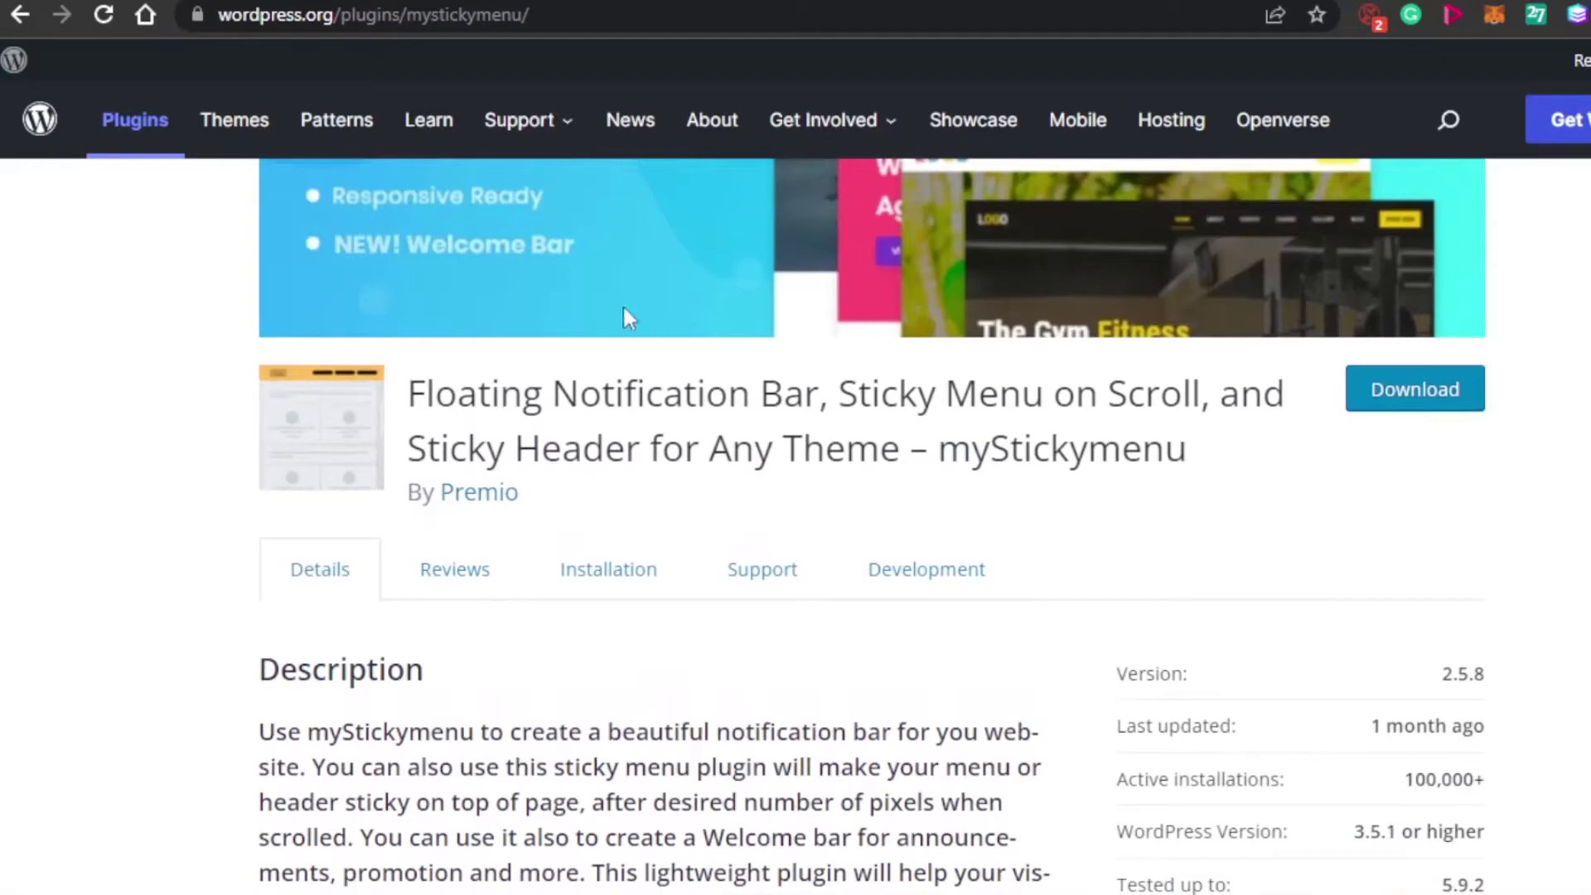
{"action": "scroll", "coordinate": [306, 396], "scroll_direction": "down", "scroll_amount": 15}
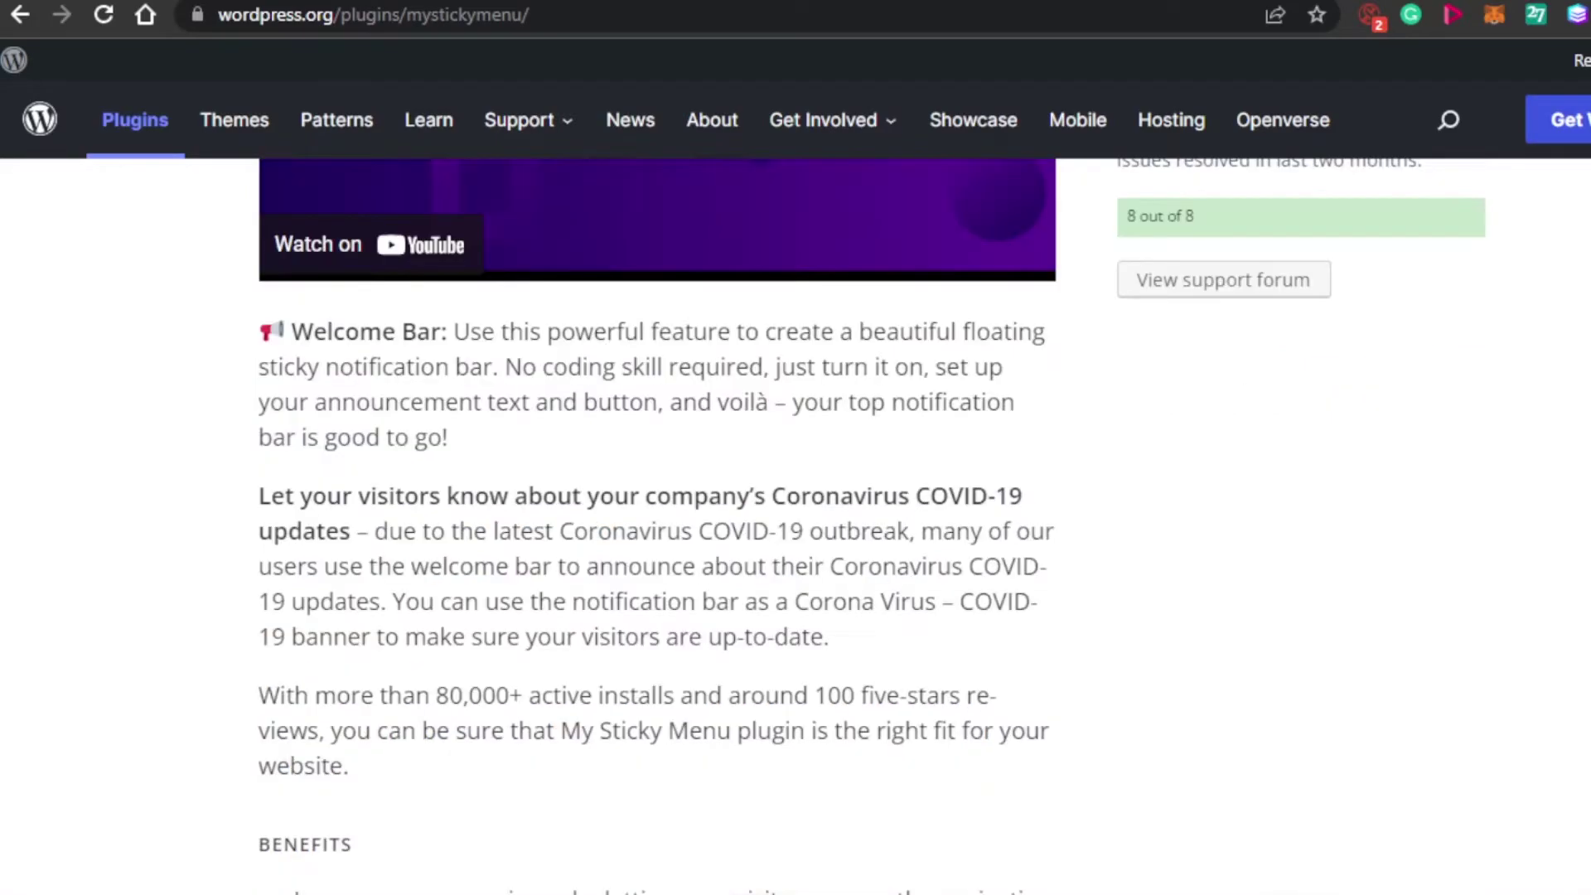
{"action": "scroll", "coordinate": [655, 522], "scroll_direction": "down", "scroll_amount": 3}
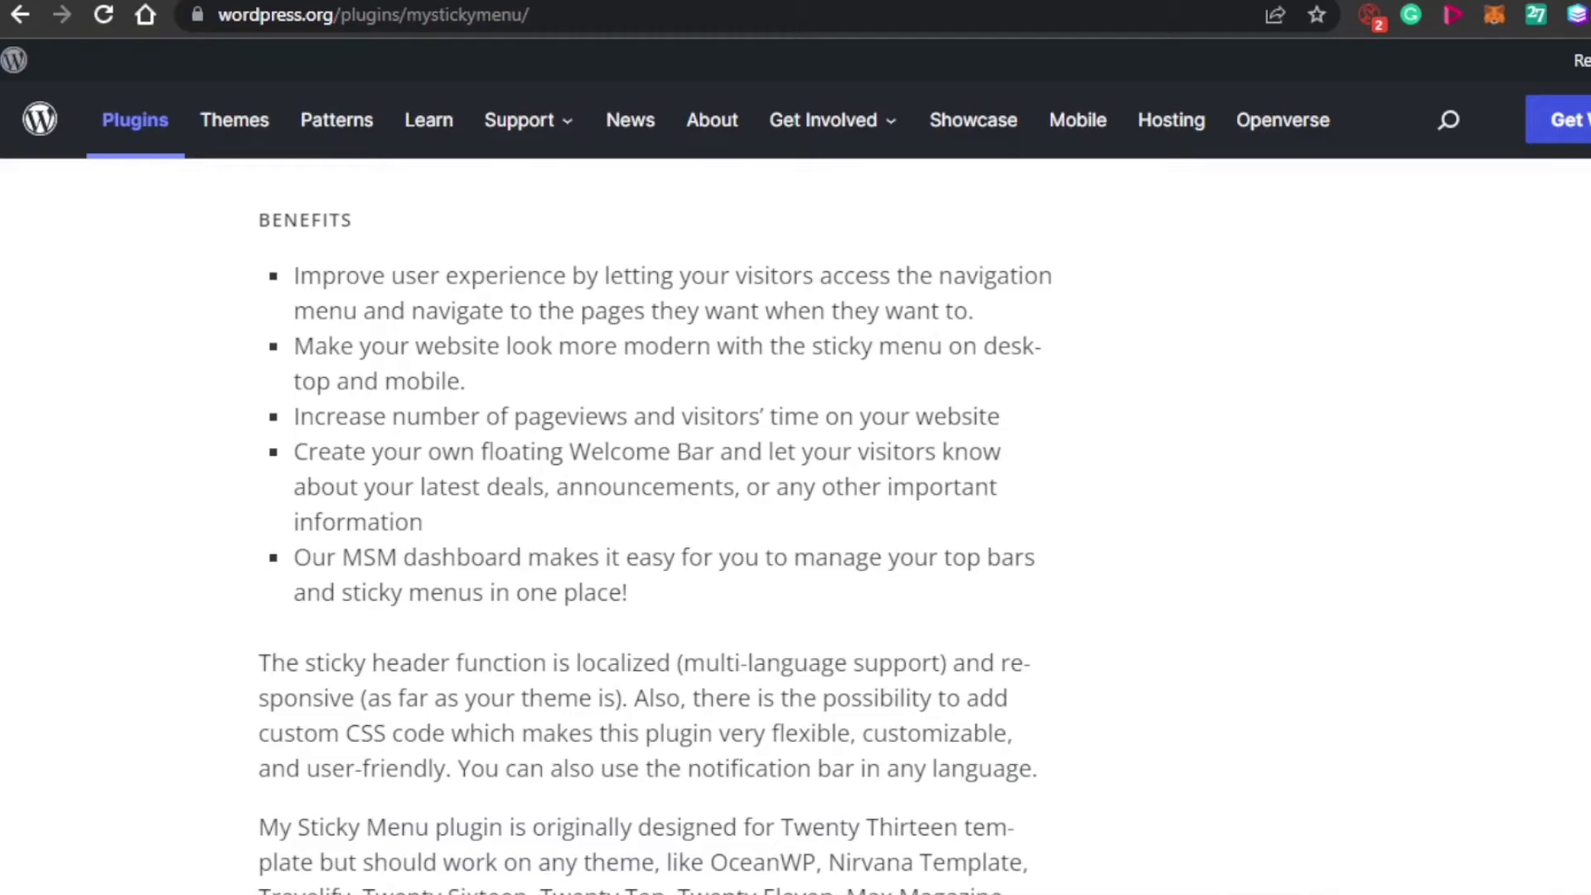
{"action": "scroll", "coordinate": [655, 526], "scroll_direction": "up", "scroll_amount": 3}
{"action": "scroll", "coordinate": [655, 527], "scroll_direction": "up", "scroll_amount": 1}
{"action": "scroll", "coordinate": [654, 526], "scroll_direction": "up", "scroll_amount": 10}
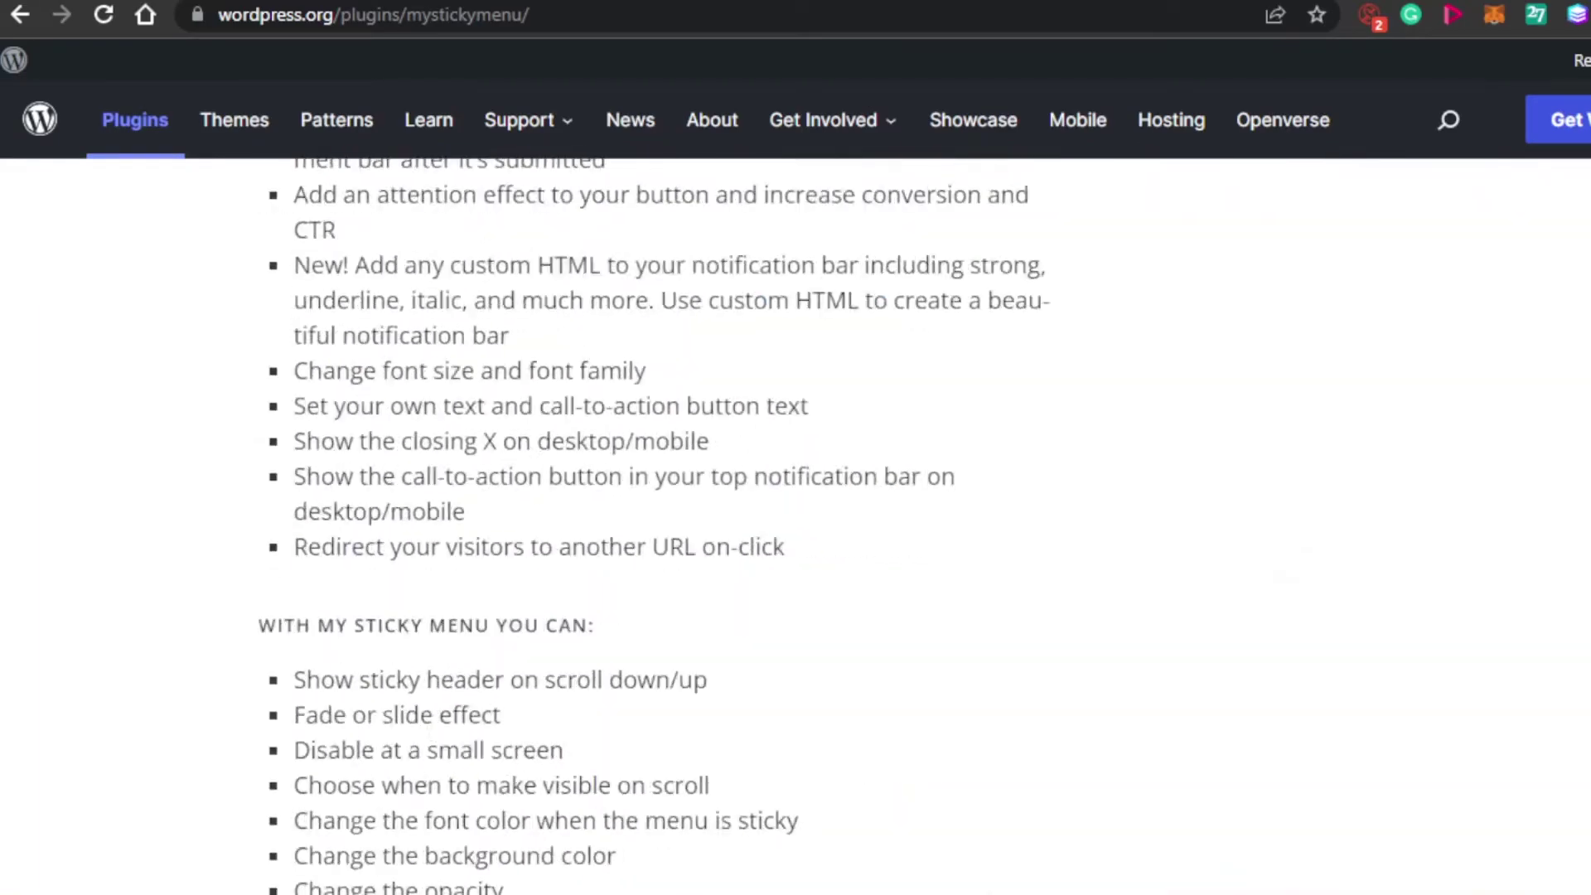
{"action": "scroll", "coordinate": [654, 526], "scroll_direction": "down", "scroll_amount": 15}
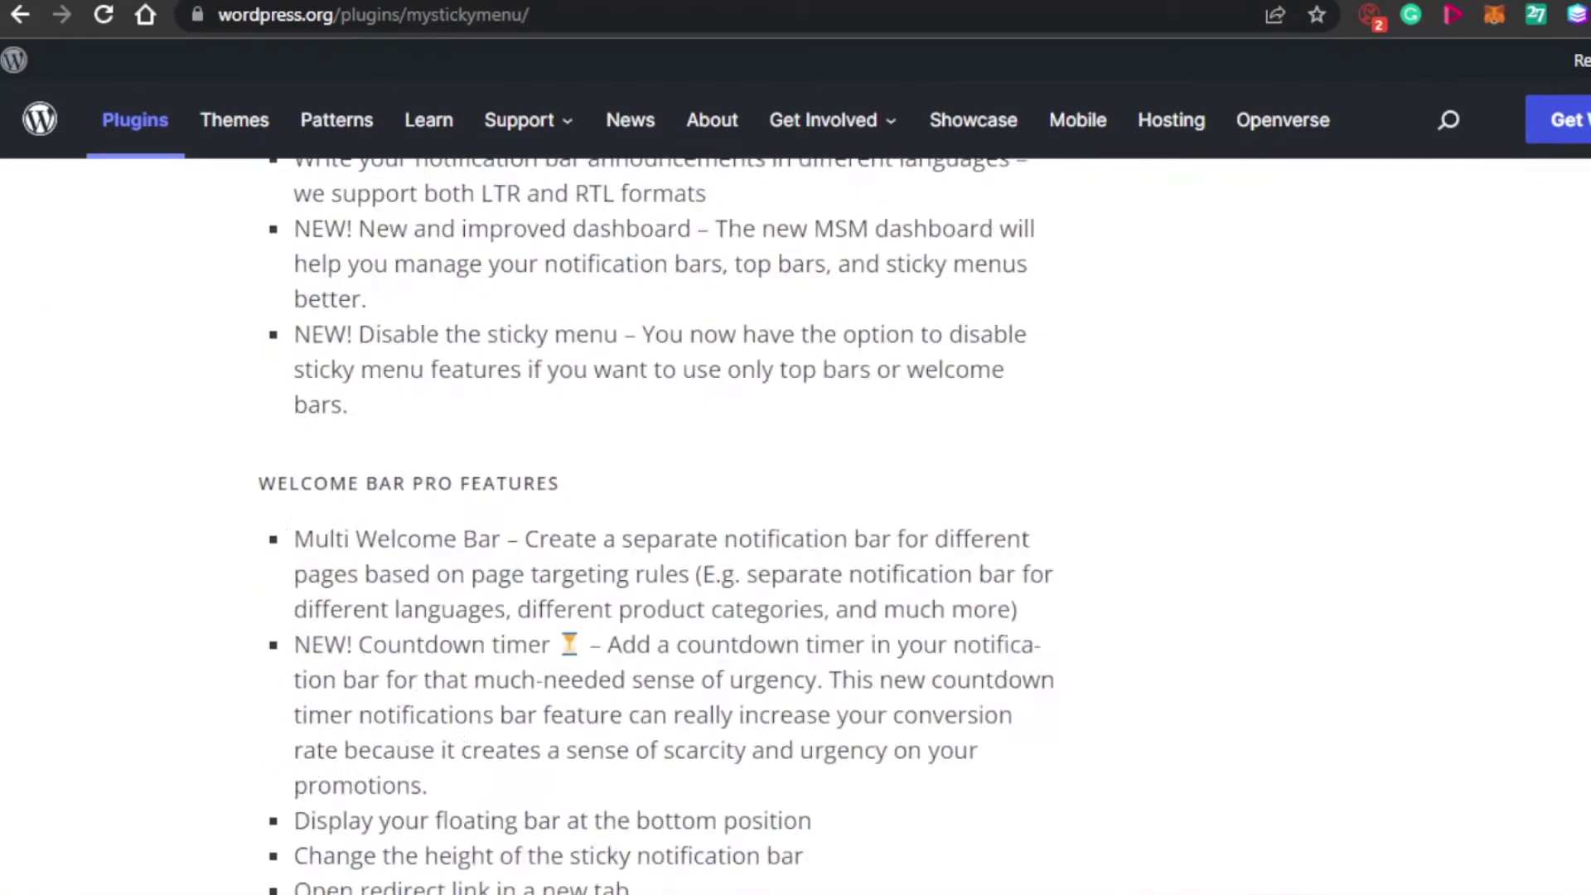
{"action": "scroll", "coordinate": [646, 727], "scroll_direction": "up", "scroll_amount": 15}
{"action": "scroll", "coordinate": [646, 728], "scroll_direction": "down", "scroll_amount": 5}
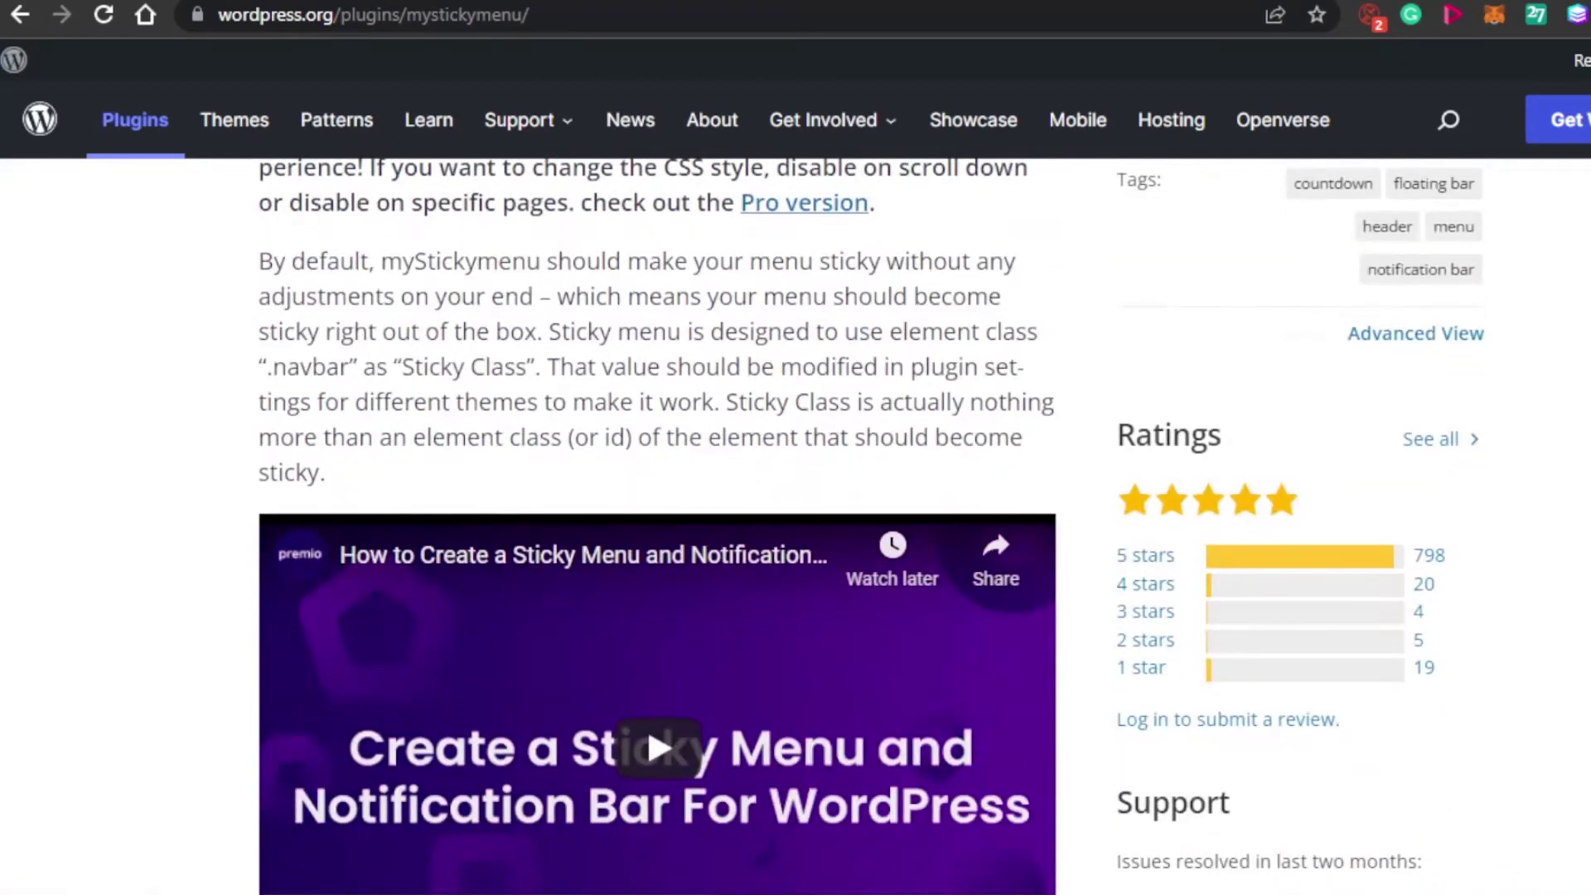
{"action": "scroll", "coordinate": [646, 728], "scroll_direction": "down", "scroll_amount": 10}
{"action": "scroll", "coordinate": [646, 727], "scroll_direction": "up", "scroll_amount": 20}
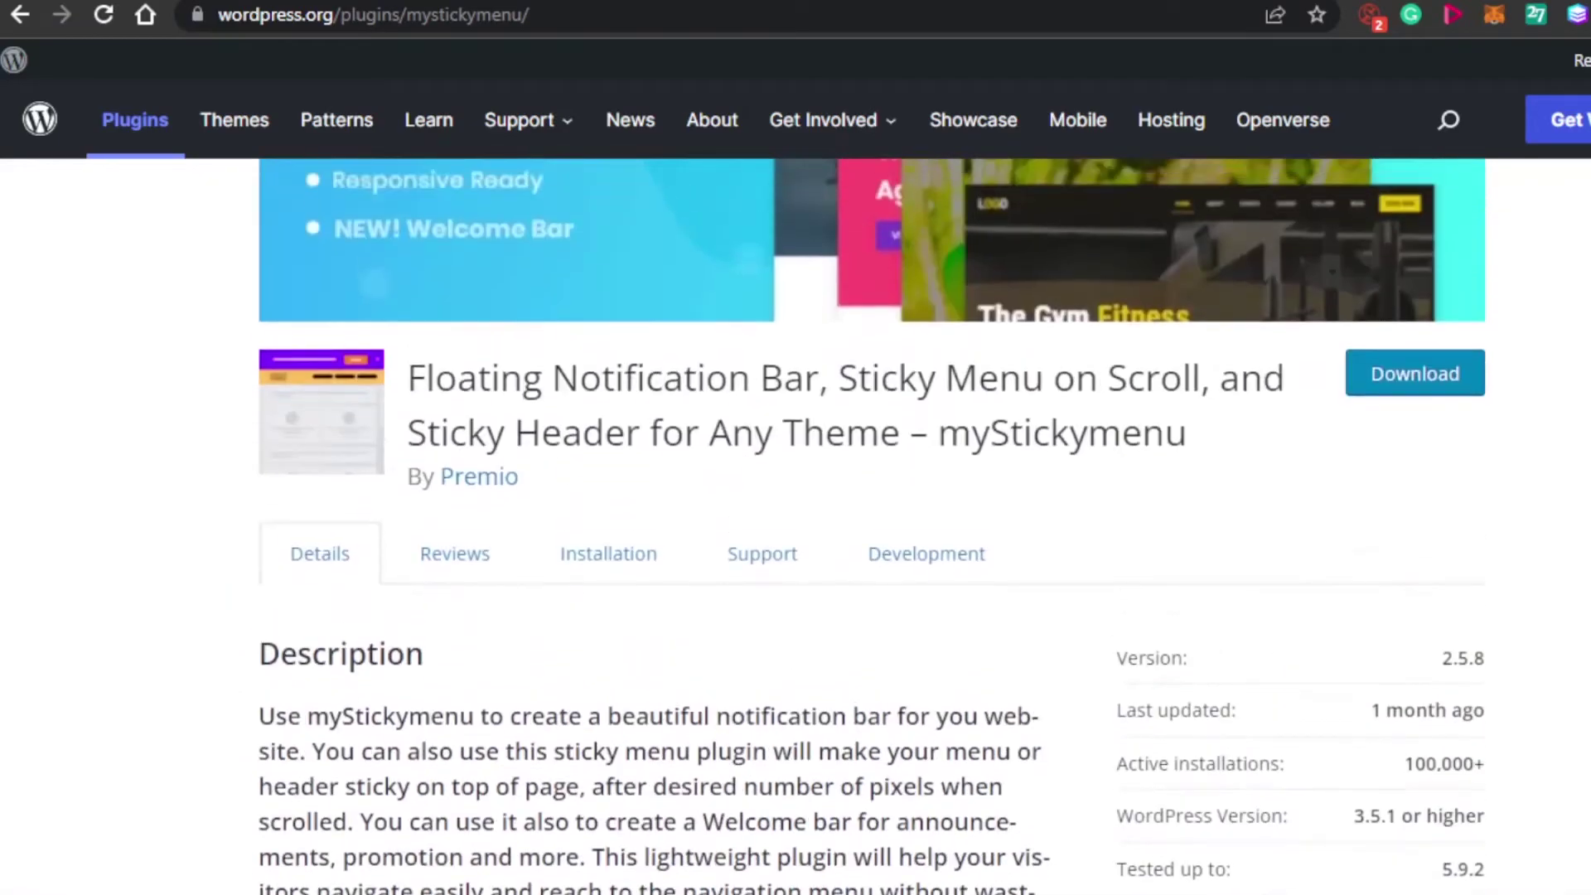
{"action": "scroll", "coordinate": [795, 497], "scroll_direction": "up", "scroll_amount": 4}
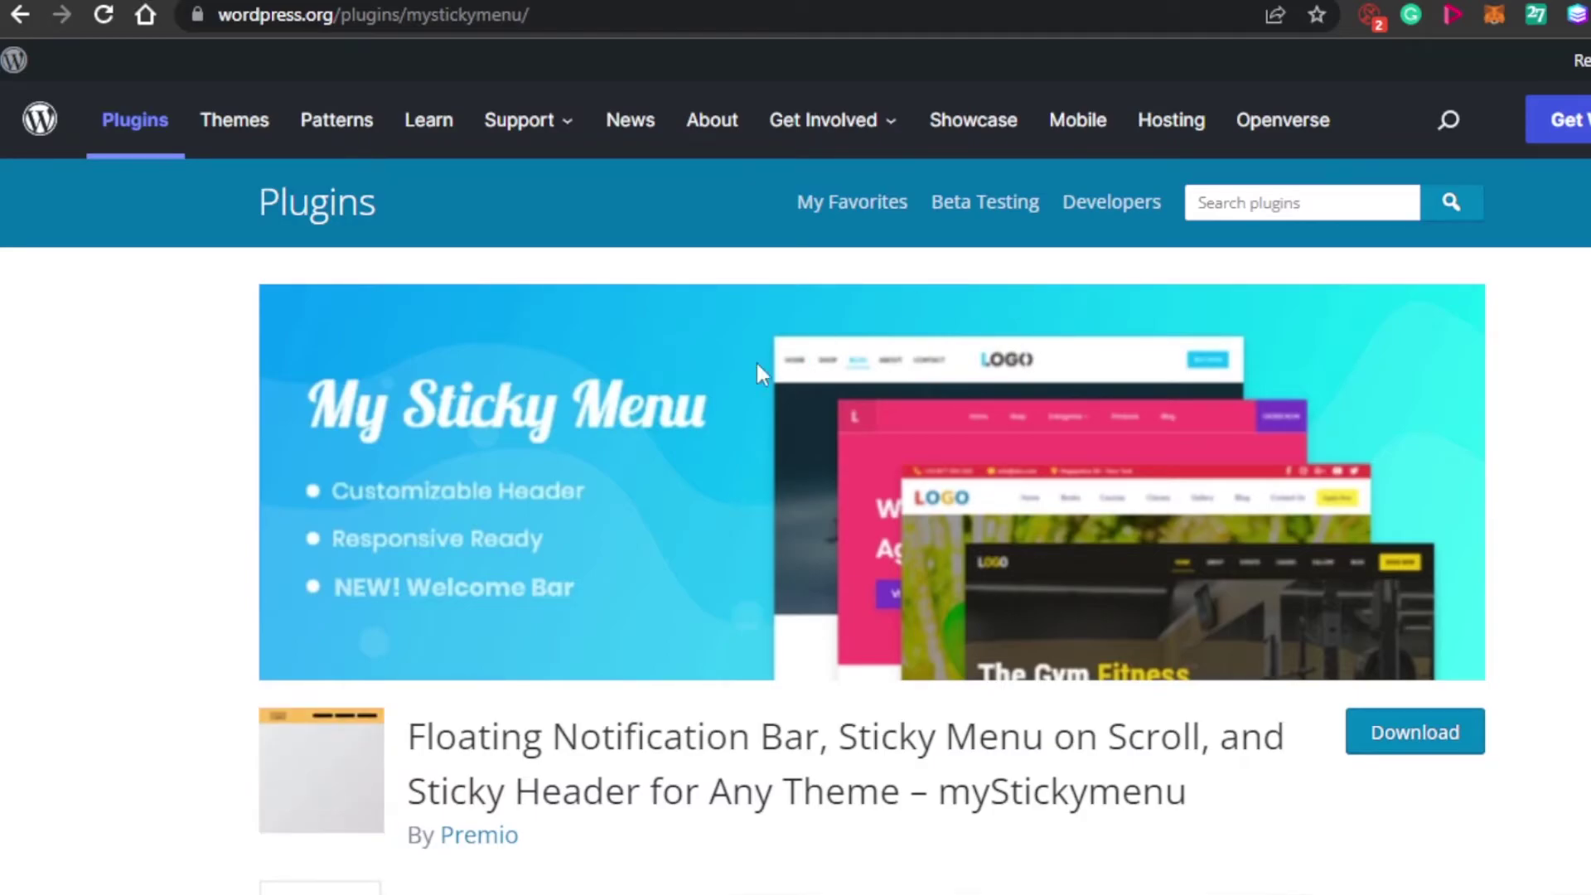
{"action": "scroll", "coordinate": [795, 497], "scroll_direction": "down", "scroll_amount": 20}
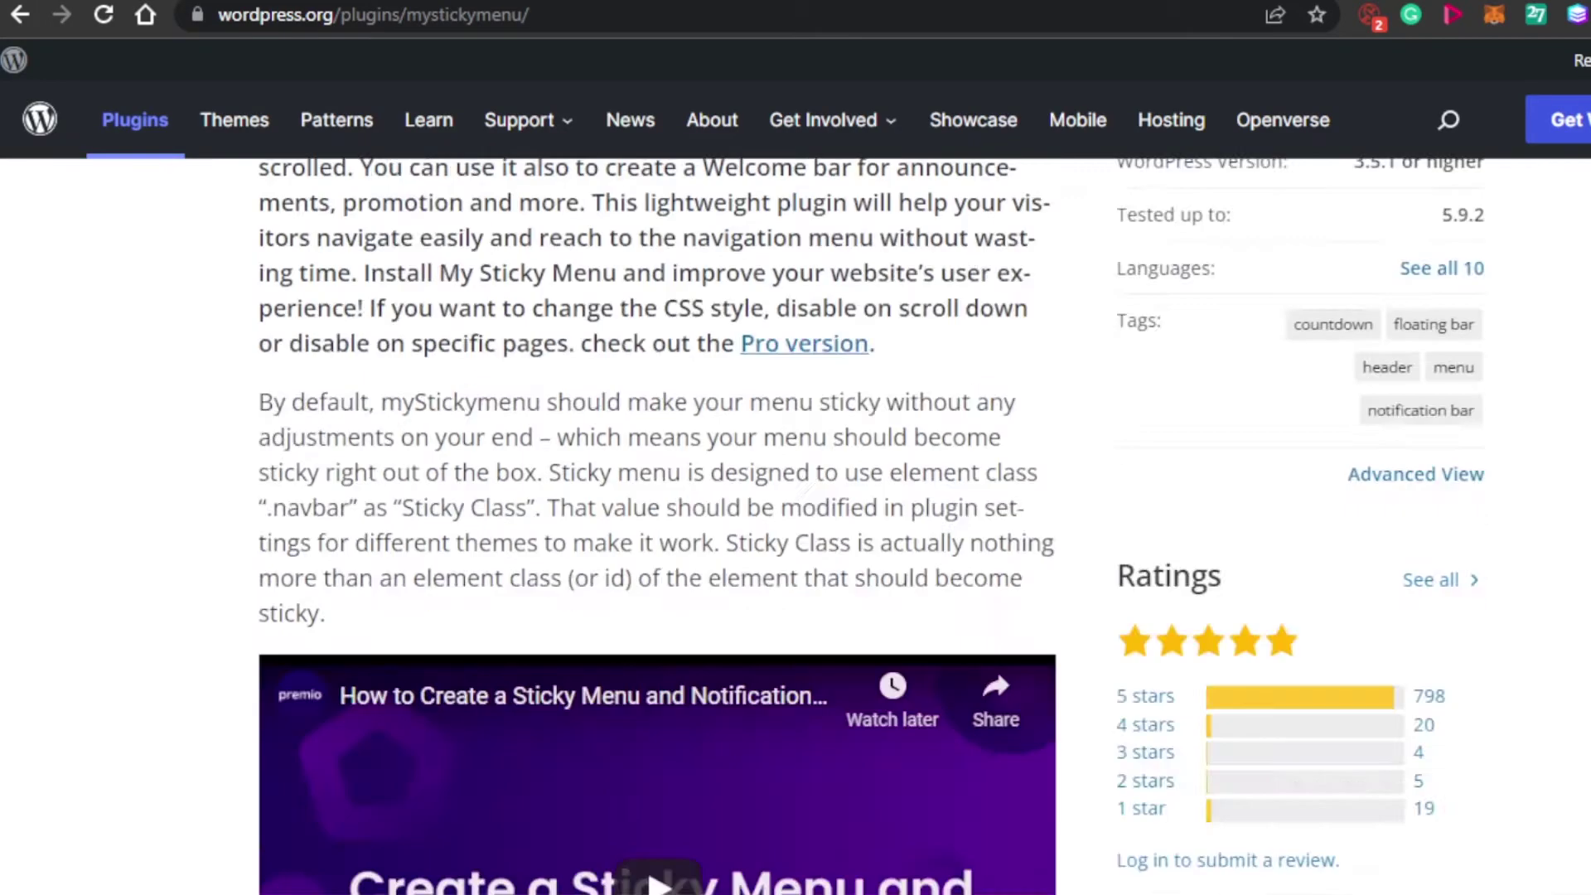
{"action": "scroll", "coordinate": [795, 497], "scroll_direction": "down", "scroll_amount": 5}
{"action": "scroll", "coordinate": [796, 497], "scroll_direction": "up", "scroll_amount": 20}
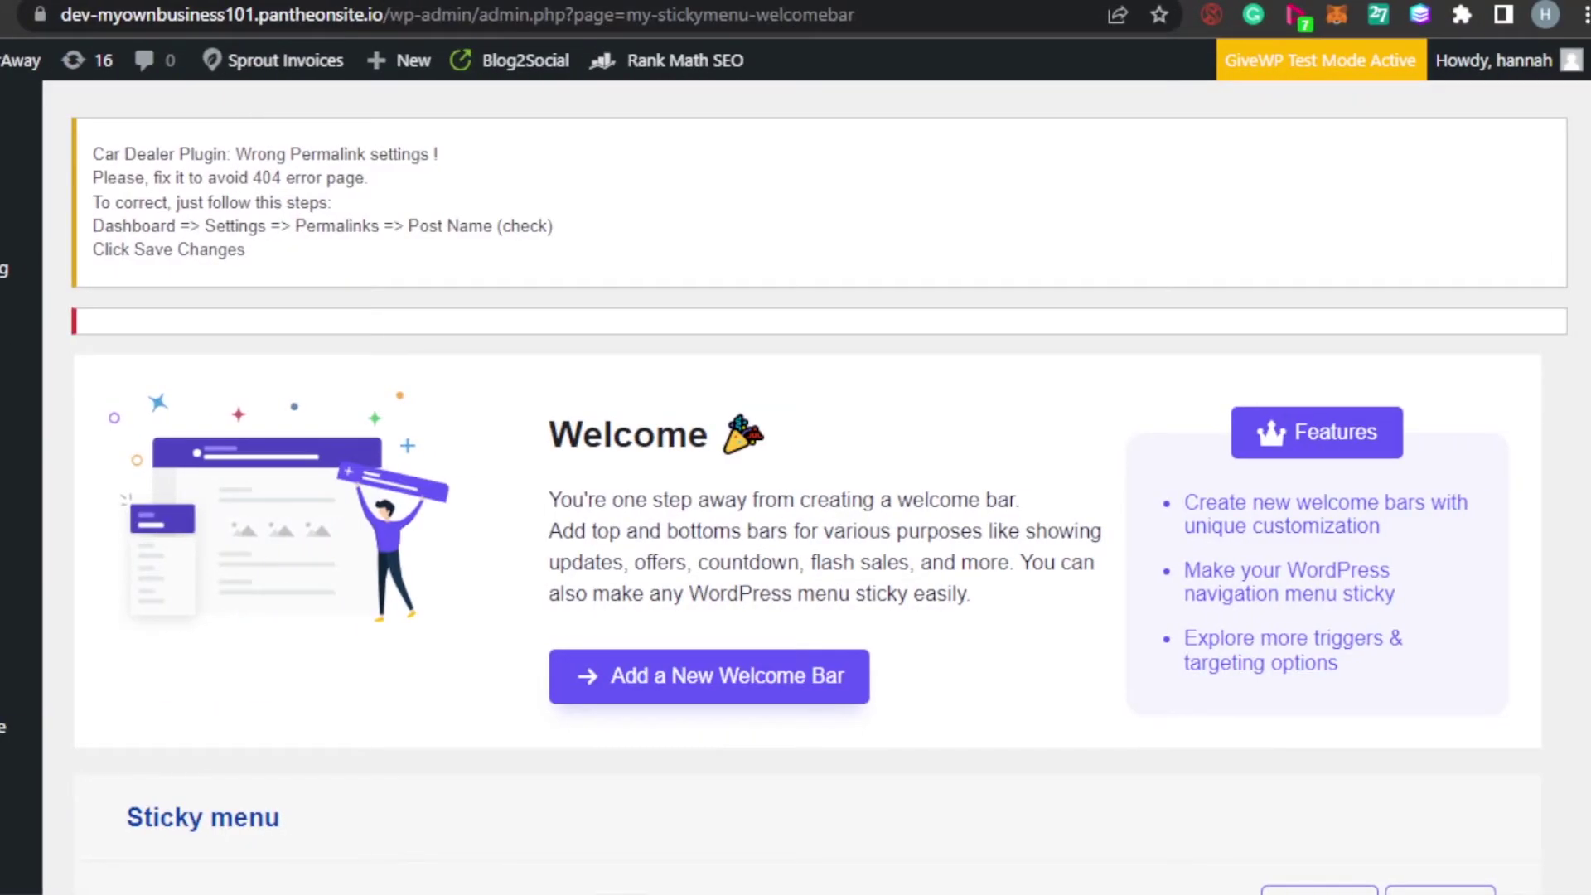
- Scroll the myStickymenu welcome page to the Sticky menu box confirming it is turned on
{"action": "scroll", "coordinate": [796, 497], "scroll_direction": "down", "scroll_amount": 8}
{"action": "scroll", "coordinate": [796, 497], "scroll_direction": "up", "scroll_amount": 8}
{"action": "scroll", "coordinate": [1322, 329], "scroll_direction": "down", "scroll_amount": 8}
{"action": "scroll", "coordinate": [795, 472], "scroll_direction": "up", "scroll_amount": 7}
{"action": "scroll", "coordinate": [795, 472], "scroll_direction": "down", "scroll_amount": 8}
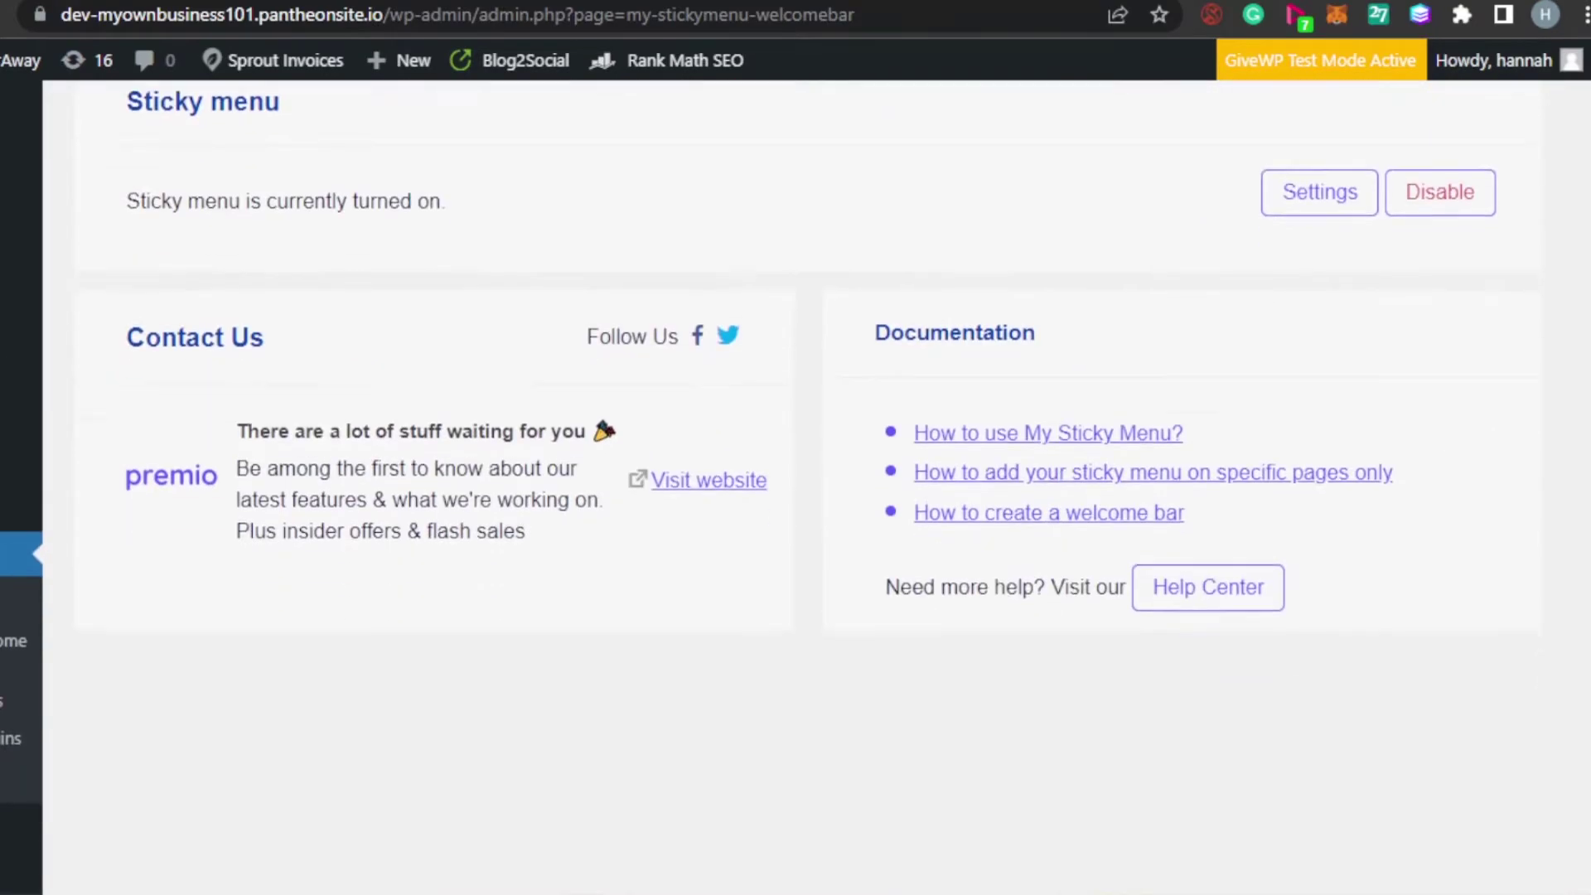
{"action": "scroll", "coordinate": [1012, 133], "scroll_direction": "up", "scroll_amount": 7}
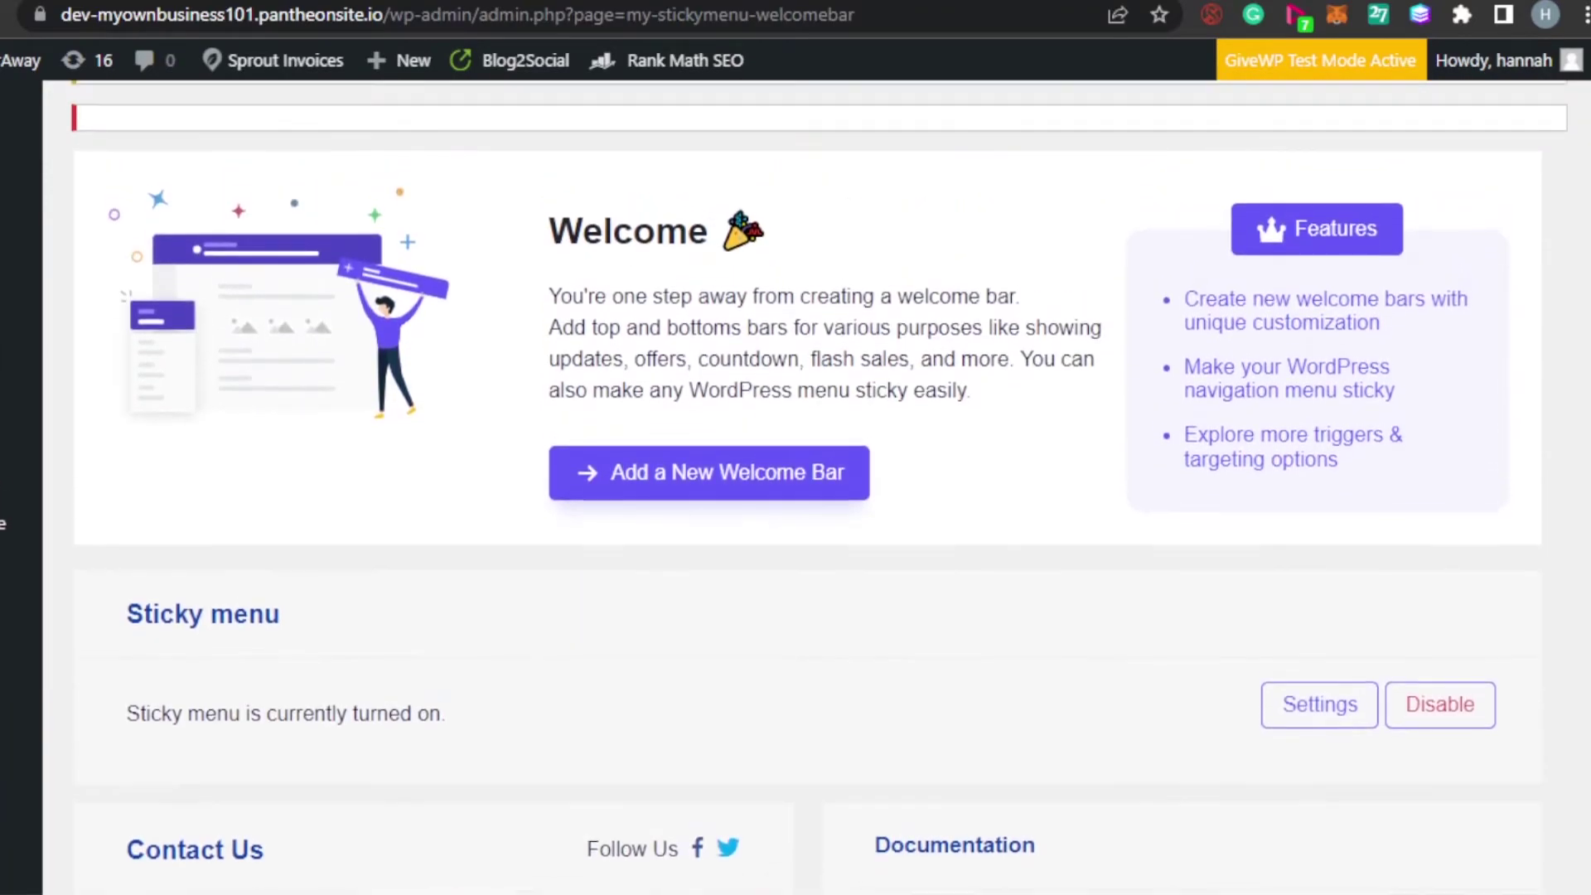
{"action": "scroll", "coordinate": [1193, 524], "scroll_direction": "up", "scroll_amount": 2}
{"action": "scroll", "coordinate": [796, 472], "scroll_direction": "up", "scroll_amount": 1}
{"action": "scroll", "coordinate": [796, 473], "scroll_direction": "down", "scroll_amount": 6}
{"action": "scroll", "coordinate": [795, 473], "scroll_direction": "up", "scroll_amount": 6}
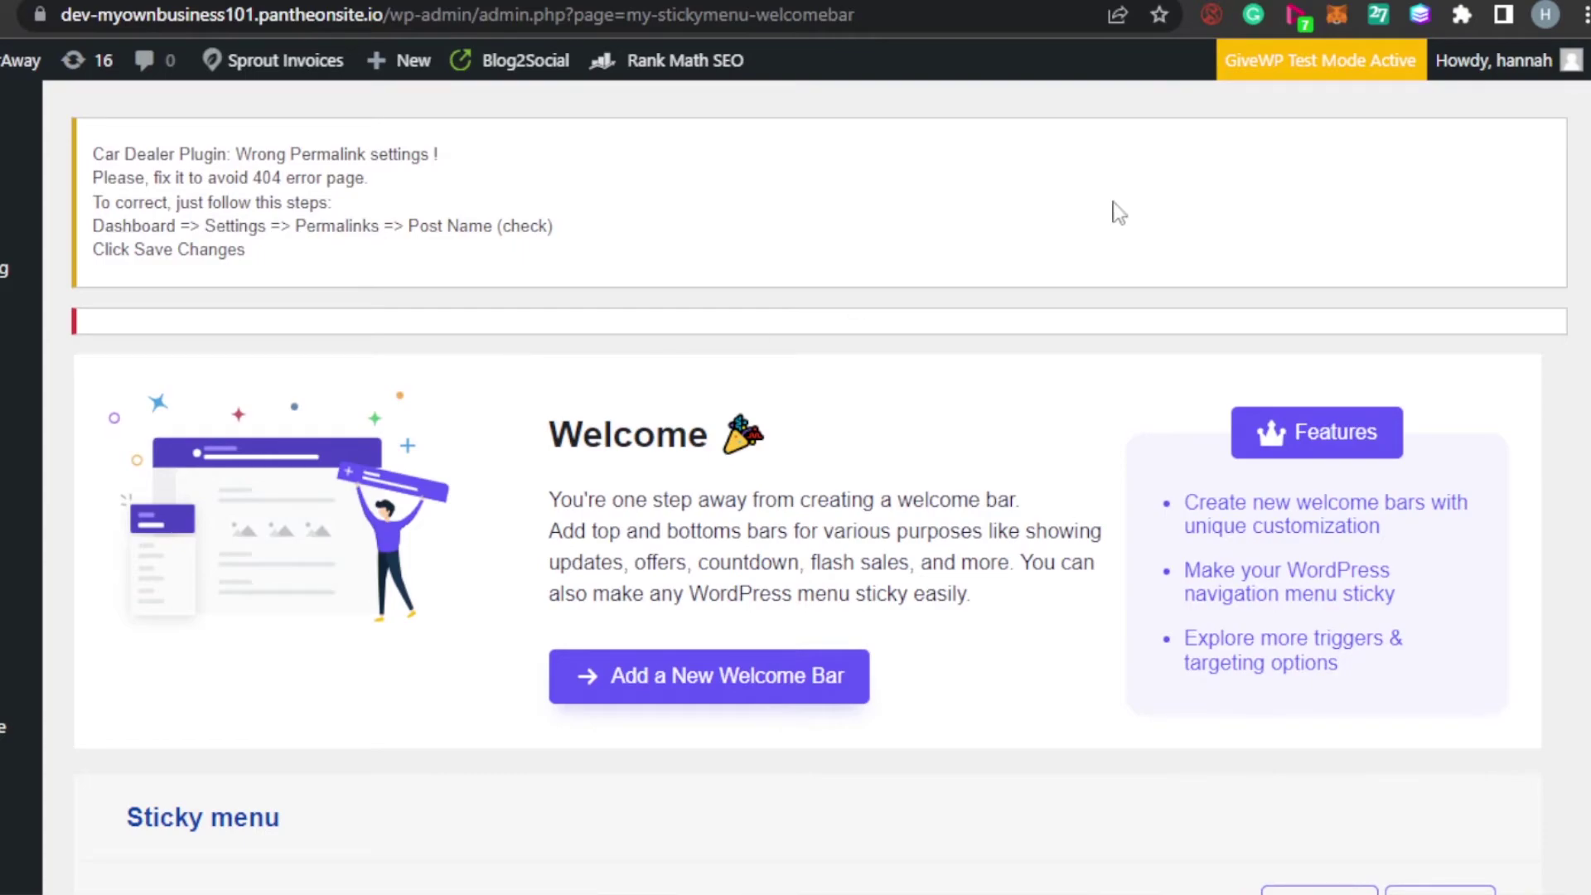
{"action": "scroll", "coordinate": [796, 472], "scroll_direction": "down", "scroll_amount": 7}
{"action": "scroll", "coordinate": [795, 472], "scroll_direction": "up", "scroll_amount": 6}
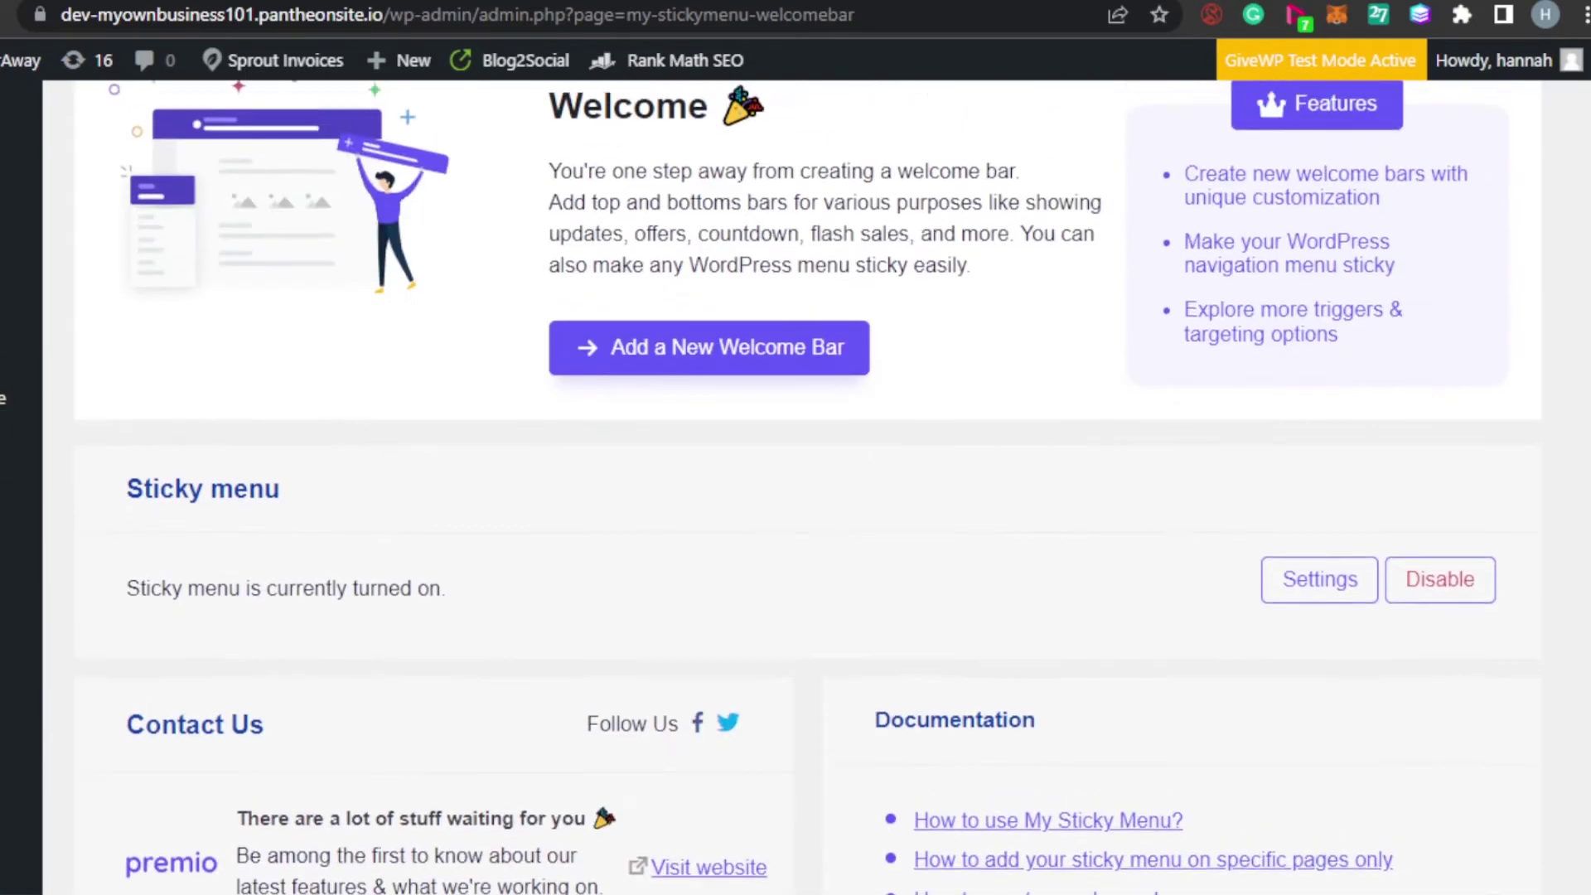
{"action": "scroll", "coordinate": [796, 472], "scroll_direction": "up", "scroll_amount": 1}
{"action": "scroll", "coordinate": [795, 472], "scroll_direction": "down", "scroll_amount": 9}
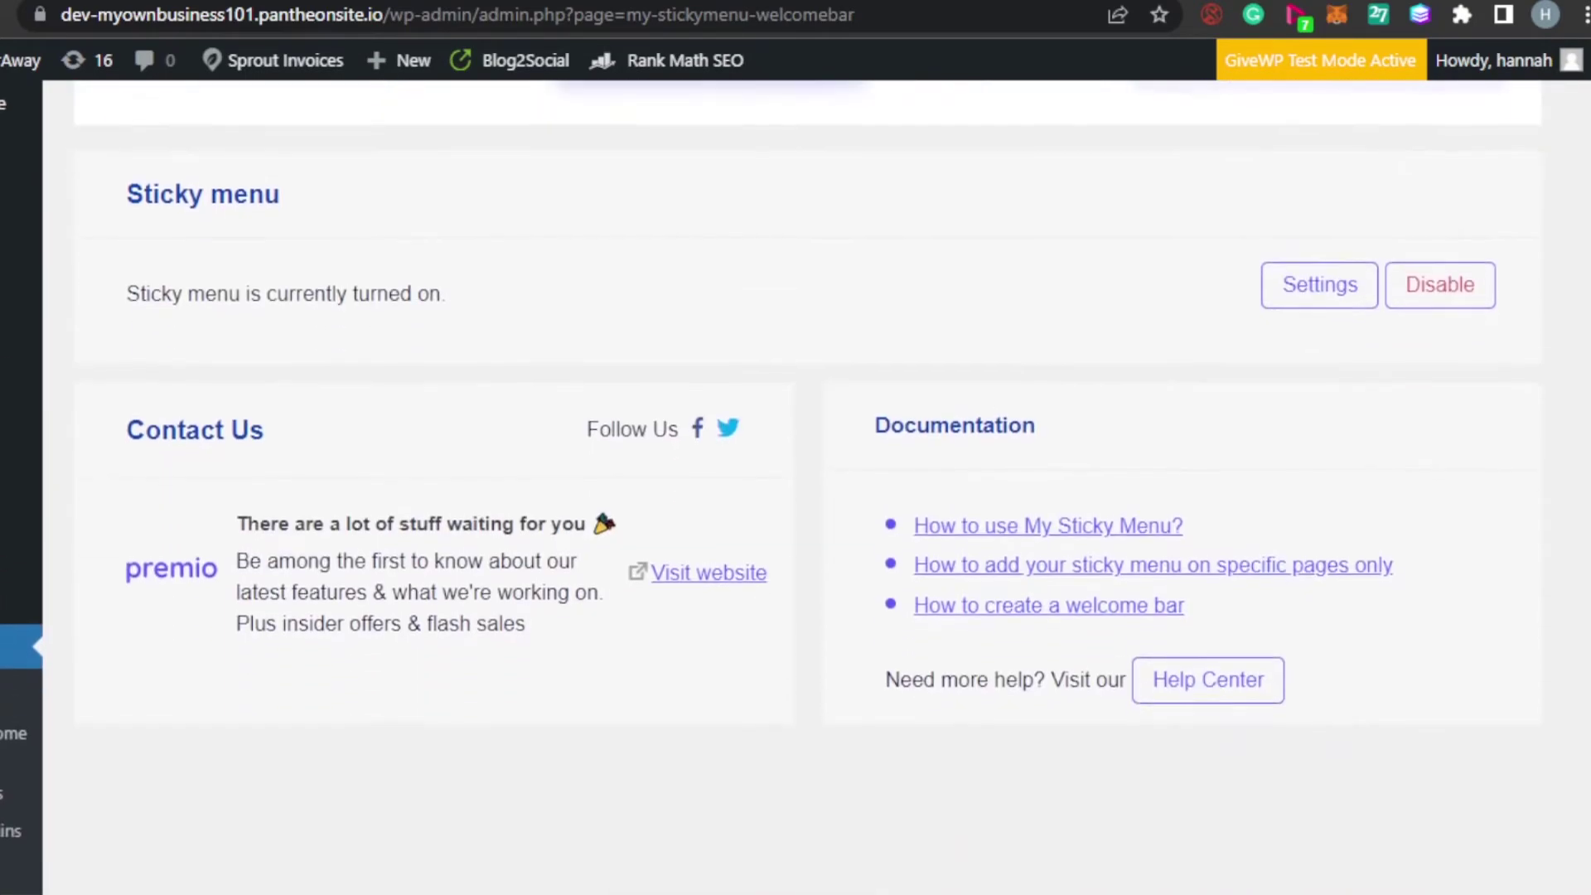
{"action": "scroll", "coordinate": [795, 472], "scroll_direction": "up", "scroll_amount": 3}
{"action": "scroll", "coordinate": [795, 472], "scroll_direction": "down", "scroll_amount": 3}
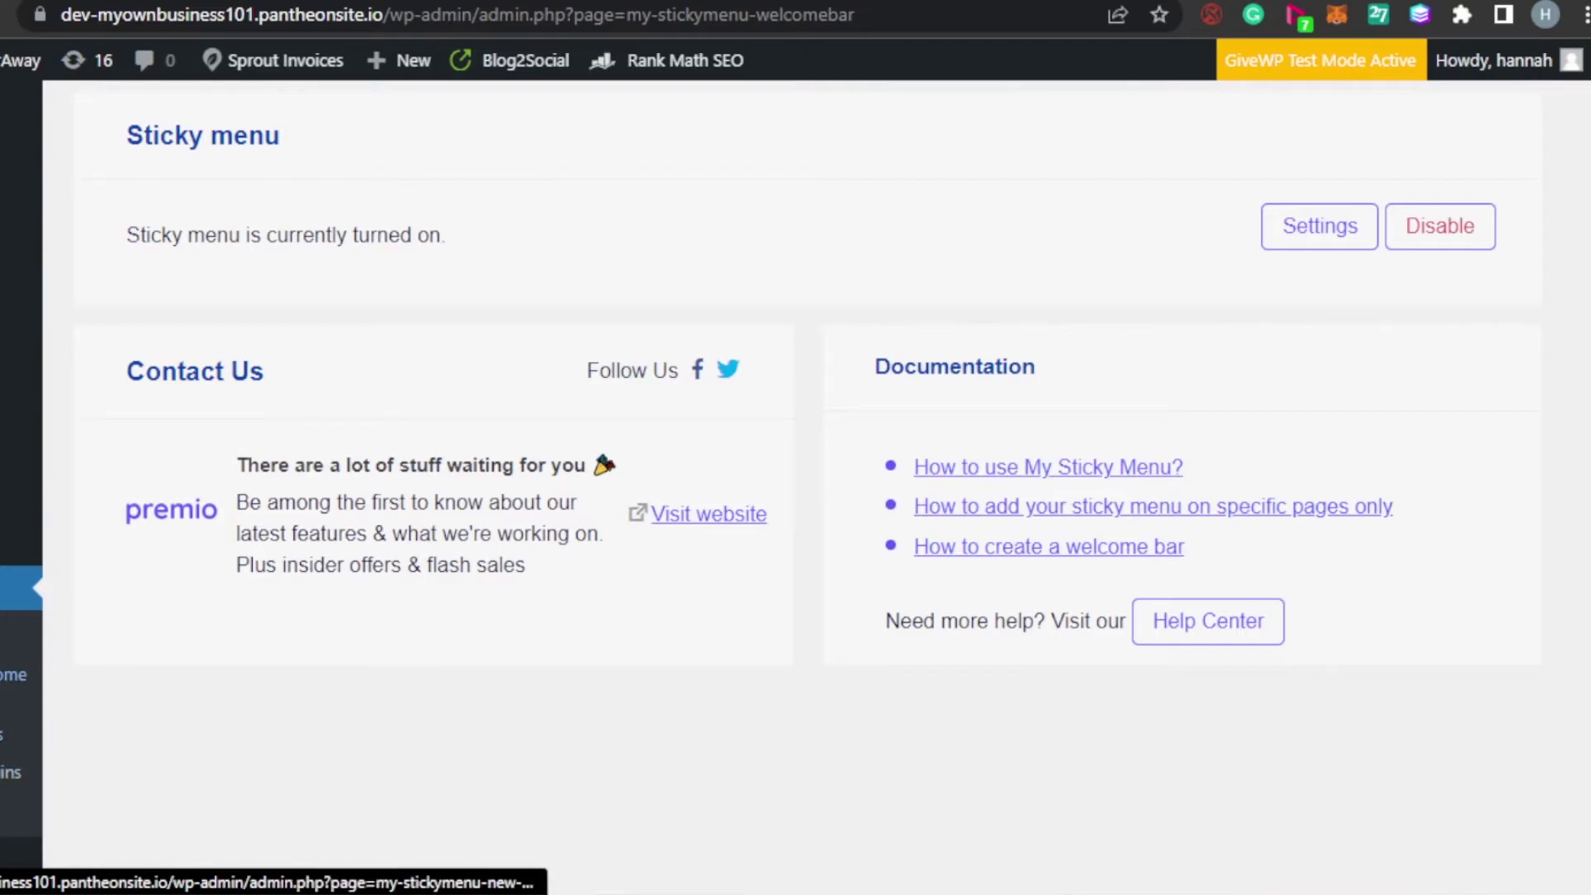
{"action": "scroll", "coordinate": [783, 352], "scroll_direction": "up", "scroll_amount": 8}
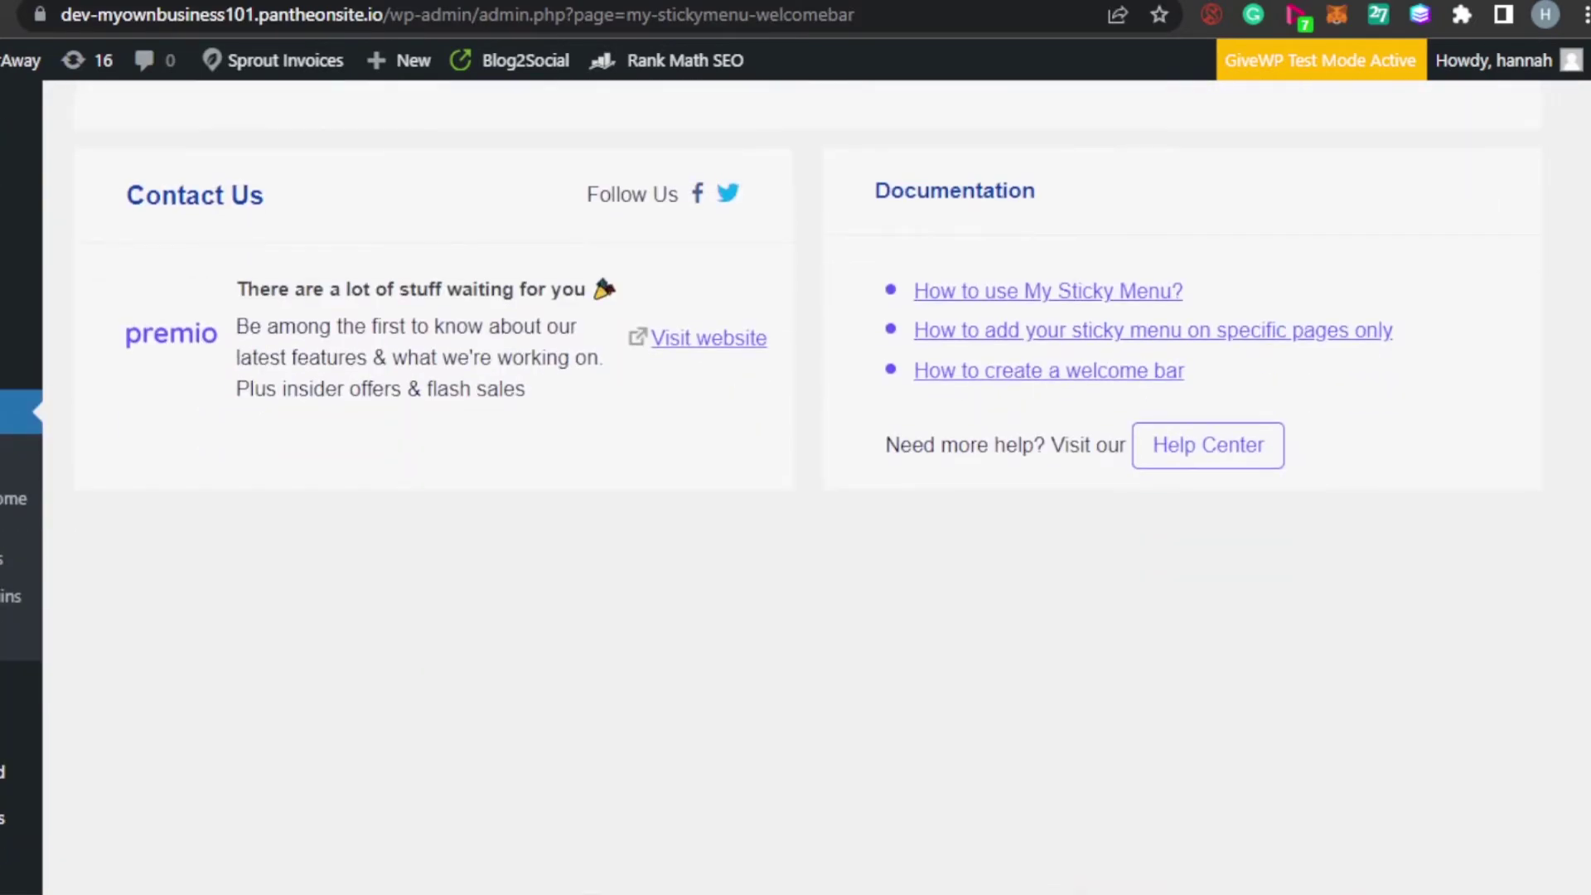
{"action": "scroll", "coordinate": [796, 497], "scroll_direction": "up", "scroll_amount": 8}
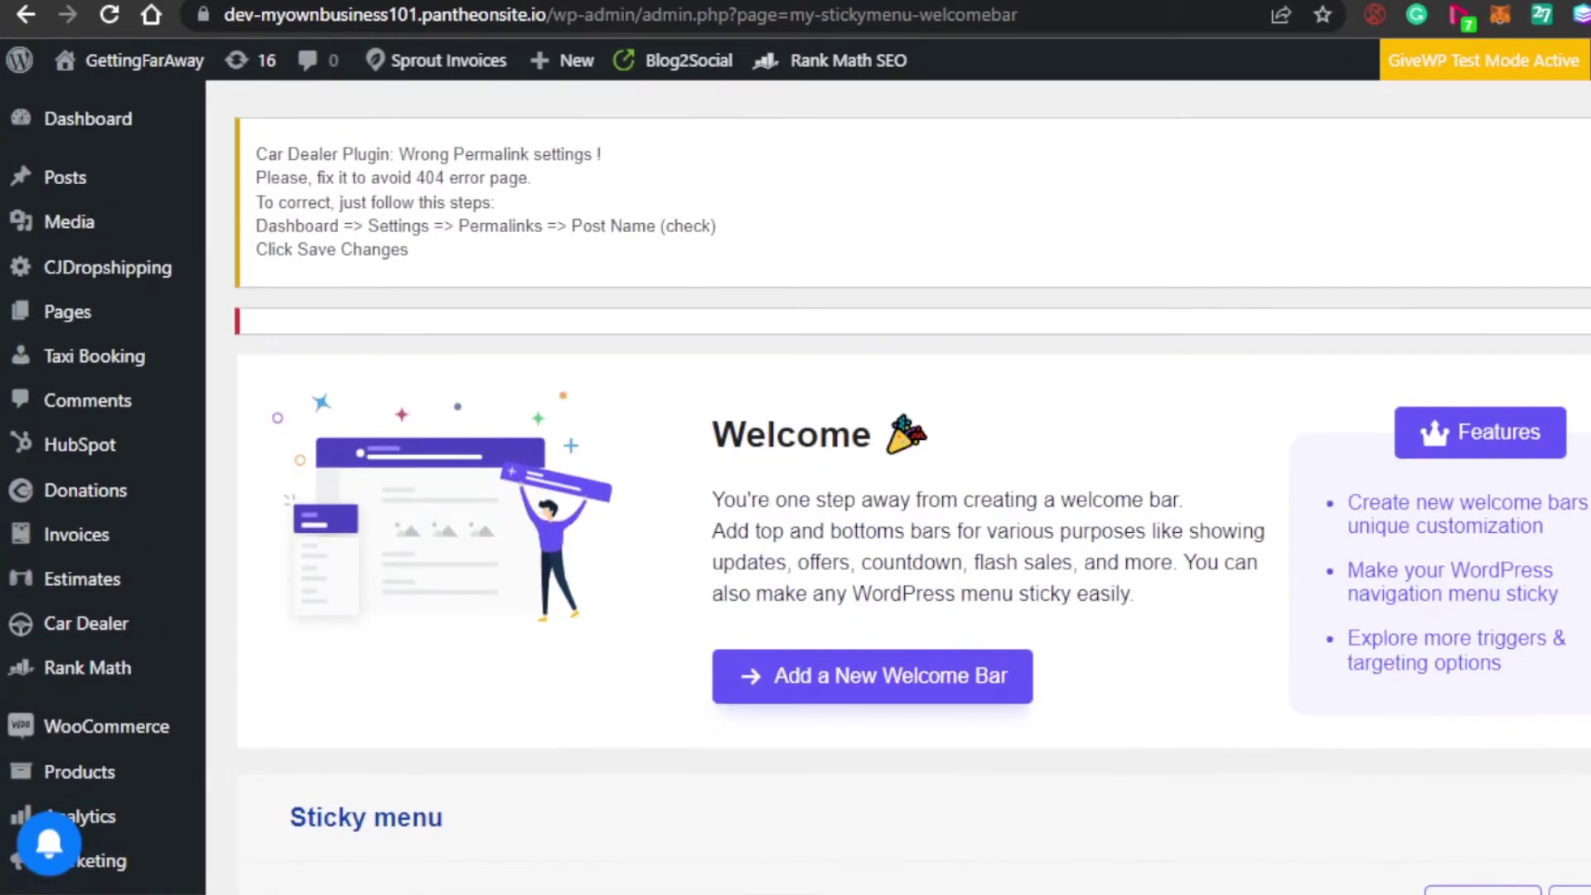
{"action": "mouse_move", "coordinate": [125, 194]}
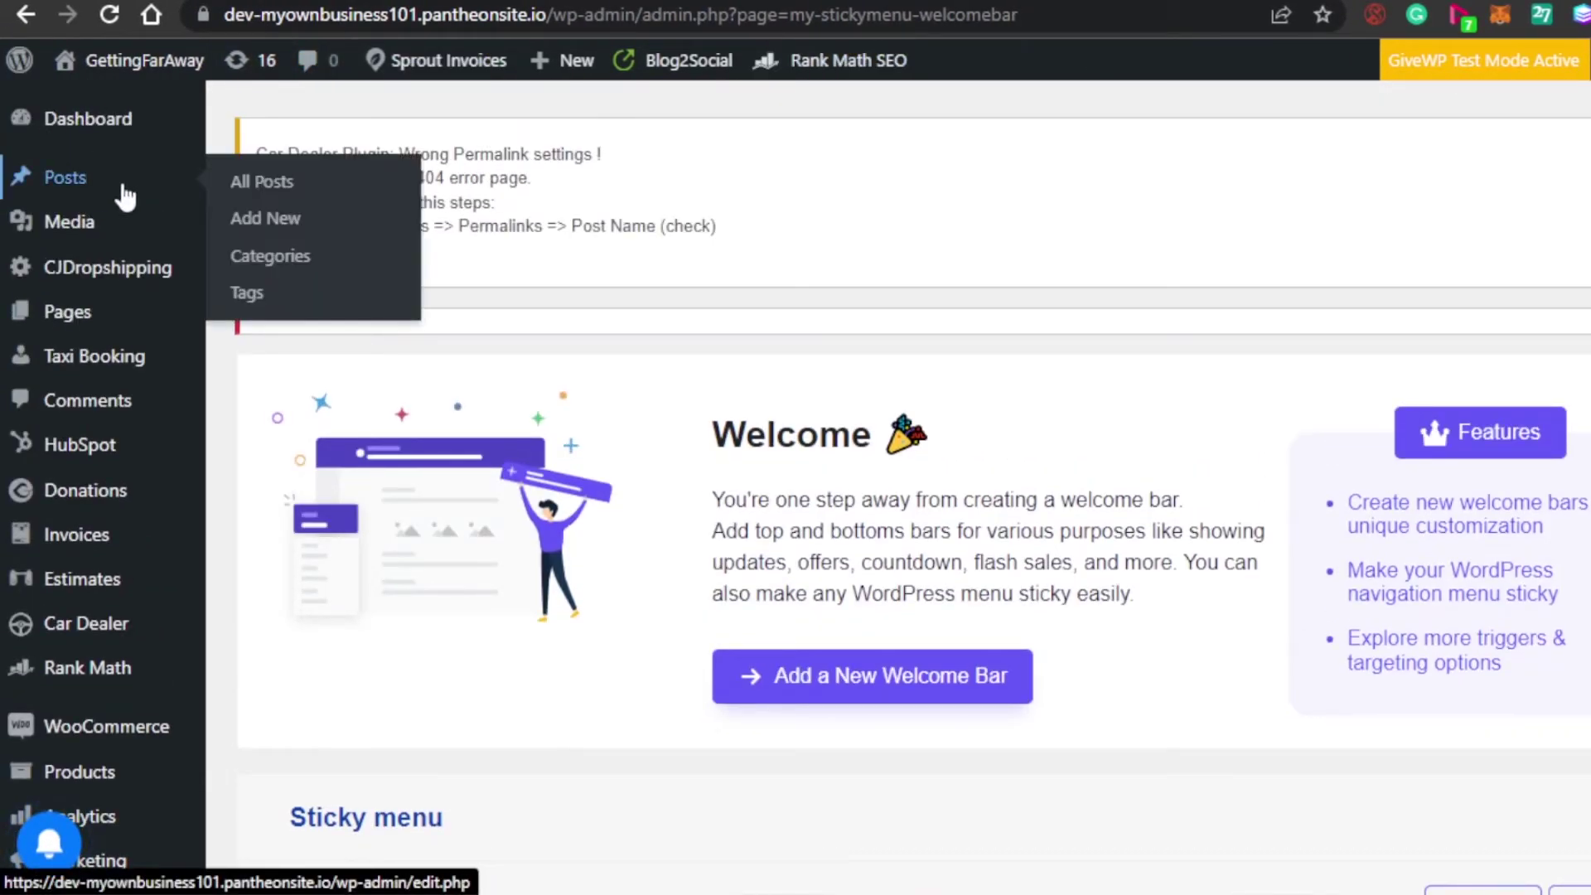
{"action": "mouse_move", "coordinate": [44, 129]}
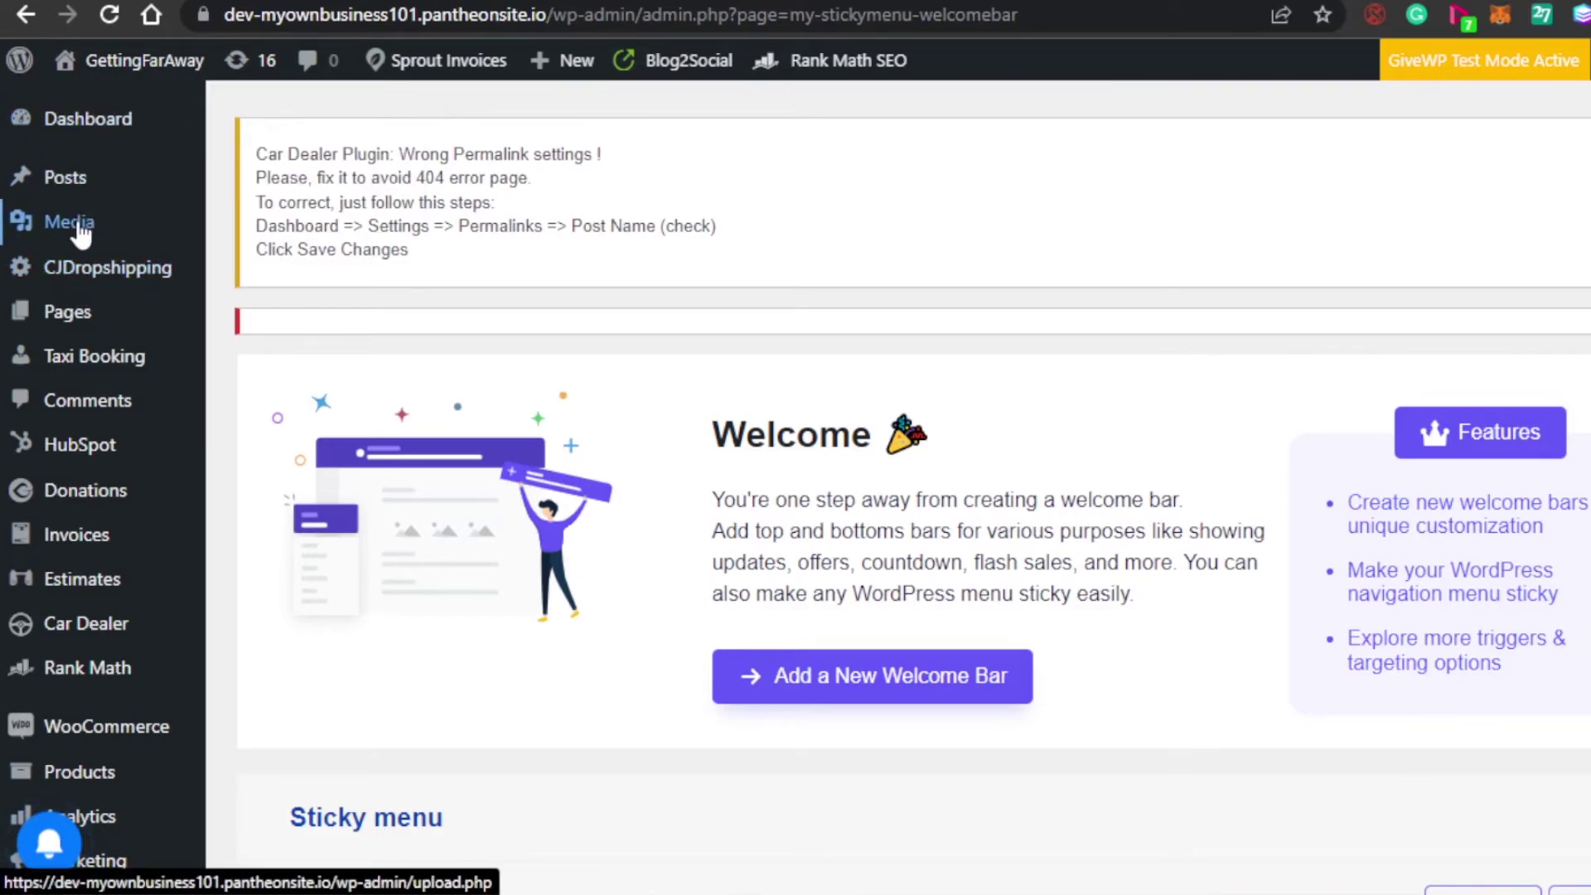
{"action": "mouse_move", "coordinate": [75, 321]}
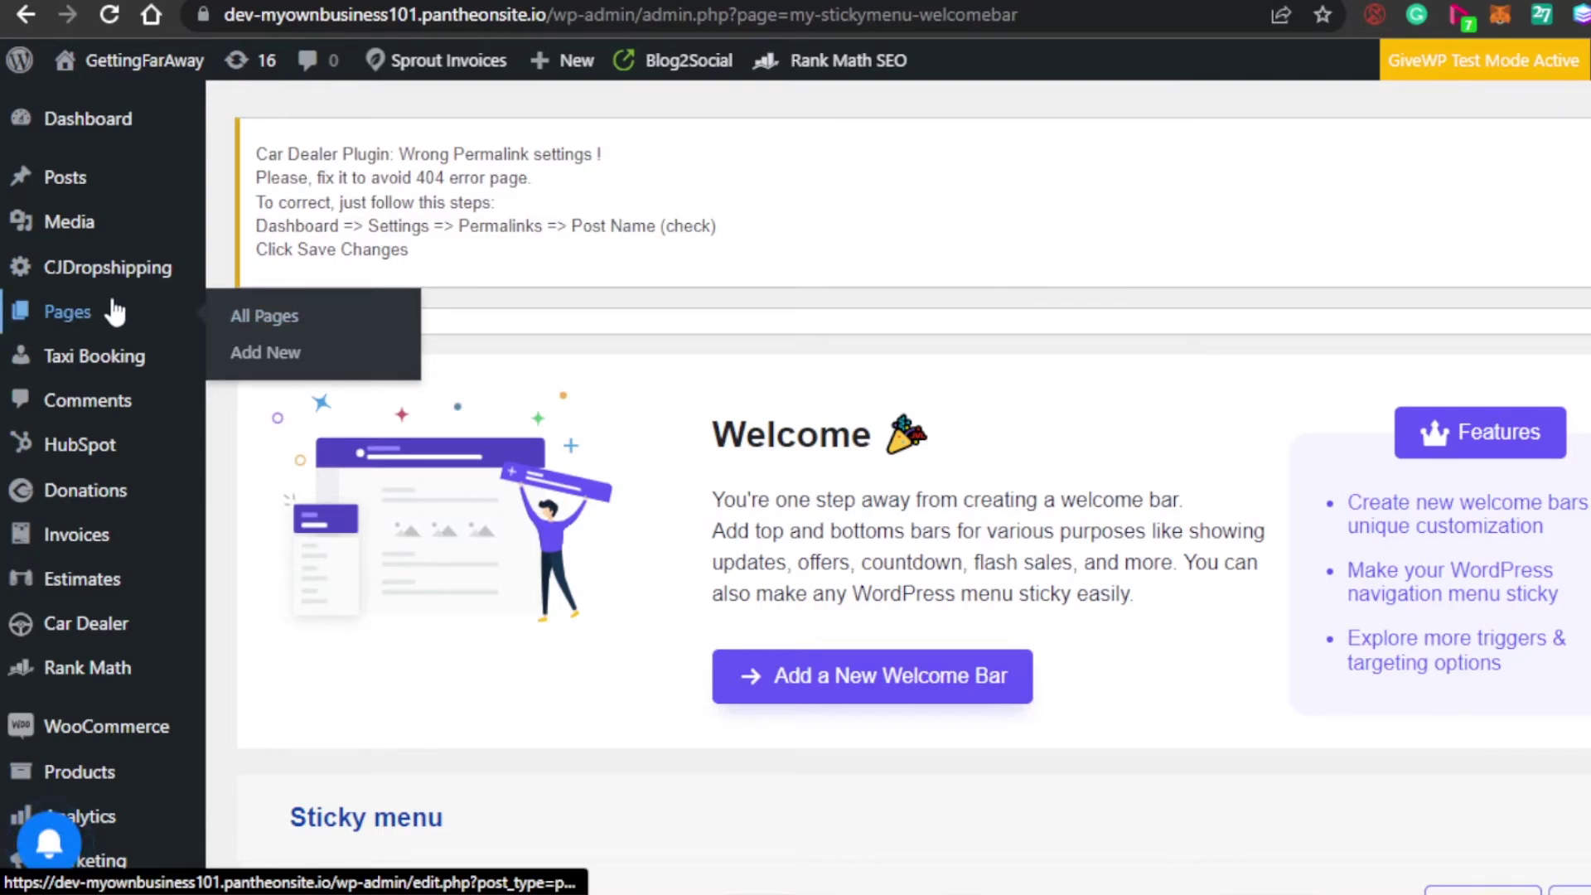
{"action": "mouse_move", "coordinate": [204, 358]}
{"action": "scroll", "coordinate": [911, 414], "scroll_direction": "down", "scroll_amount": 8}
{"action": "scroll", "coordinate": [1335, 150], "scroll_direction": "up", "scroll_amount": 8}
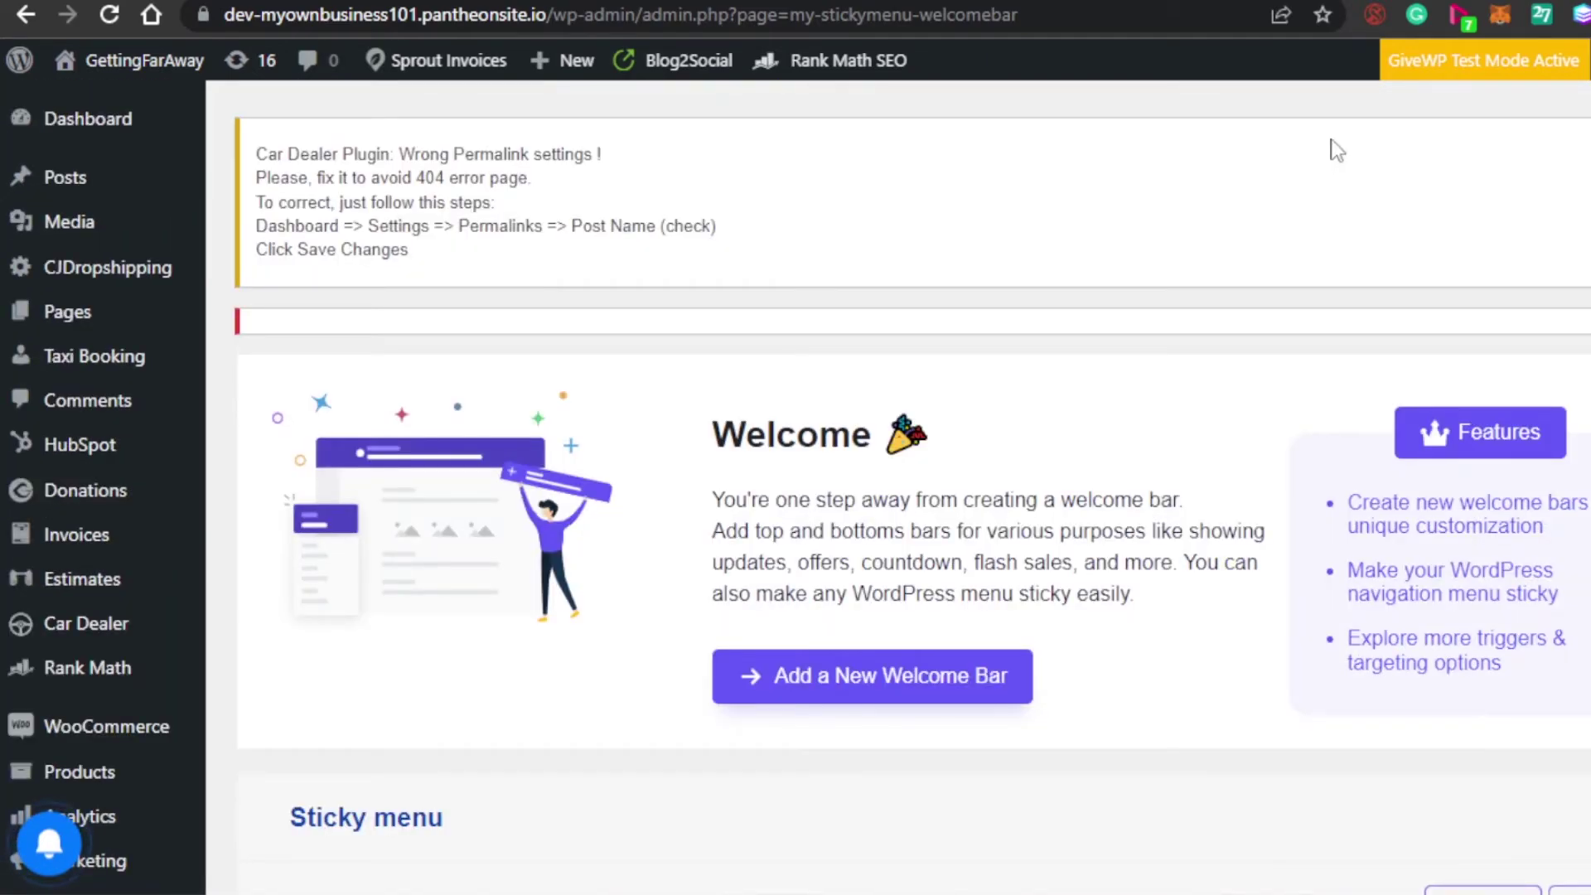